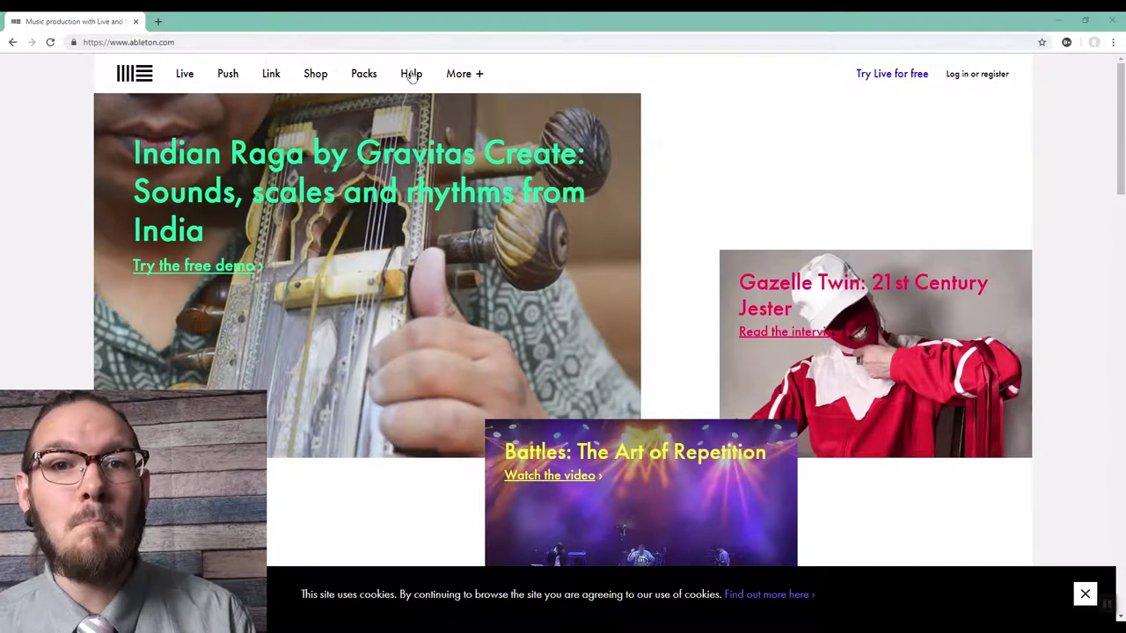
Open the Learning Music site from Ableton's additional offerings.
{"action": "left_click", "coordinate": [464, 76]}
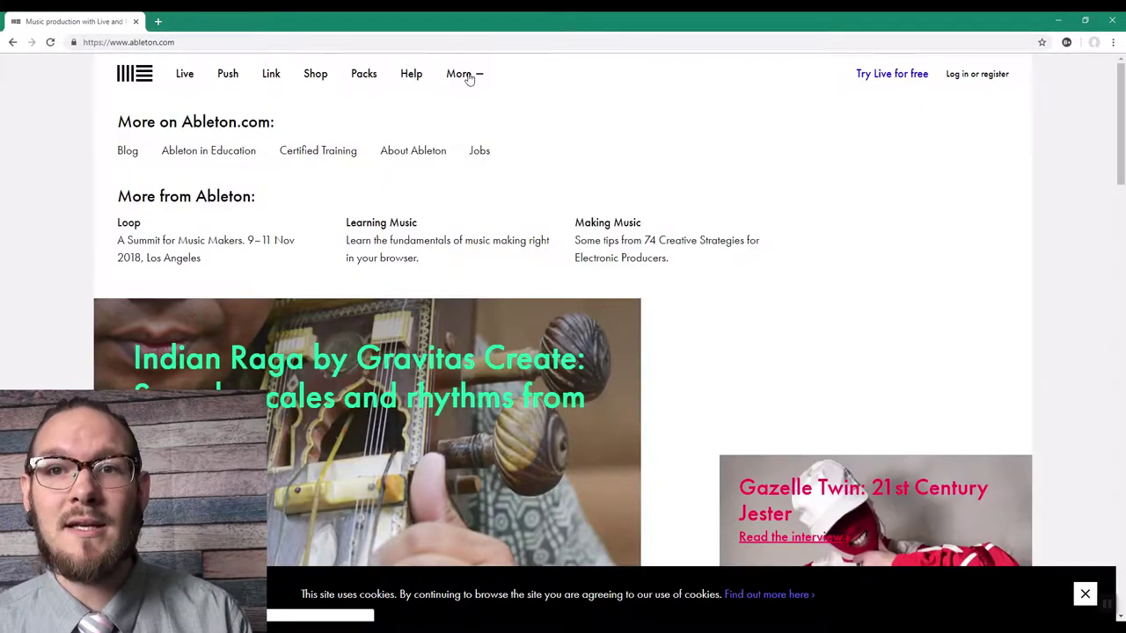
{"action": "left_click", "coordinate": [387, 233]}
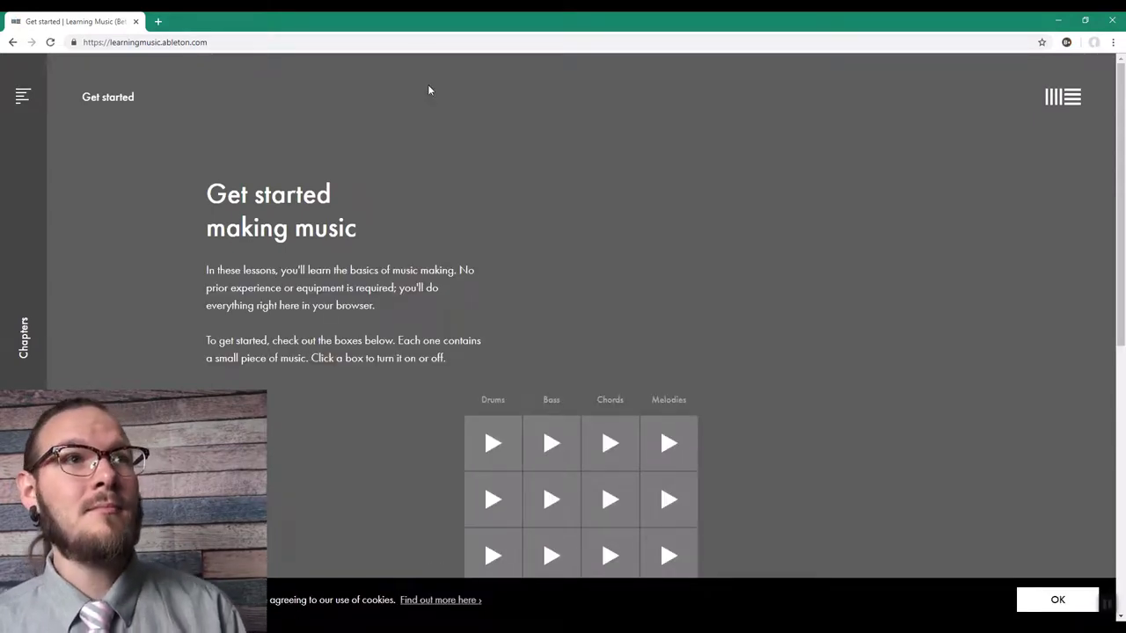
Look through the Get started lesson and continue to the Make beats lesson.
{"action": "scroll", "coordinate": [714, 156], "scroll_direction": "down", "scroll_amount": 1}
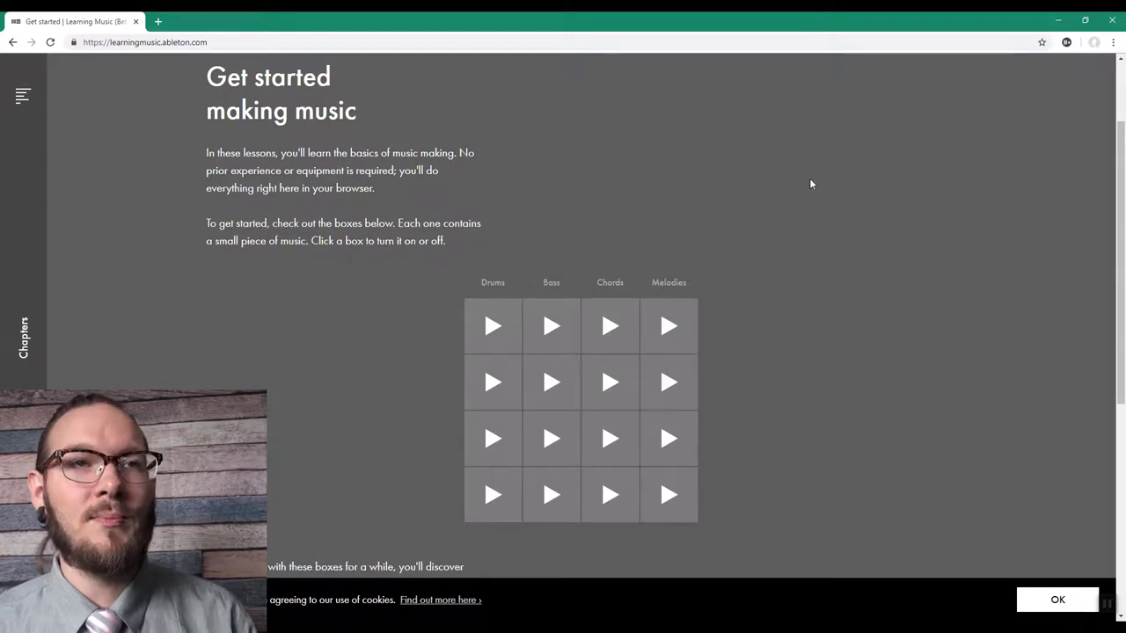
{"action": "scroll", "coordinate": [809, 183], "scroll_direction": "down", "scroll_amount": 1}
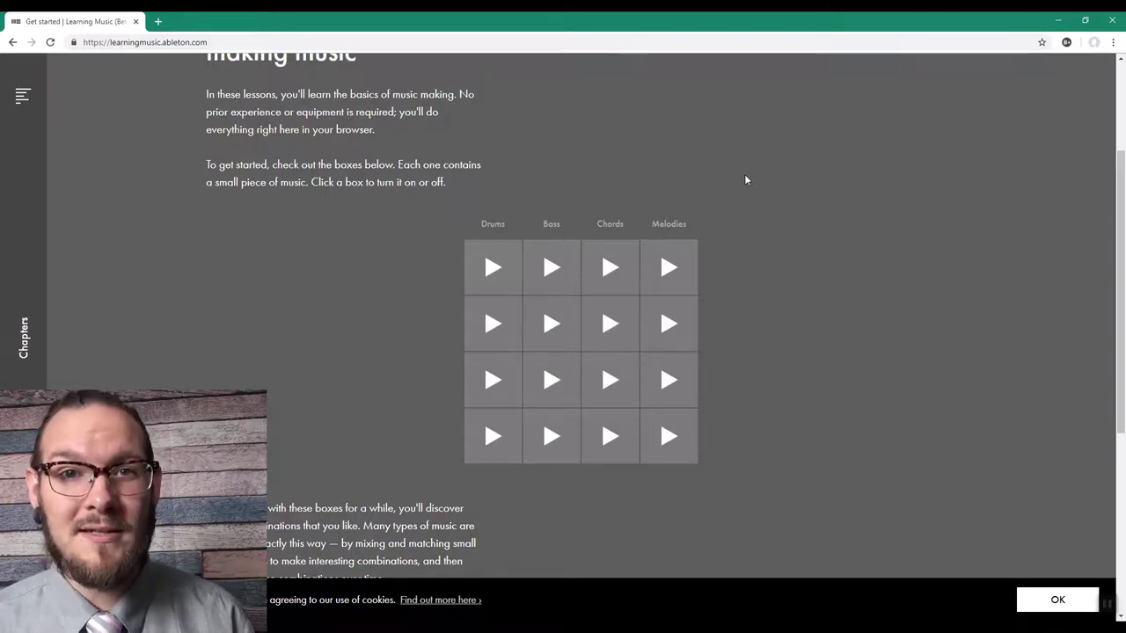
{"action": "scroll", "coordinate": [613, 314], "scroll_direction": "down", "scroll_amount": 2}
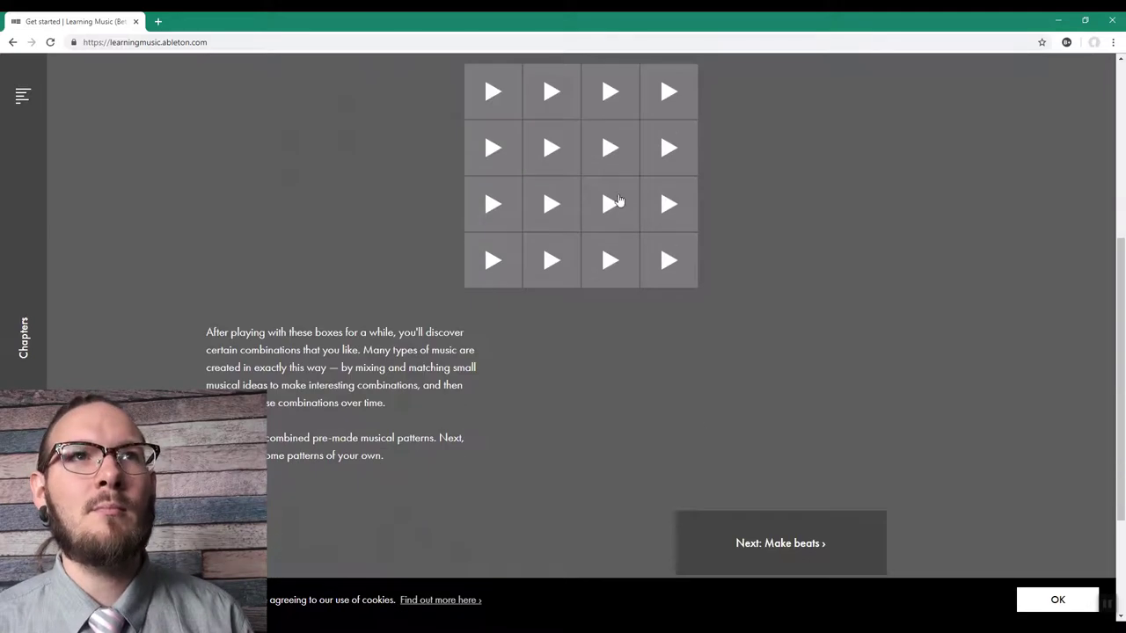
{"action": "scroll", "coordinate": [616, 202], "scroll_direction": "up", "scroll_amount": 3}
{"action": "scroll", "coordinate": [681, 226], "scroll_direction": "down", "scroll_amount": 5}
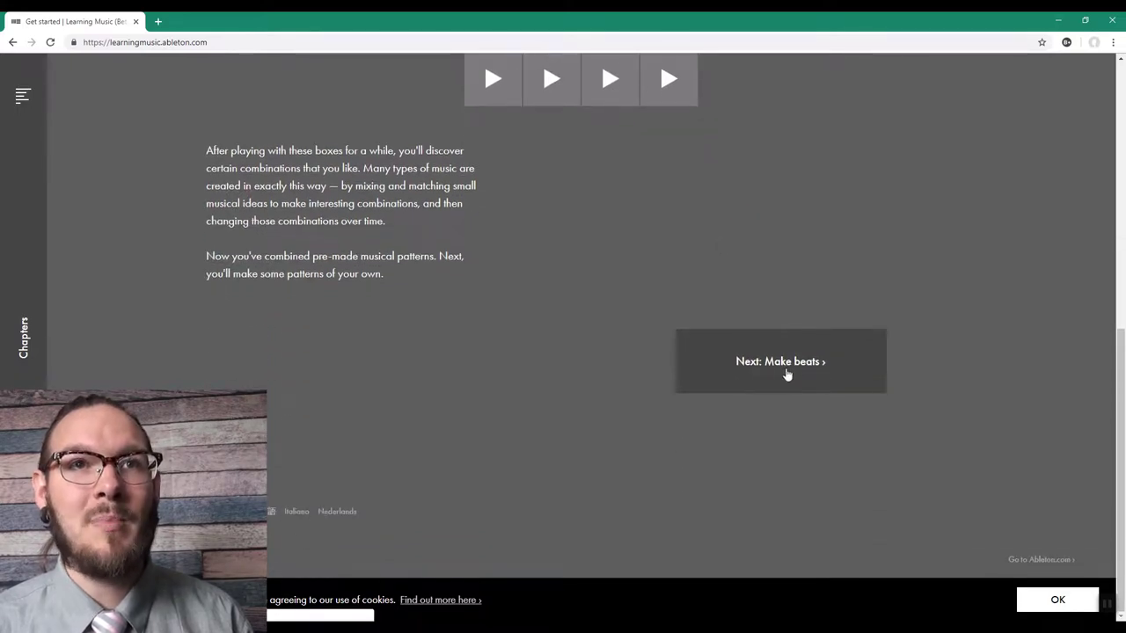
{"action": "left_click", "coordinate": [786, 375]}
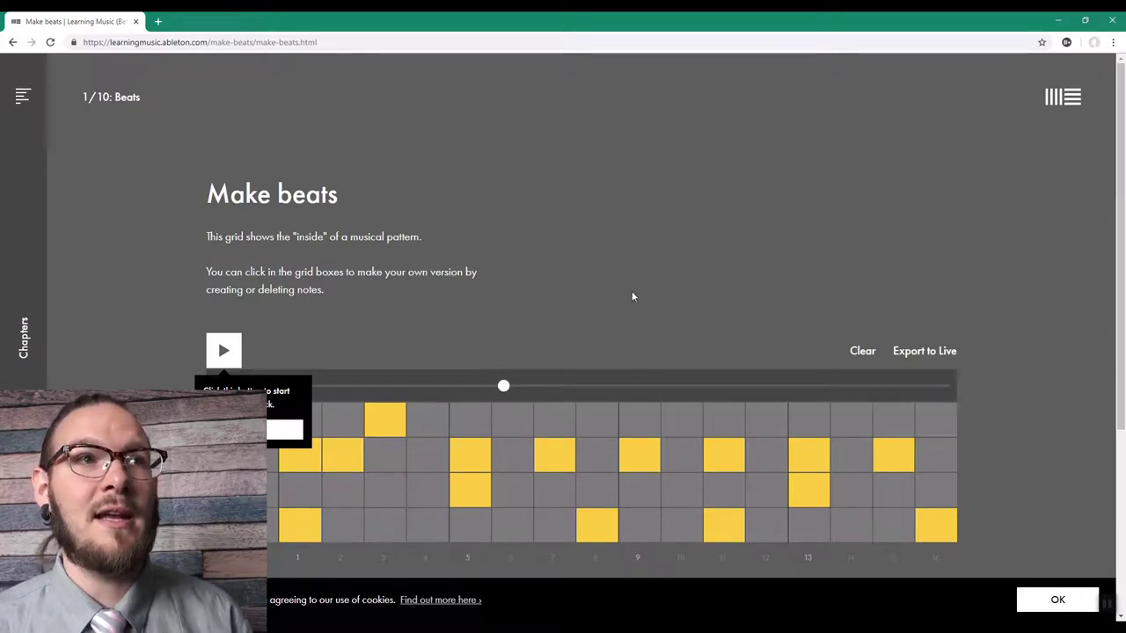
Dismiss the playback hint and set the drum pattern's tempo to 125 bpm.
{"action": "scroll", "coordinate": [555, 286], "scroll_direction": "down", "scroll_amount": 1}
{"action": "left_click", "coordinate": [253, 370]}
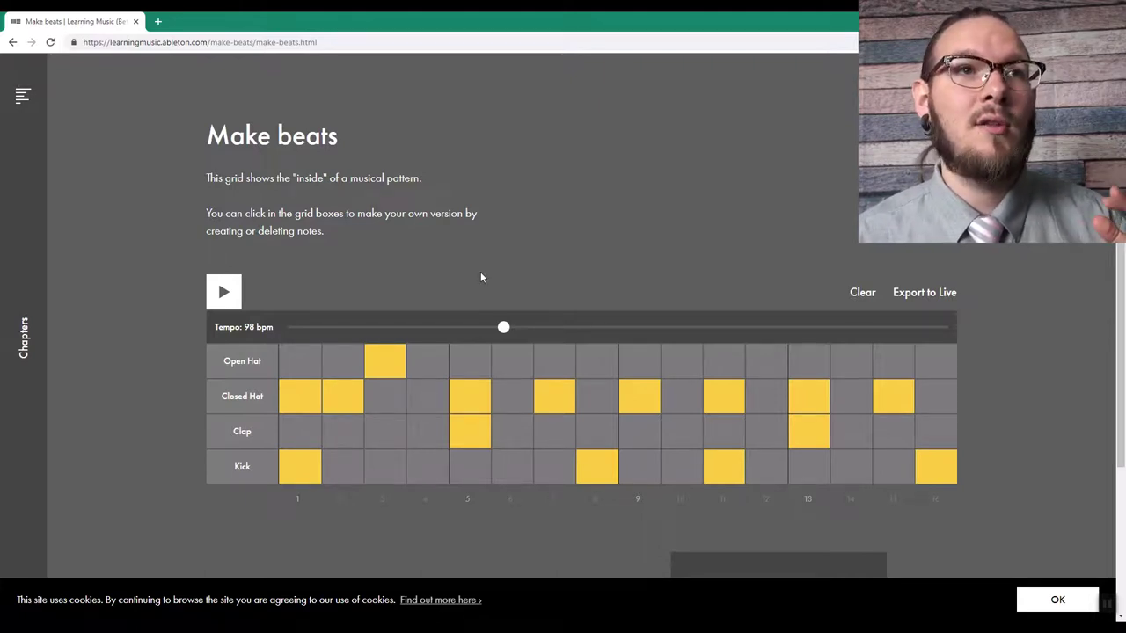
{"action": "left_click", "coordinate": [473, 401]}
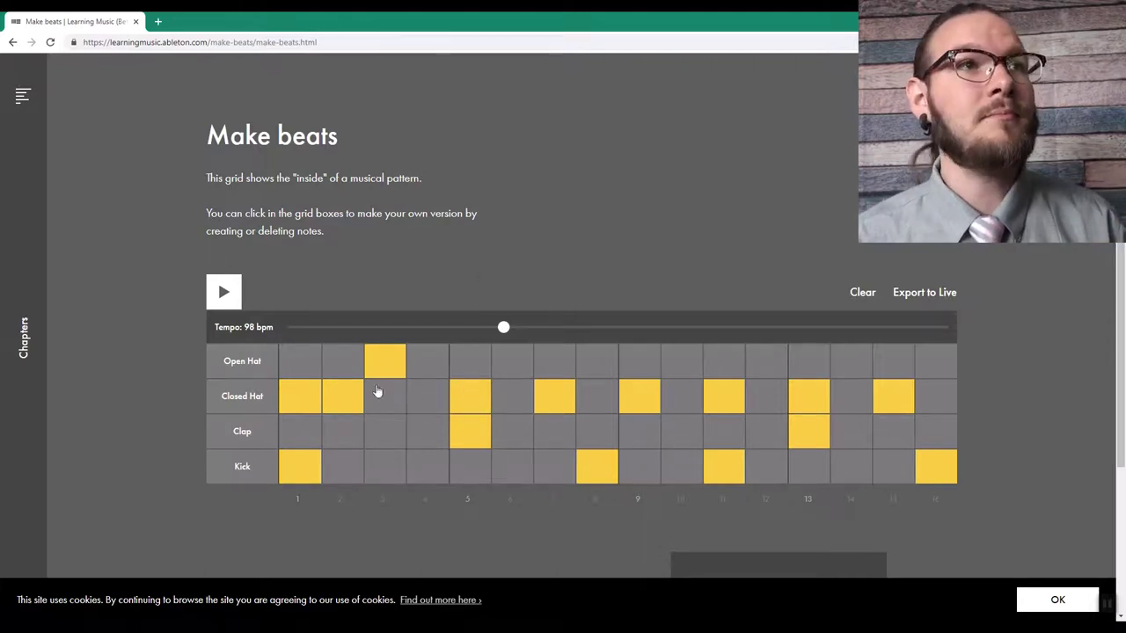
{"action": "left_click_drag", "start_coordinate": [508, 328], "coordinate": [586, 329]}
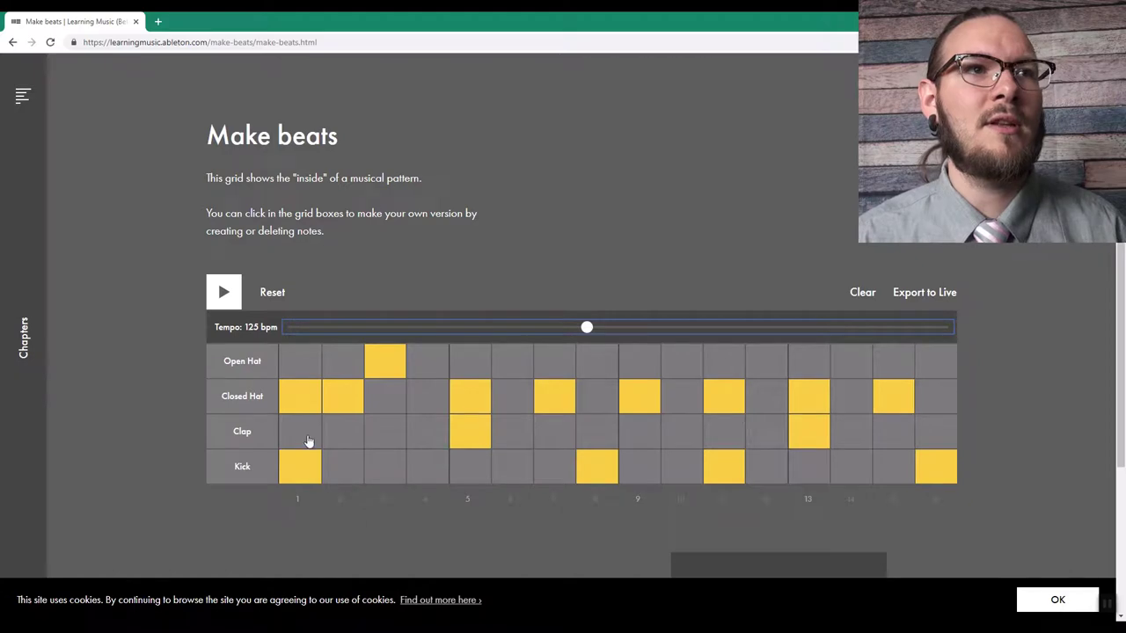
Clear the preset pattern and place Kick notes on steps 1, 5, 9 and 13.
{"action": "left_click", "coordinate": [297, 467]}
{"action": "left_click", "coordinate": [862, 293]}
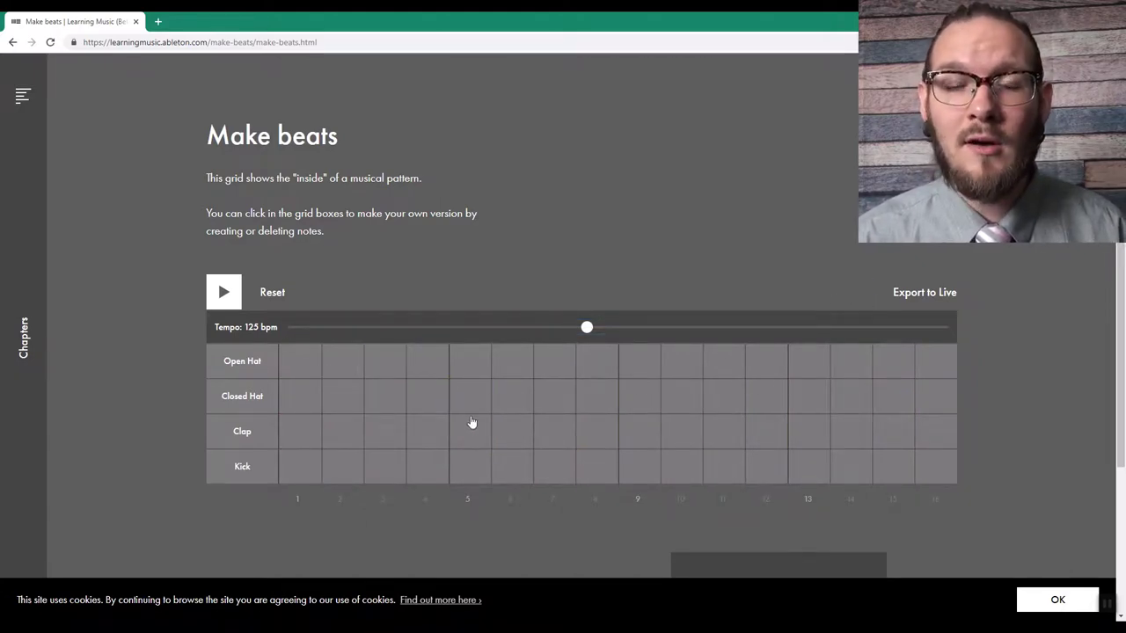
{"action": "left_click", "coordinate": [297, 468]}
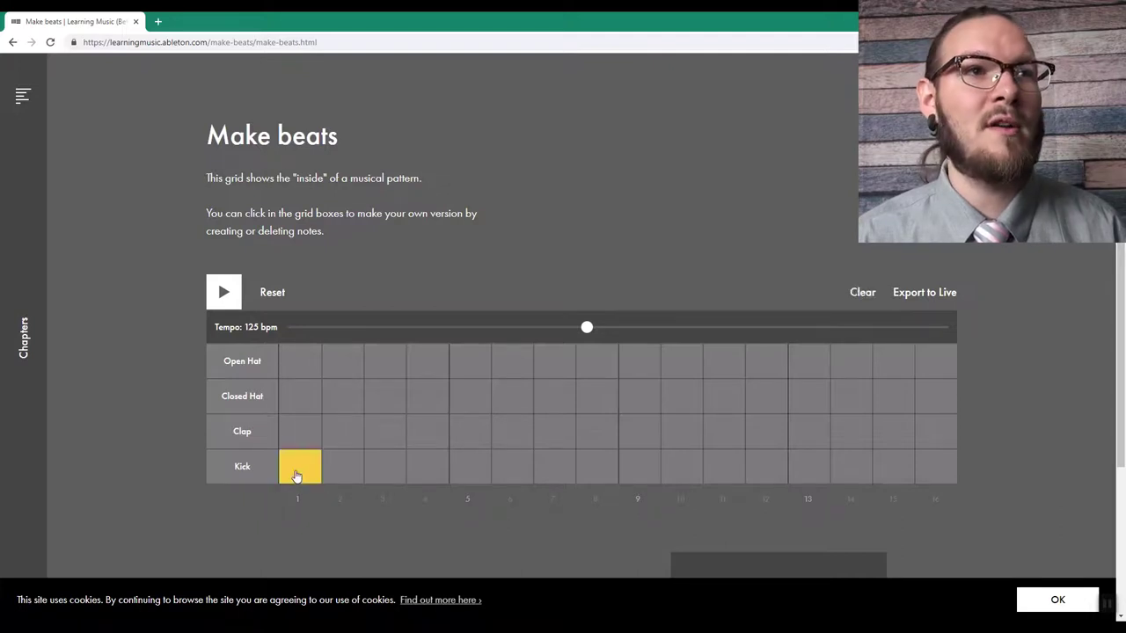
{"action": "left_click", "coordinate": [459, 475]}
{"action": "left_click", "coordinate": [642, 475]}
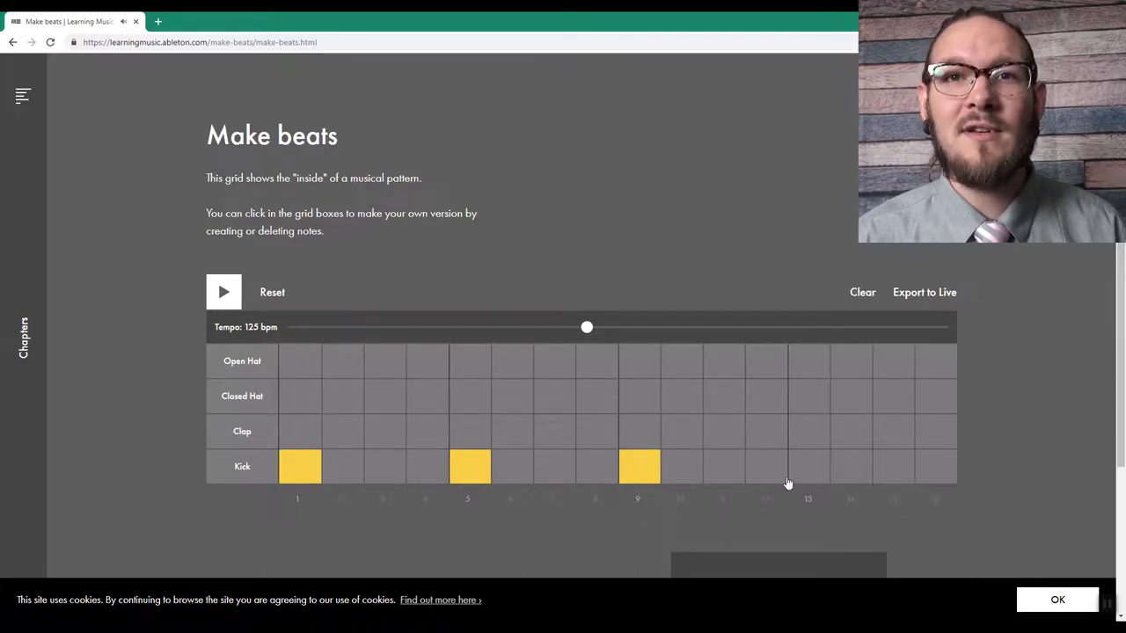
{"action": "left_click", "coordinate": [817, 472]}
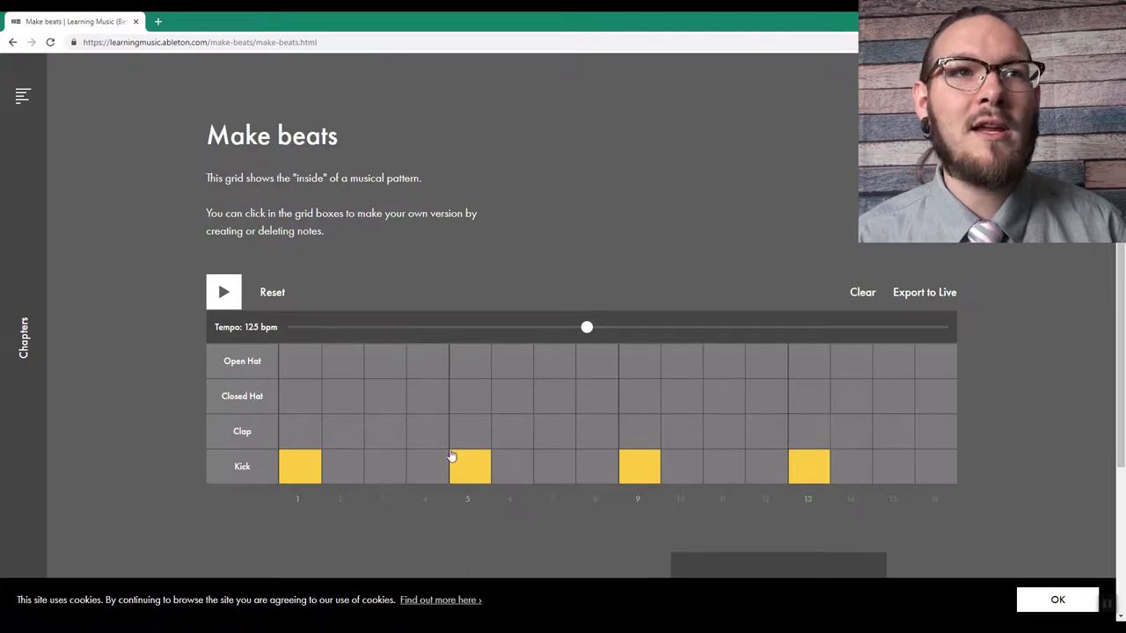
Add Clap notes on steps 5 and 13 and Closed Hat notes on every even step from 2 to 16.
{"action": "left_click", "coordinate": [471, 431]}
{"action": "left_click", "coordinate": [804, 440]}
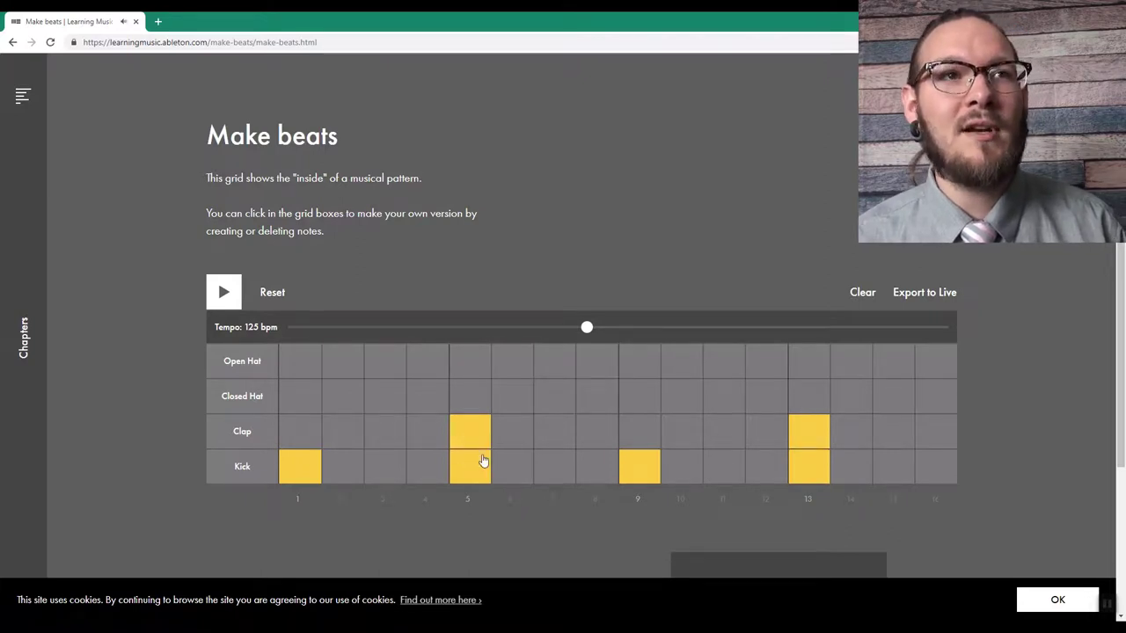
{"action": "left_click", "coordinate": [343, 402]}
{"action": "left_click", "coordinate": [430, 400]}
{"action": "left_click", "coordinate": [515, 406]}
{"action": "left_click", "coordinate": [601, 402]}
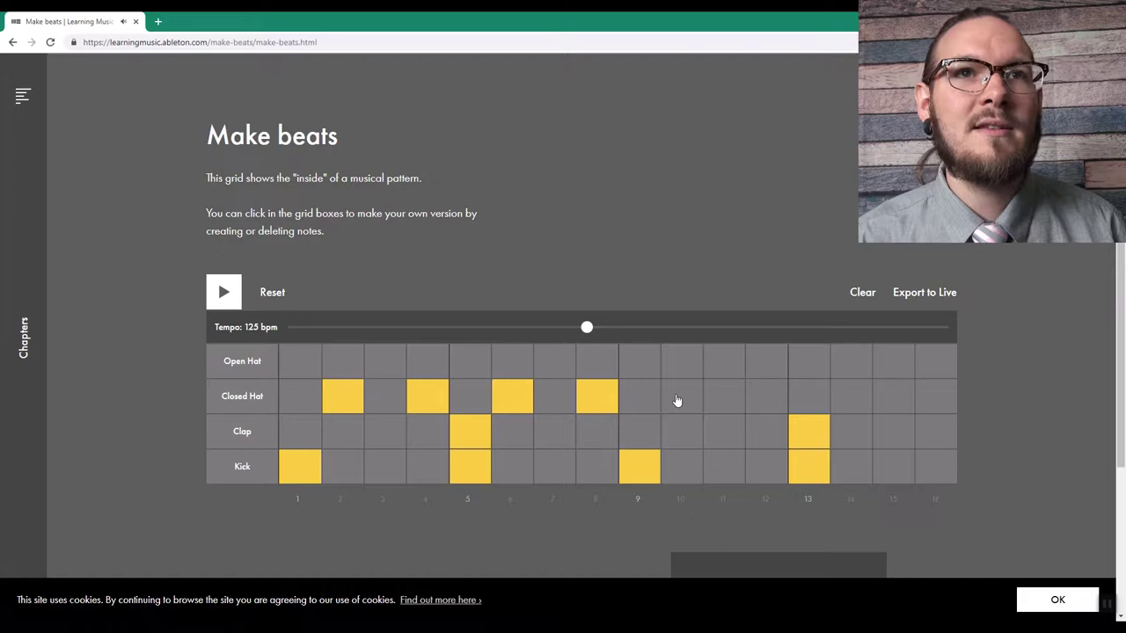
{"action": "left_click", "coordinate": [681, 401]}
{"action": "left_click", "coordinate": [772, 406]}
{"action": "left_click", "coordinate": [853, 409]}
{"action": "left_click", "coordinate": [932, 404]}
Add Open Hat notes on steps 3, 7, 11 and 15.
{"action": "left_click", "coordinate": [387, 371]}
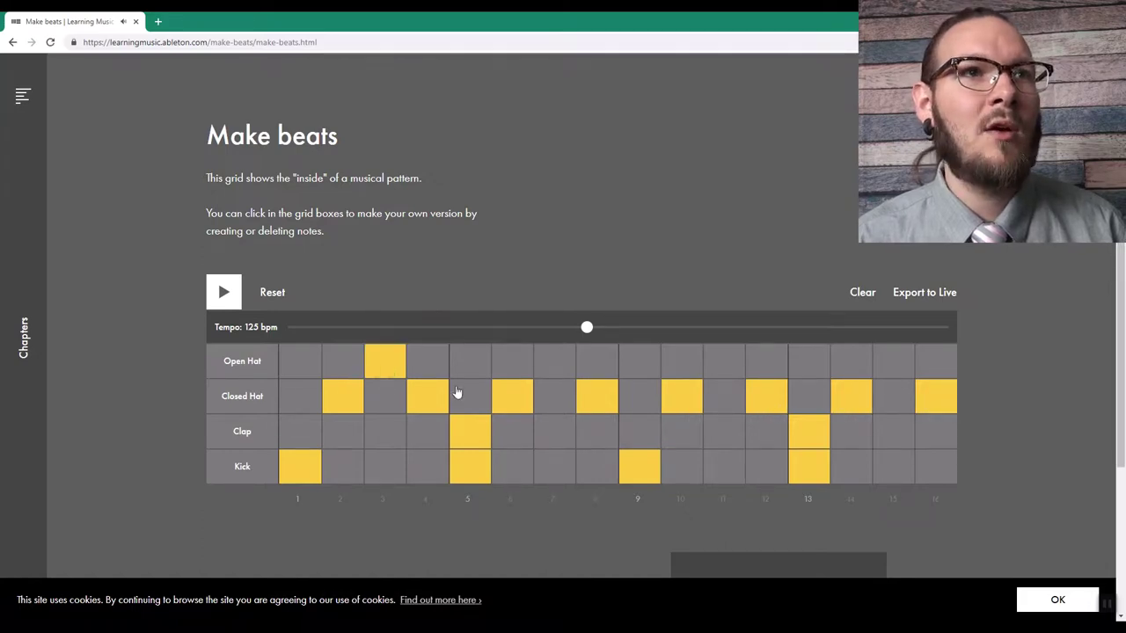
{"action": "left_click", "coordinate": [547, 367]}
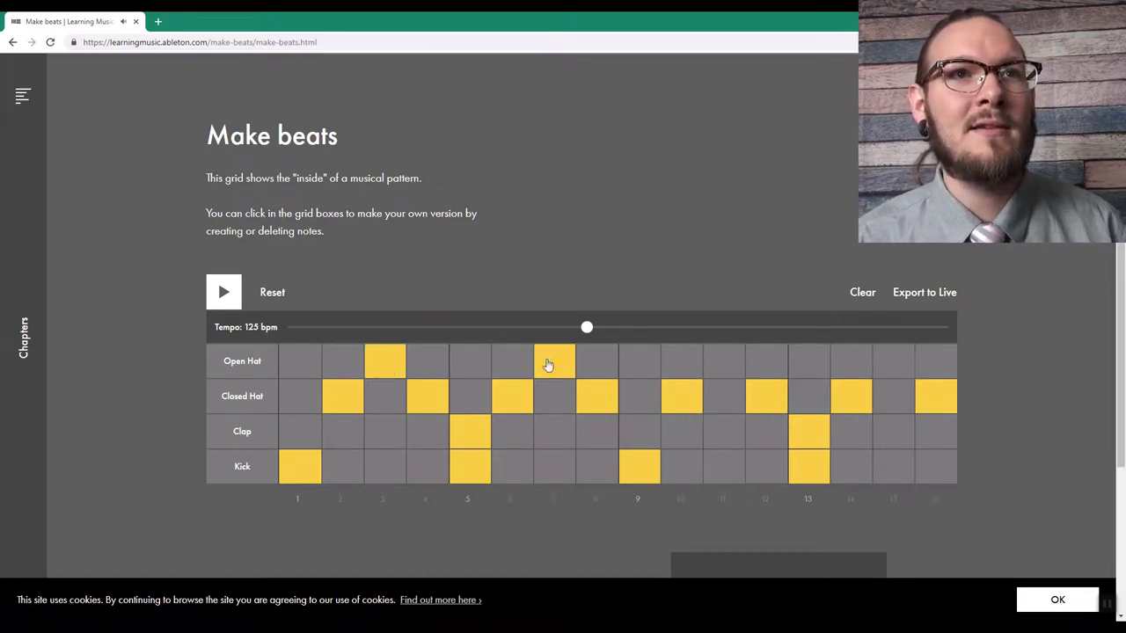
{"action": "left_click", "coordinate": [716, 366]}
{"action": "left_click", "coordinate": [890, 365]}
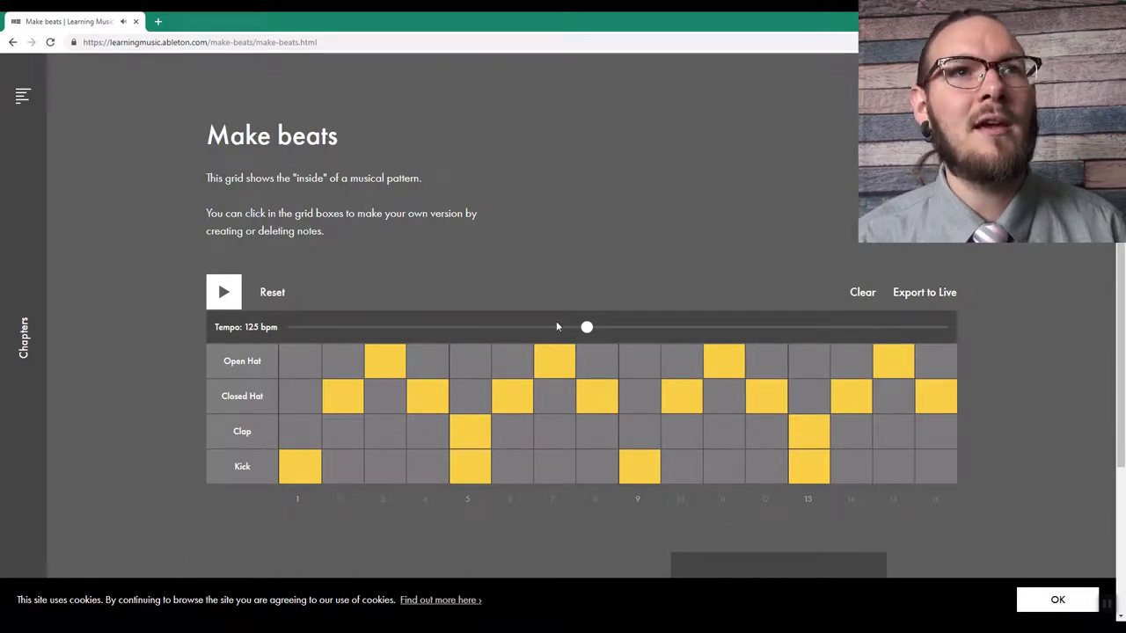
Set the tempo to 140 bpm and play the drum pattern twice, pausing it each time.
{"action": "left_click_drag", "start_coordinate": [586, 327], "coordinate": [634, 334]}
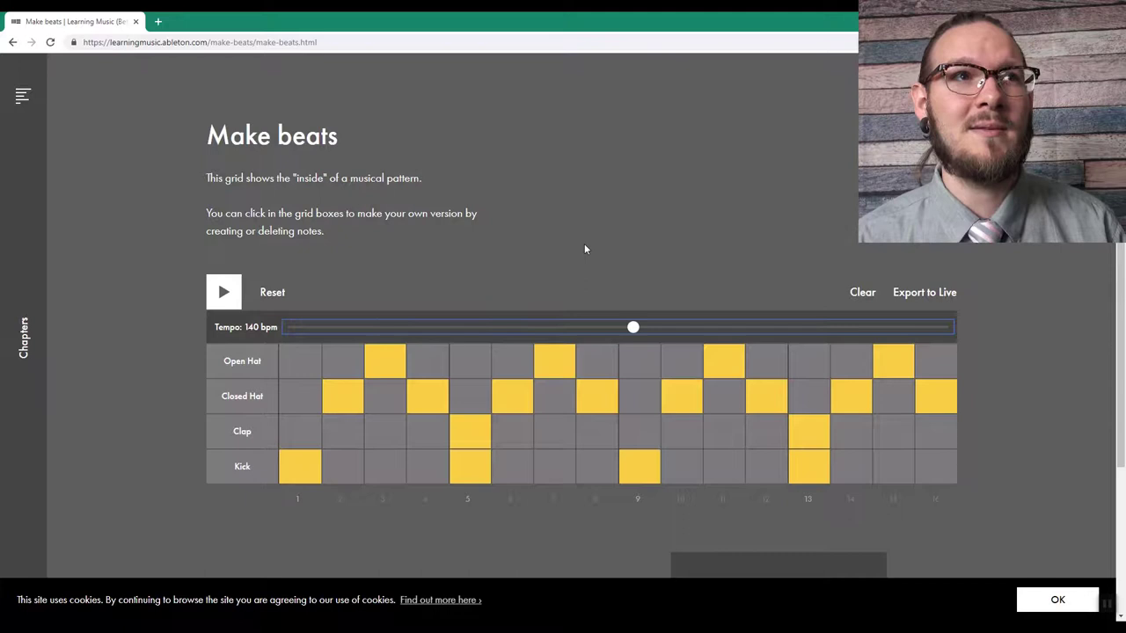
{"action": "left_click", "coordinate": [224, 288]}
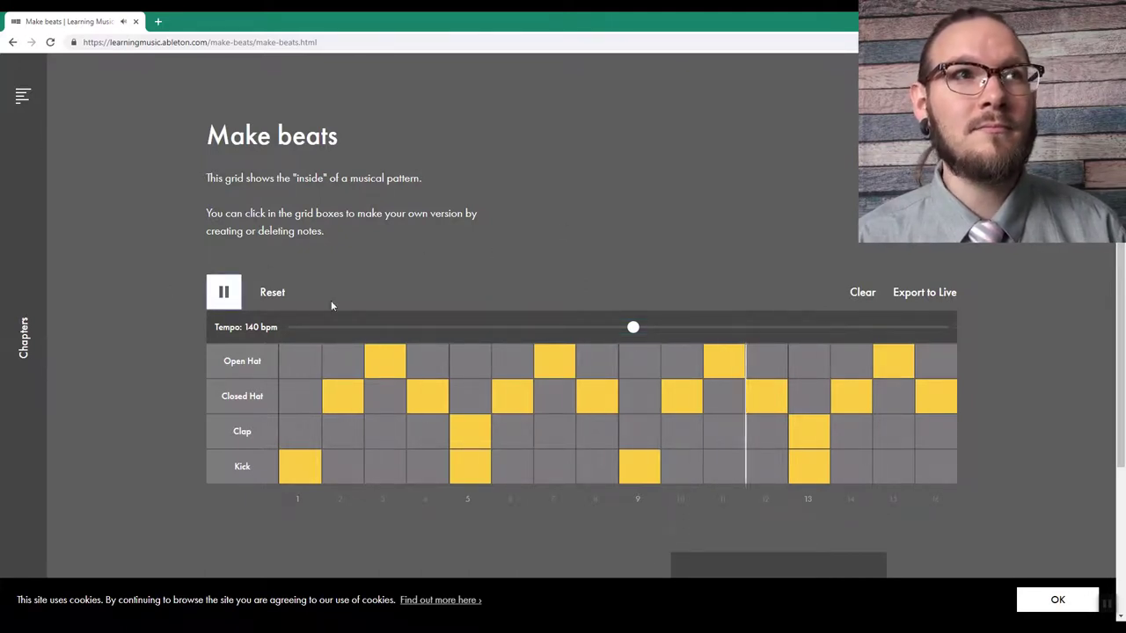
{"action": "left_click", "coordinate": [225, 292]}
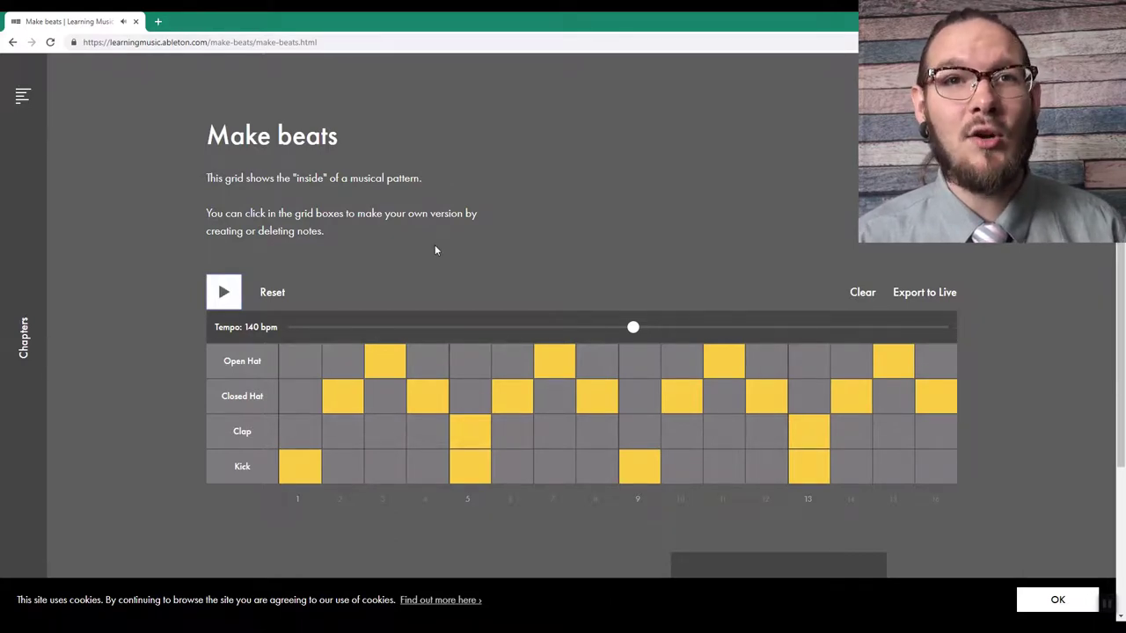
{"action": "key", "text": "XF86AudioLowerVolume"}
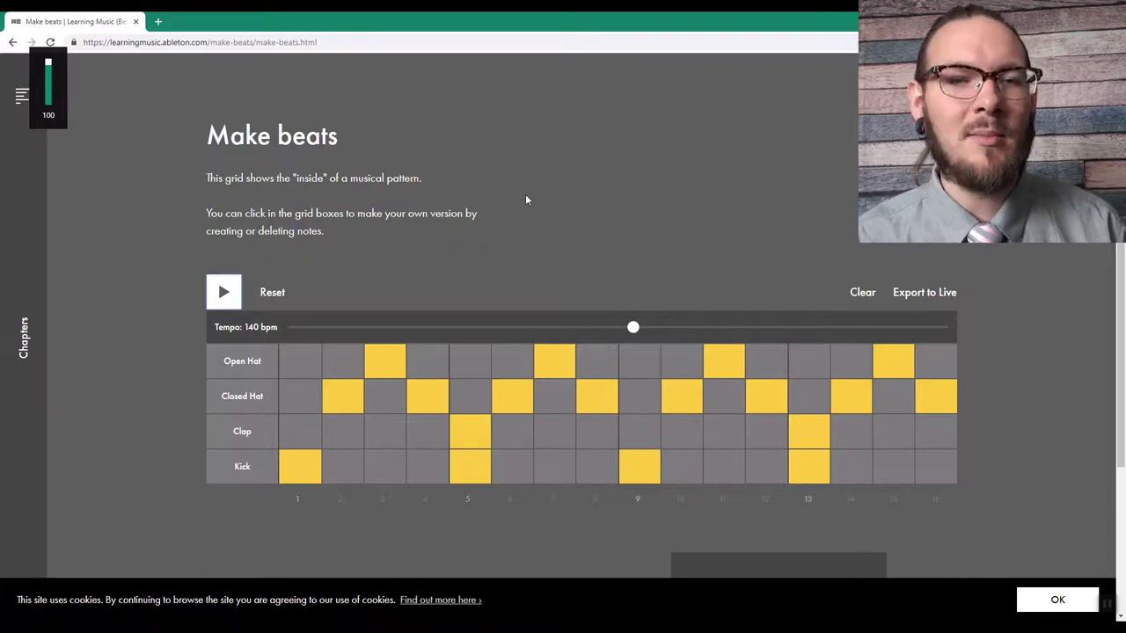
{"action": "left_click", "coordinate": [225, 296]}
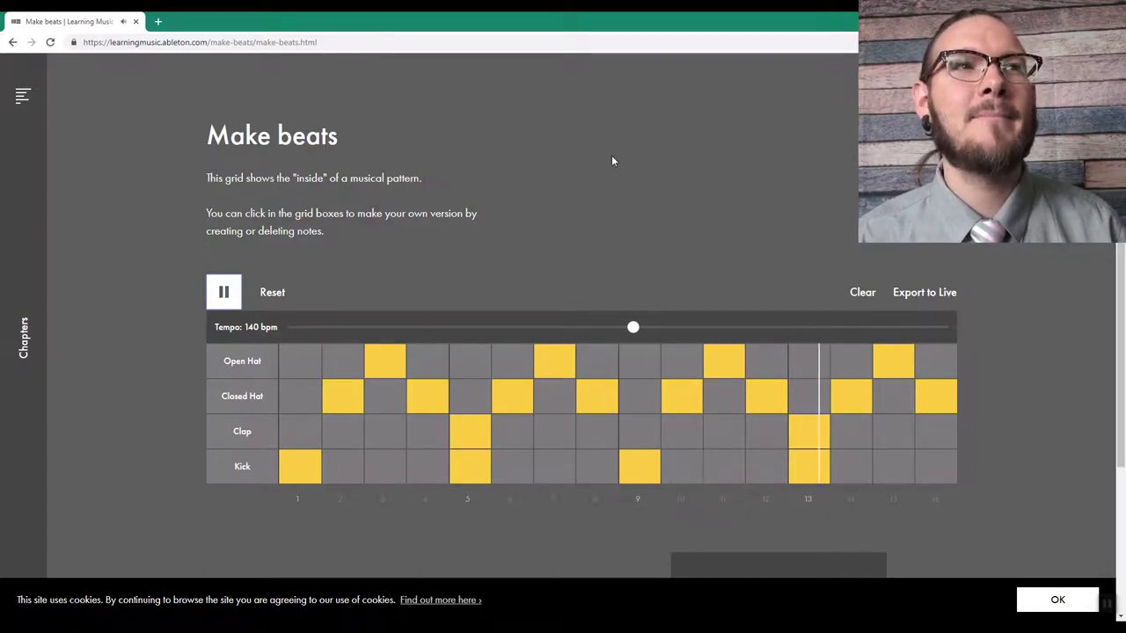
{"action": "left_click", "coordinate": [226, 295]}
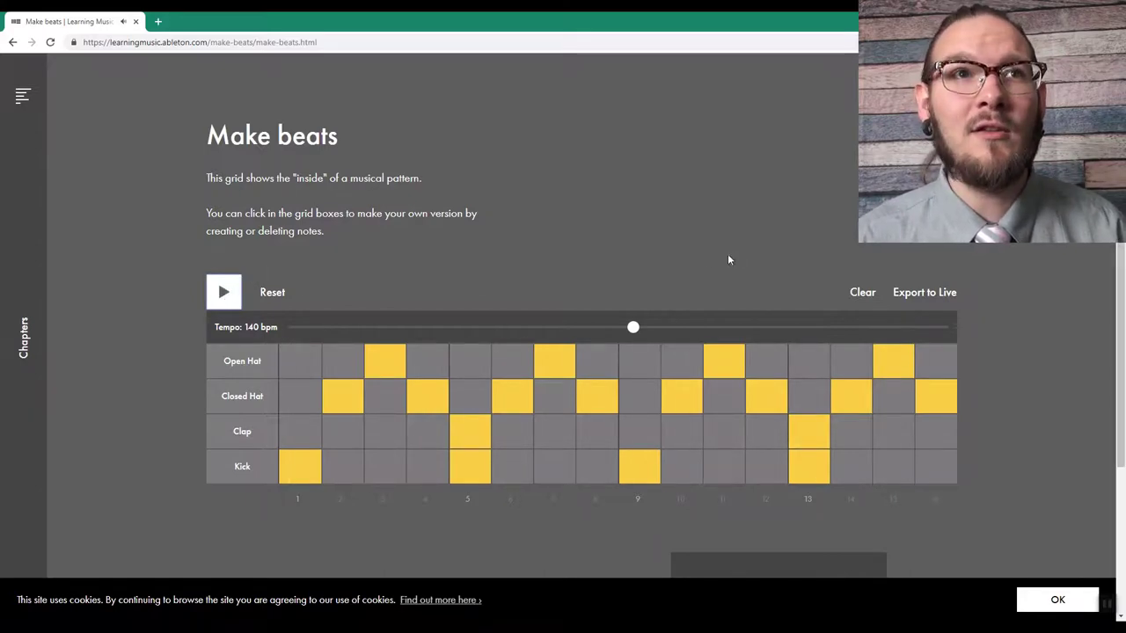
Slow the tempo to 70 bpm, play the drum pattern briefly and pause it.
{"action": "left_click_drag", "start_coordinate": [635, 333], "coordinate": [416, 337]}
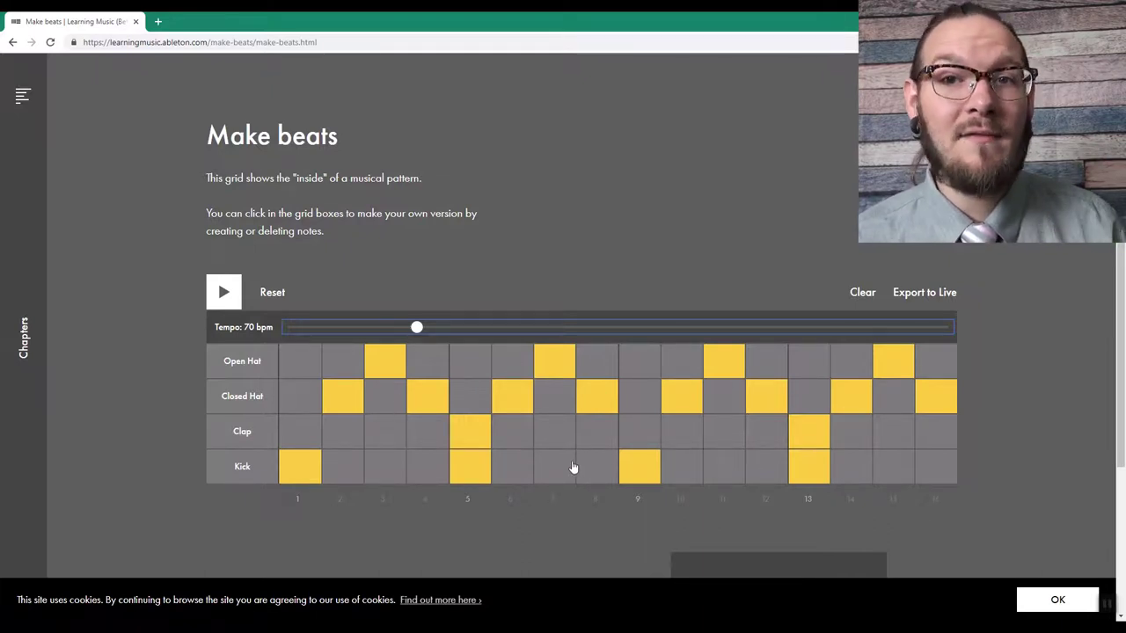
{"action": "left_click", "coordinate": [224, 292]}
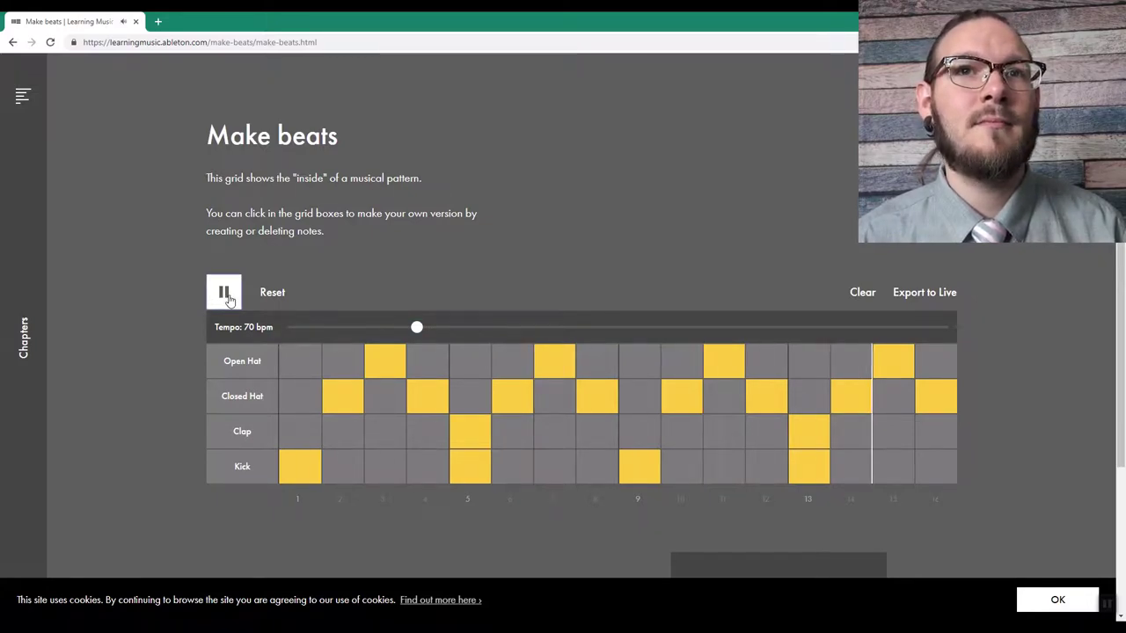
{"action": "left_click", "coordinate": [225, 295]}
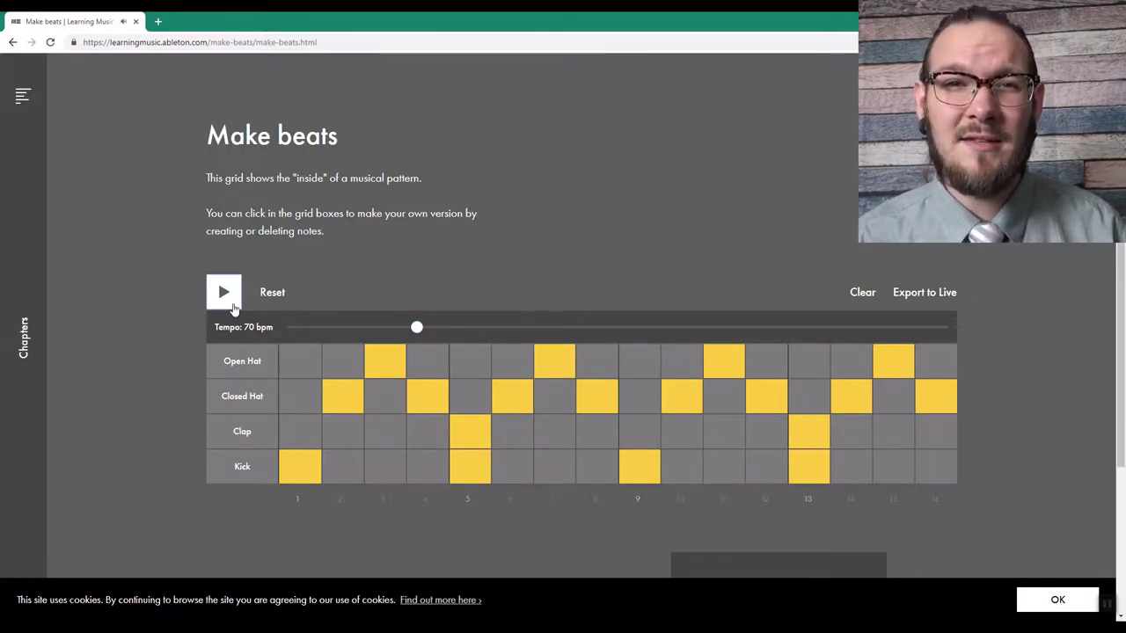
Add Kick notes on steps 4 and 12 and fill all the empty odd steps of the Closed Hat row.
{"action": "left_click", "coordinate": [426, 474]}
{"action": "left_click", "coordinate": [781, 473]}
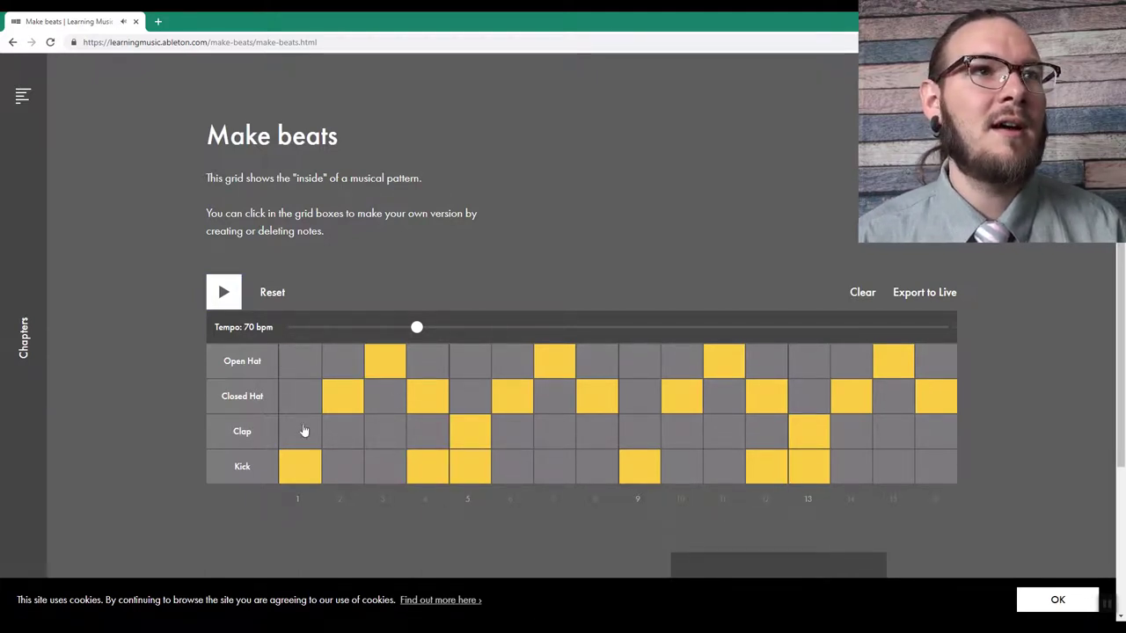
{"action": "left_click", "coordinate": [301, 401]}
{"action": "left_click", "coordinate": [393, 397]}
{"action": "left_click", "coordinate": [471, 401]}
{"action": "left_click", "coordinate": [554, 403]}
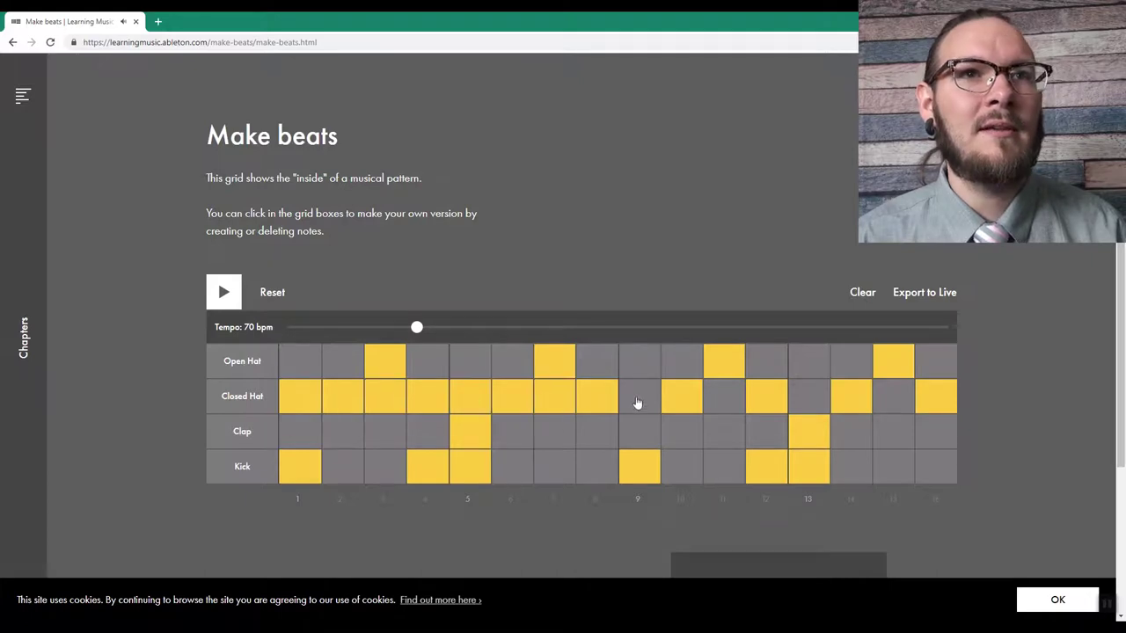
{"action": "left_click", "coordinate": [640, 404]}
{"action": "left_click", "coordinate": [723, 407]}
{"action": "left_click", "coordinate": [809, 406]}
{"action": "left_click", "coordinate": [893, 406]}
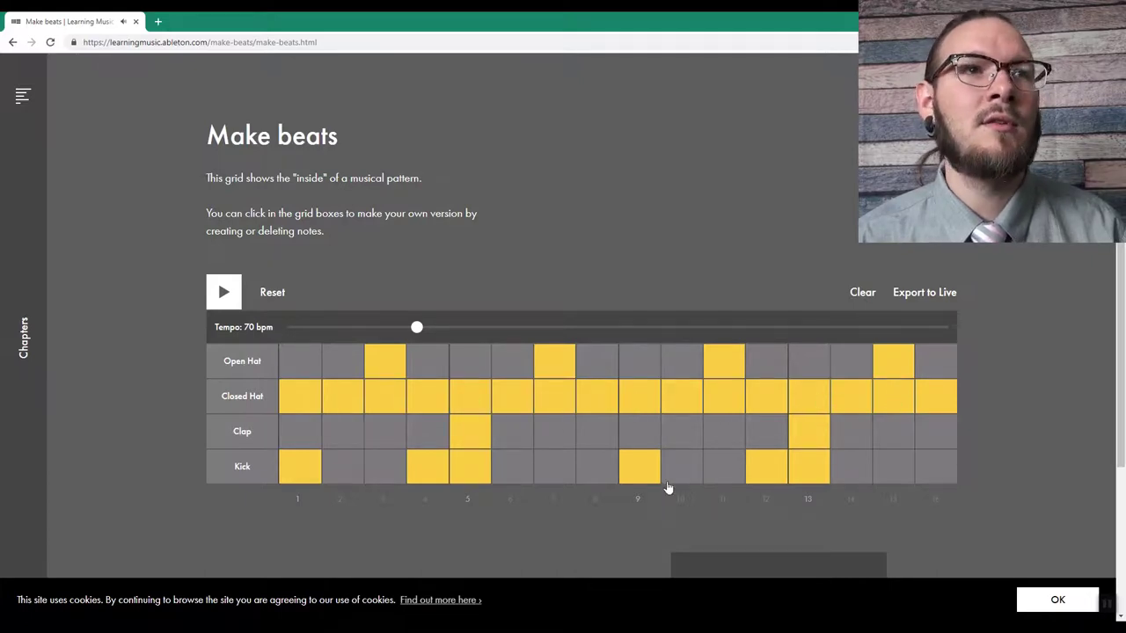
Remove the Open Hat notes from steps 3, 7, 11 and 15.
{"action": "left_click", "coordinate": [384, 363]}
{"action": "left_click", "coordinate": [546, 360]}
{"action": "left_click", "coordinate": [745, 362]}
{"action": "left_click", "coordinate": [911, 358]}
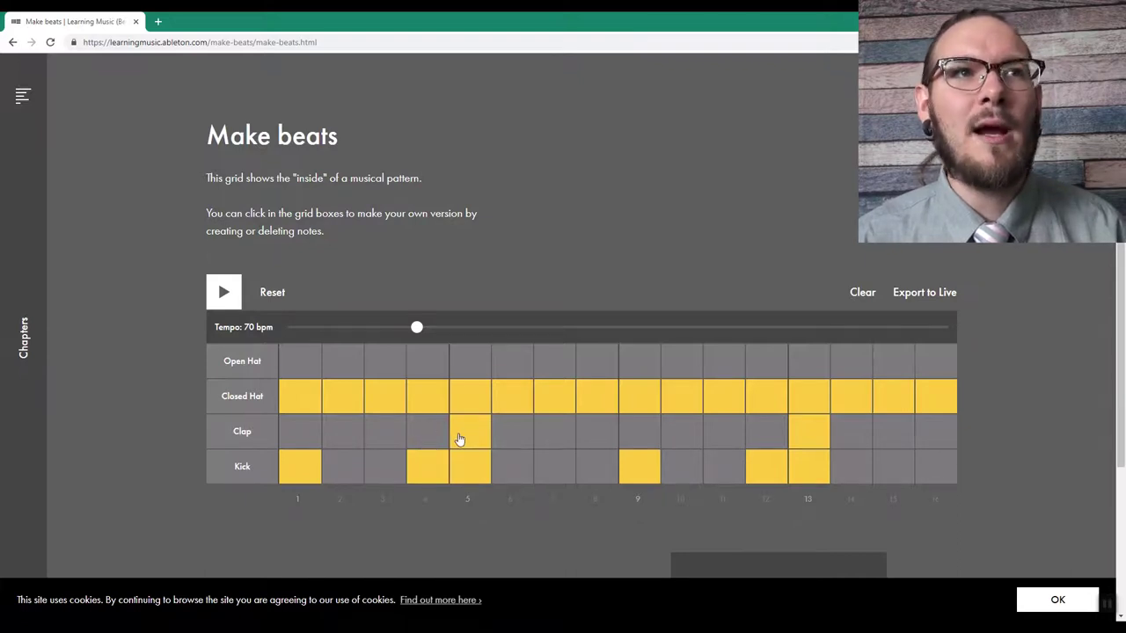
Add Clap notes on steps 9 and 1 and start playing the drum pattern.
{"action": "left_click", "coordinate": [456, 440]}
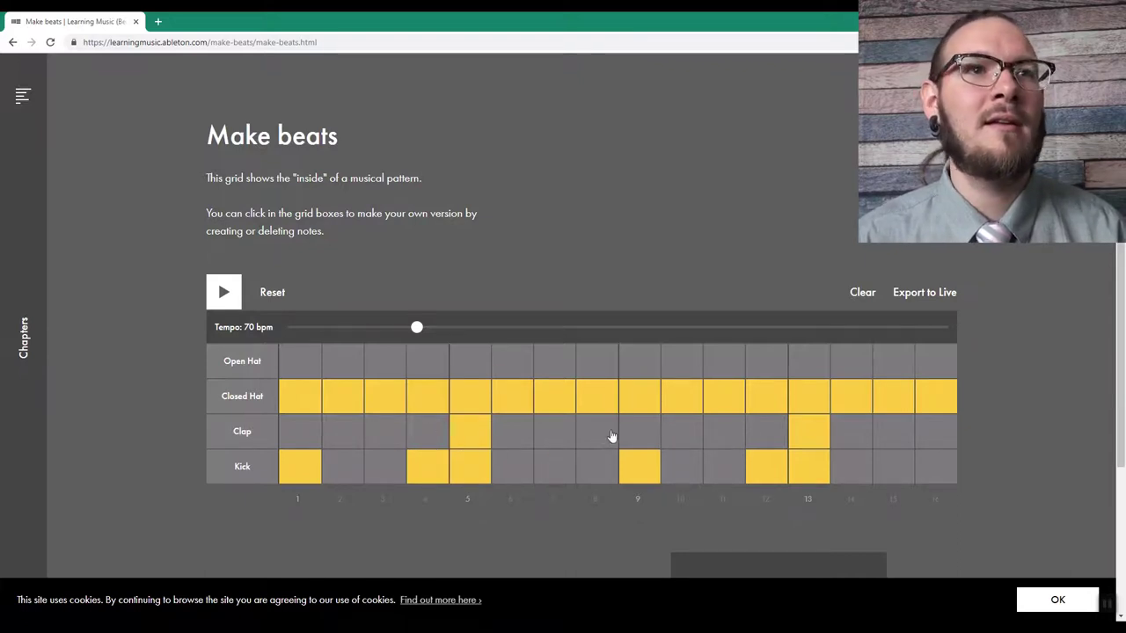
{"action": "left_click", "coordinate": [636, 436]}
{"action": "left_click", "coordinate": [306, 442]}
{"action": "left_click", "coordinate": [233, 302]}
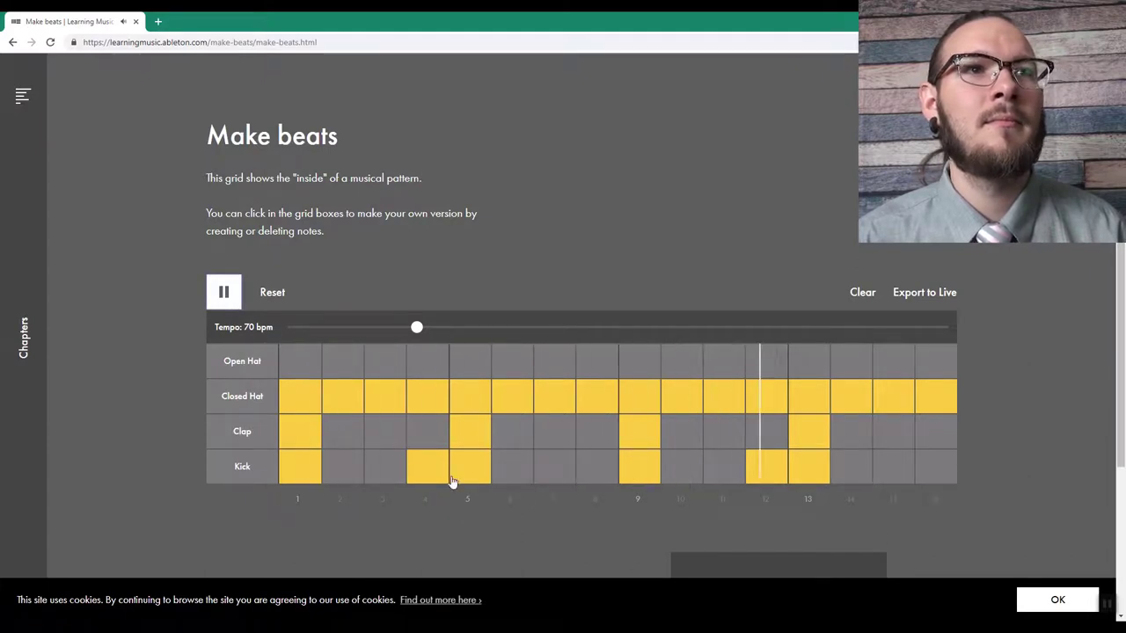
While the pattern plays, move the Clap note from step 5 to 6 and the Kick note from step 5 to 7.
{"action": "left_click", "coordinate": [465, 438]}
{"action": "left_click", "coordinate": [554, 439]}
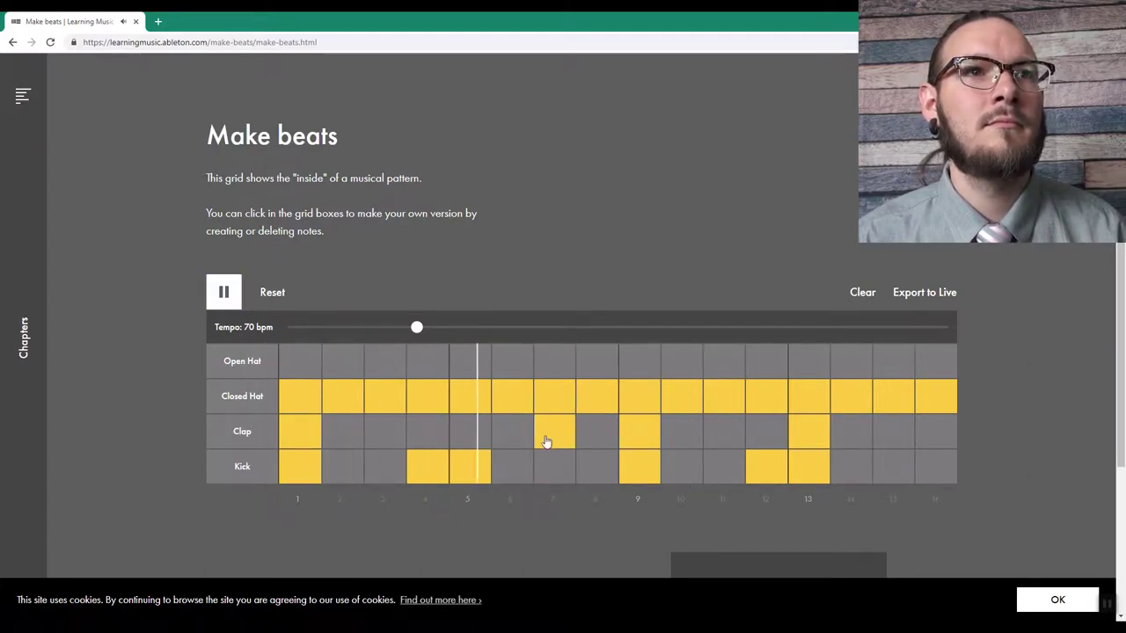
{"action": "left_click", "coordinate": [538, 442]}
{"action": "left_click", "coordinate": [521, 443]}
{"action": "left_click", "coordinate": [469, 464]}
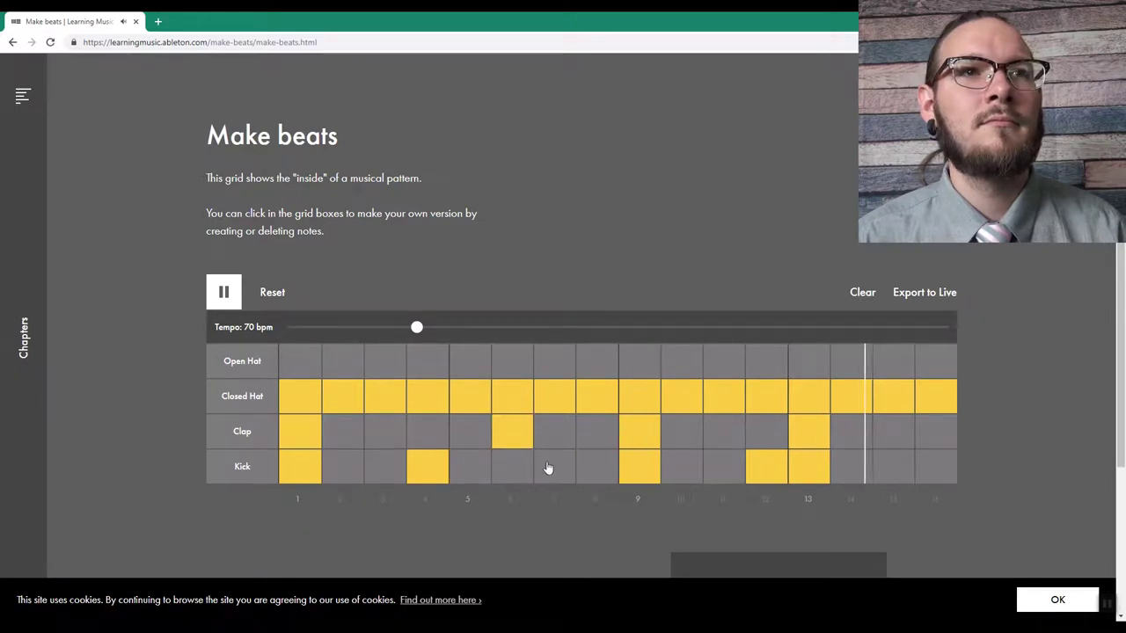
{"action": "left_click", "coordinate": [548, 467]}
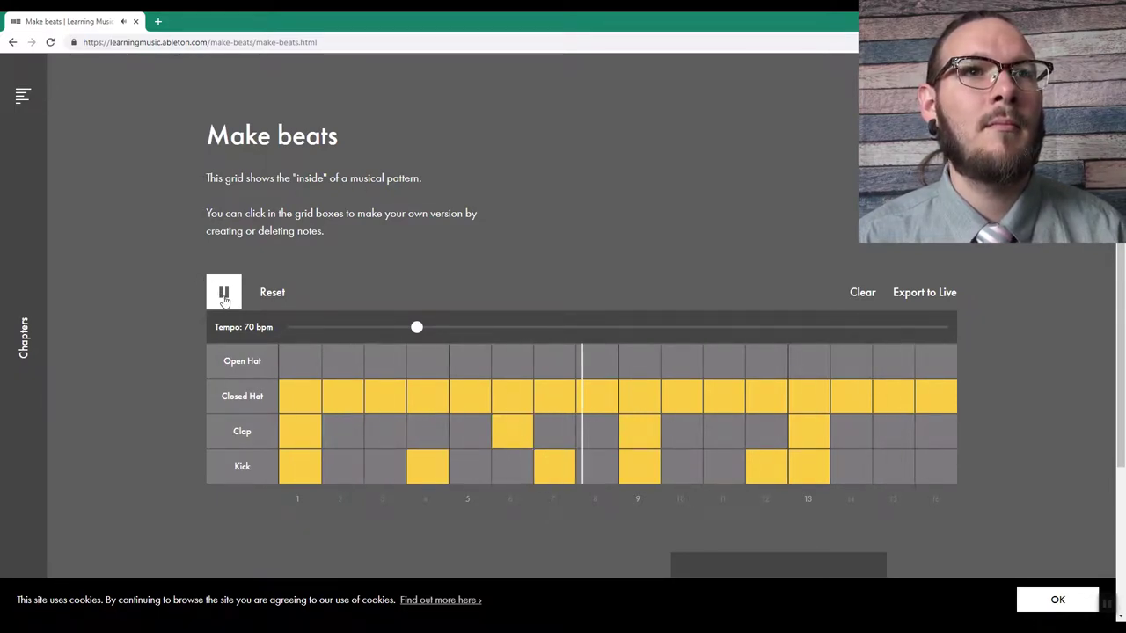
Move the Kick note from step 13 to 15 and the Clap note from step 13 to 14, pausing playback when finished.
{"action": "left_click", "coordinate": [790, 451]}
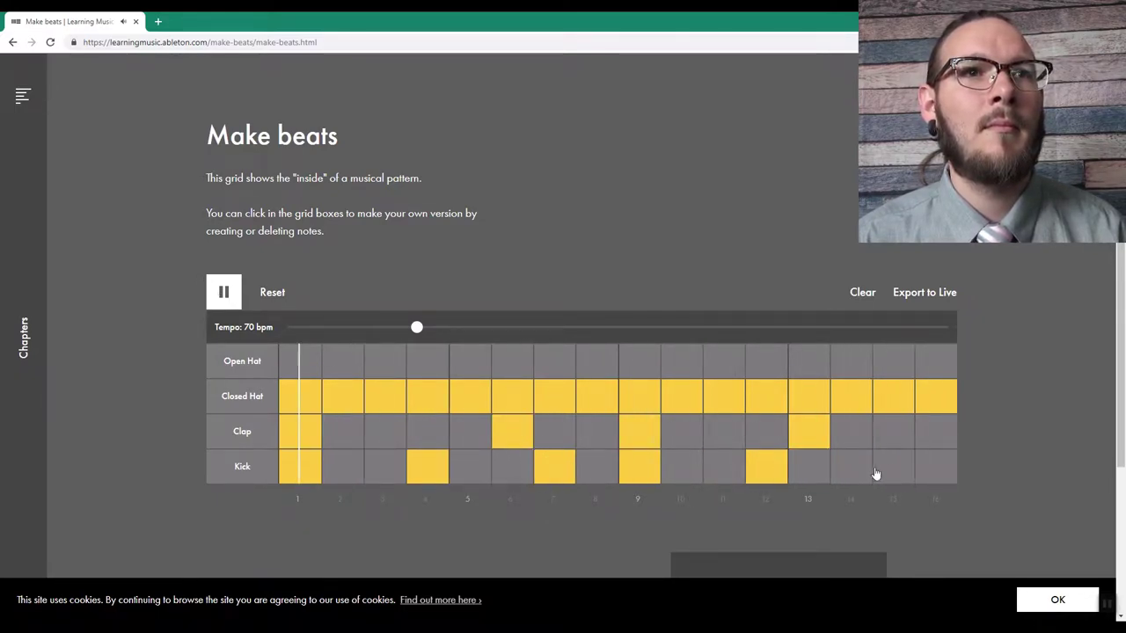
{"action": "left_click", "coordinate": [876, 471]}
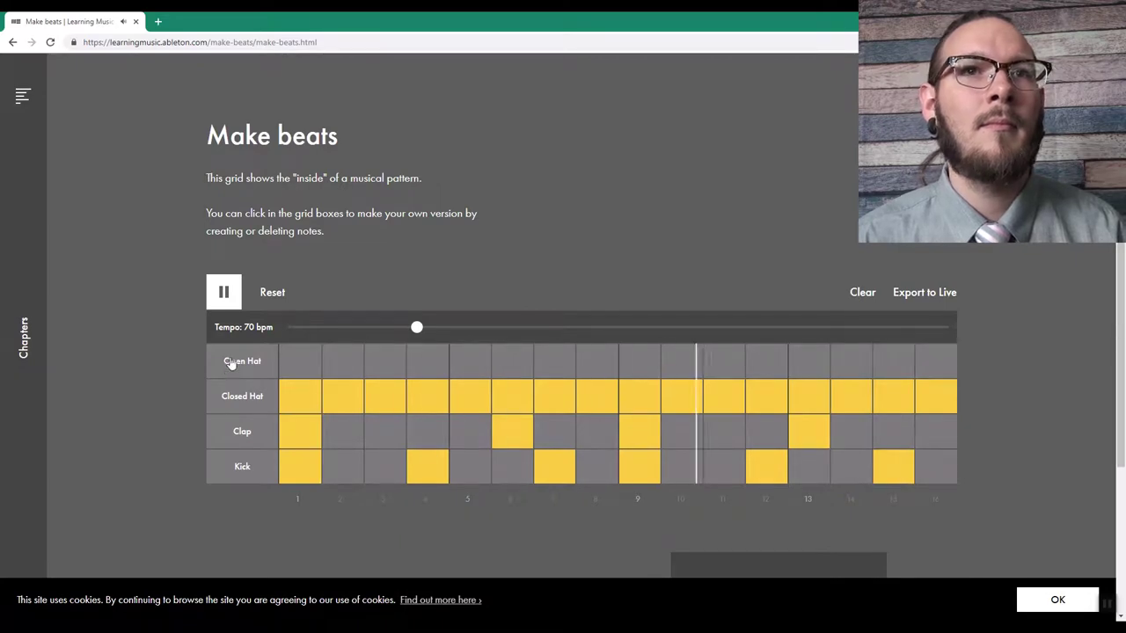
{"action": "left_click", "coordinate": [809, 431]}
{"action": "left_click", "coordinate": [859, 430]}
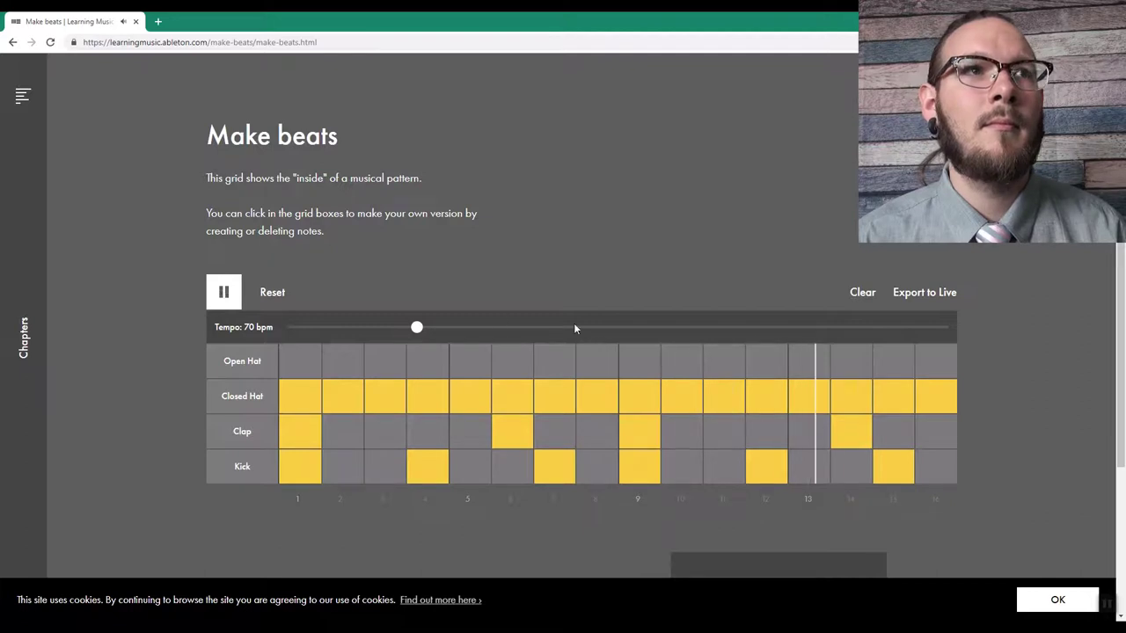
{"action": "left_click", "coordinate": [221, 297]}
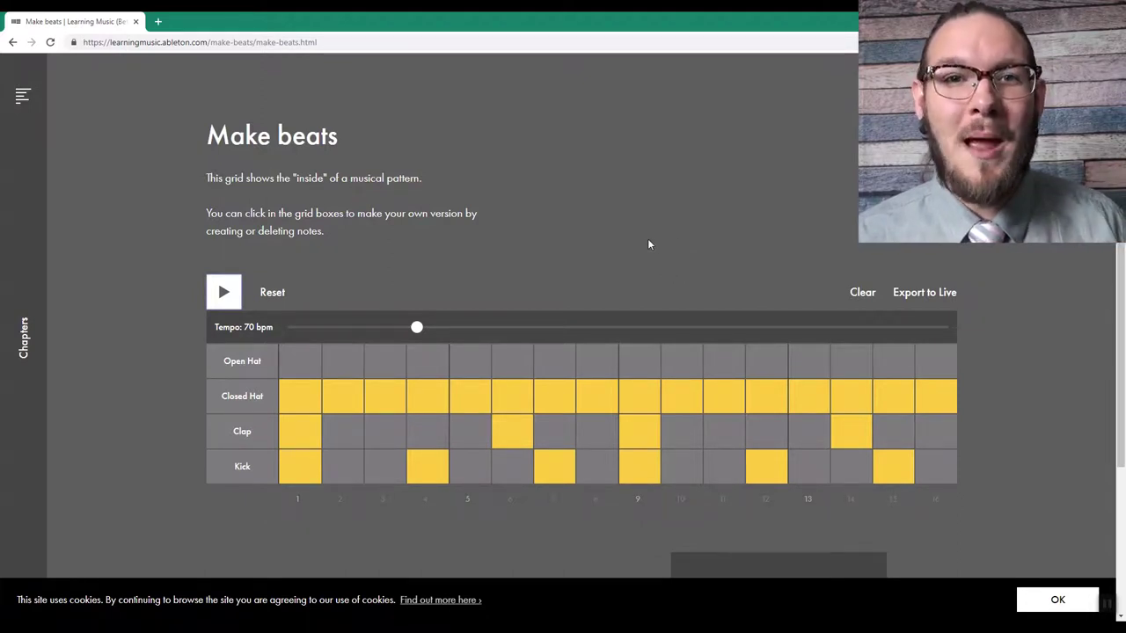
Open the Beat and tempo lesson and read through its explanations of beat and tempo.
{"action": "scroll", "coordinate": [639, 321], "scroll_direction": "down", "scroll_amount": 3}
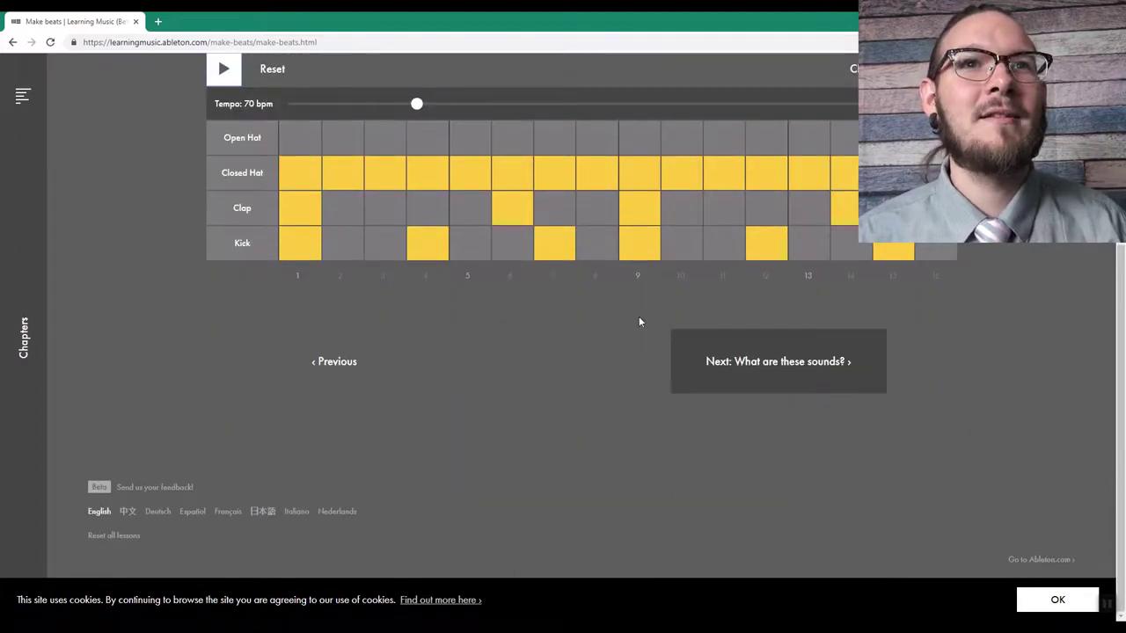
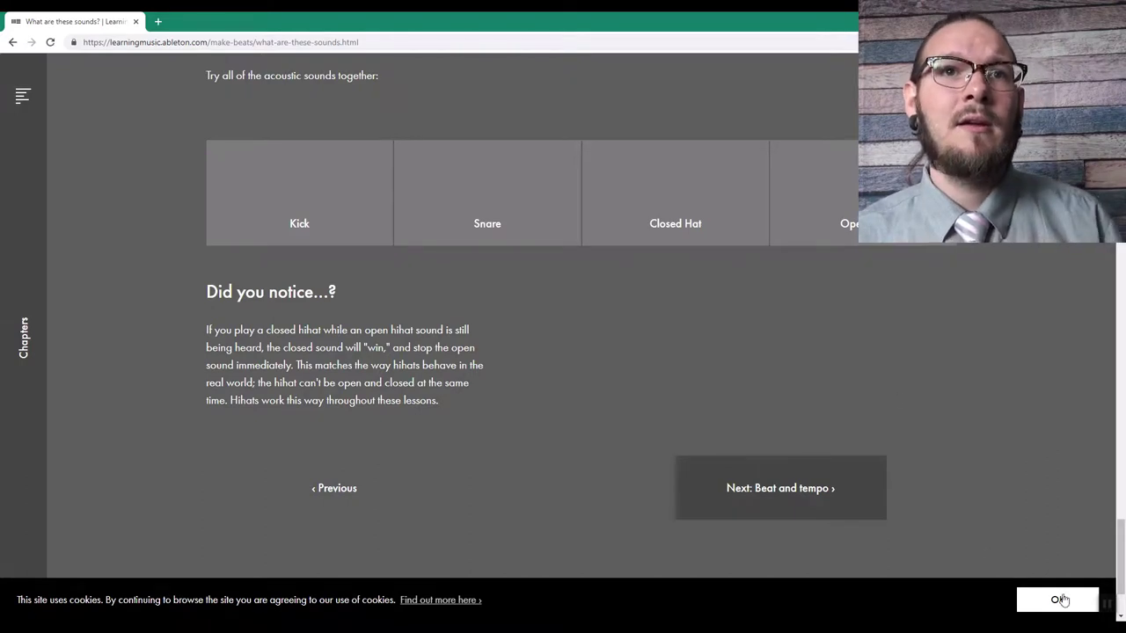
{"action": "scroll", "coordinate": [976, 520], "scroll_direction": "down", "scroll_amount": 2}
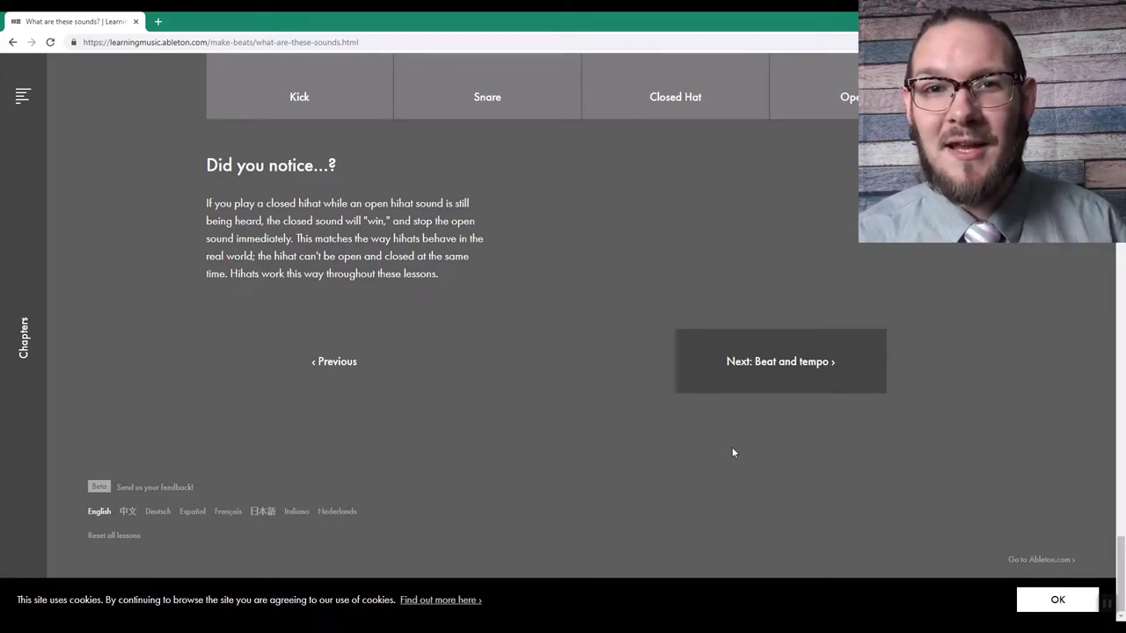
{"action": "left_click", "coordinate": [763, 378]}
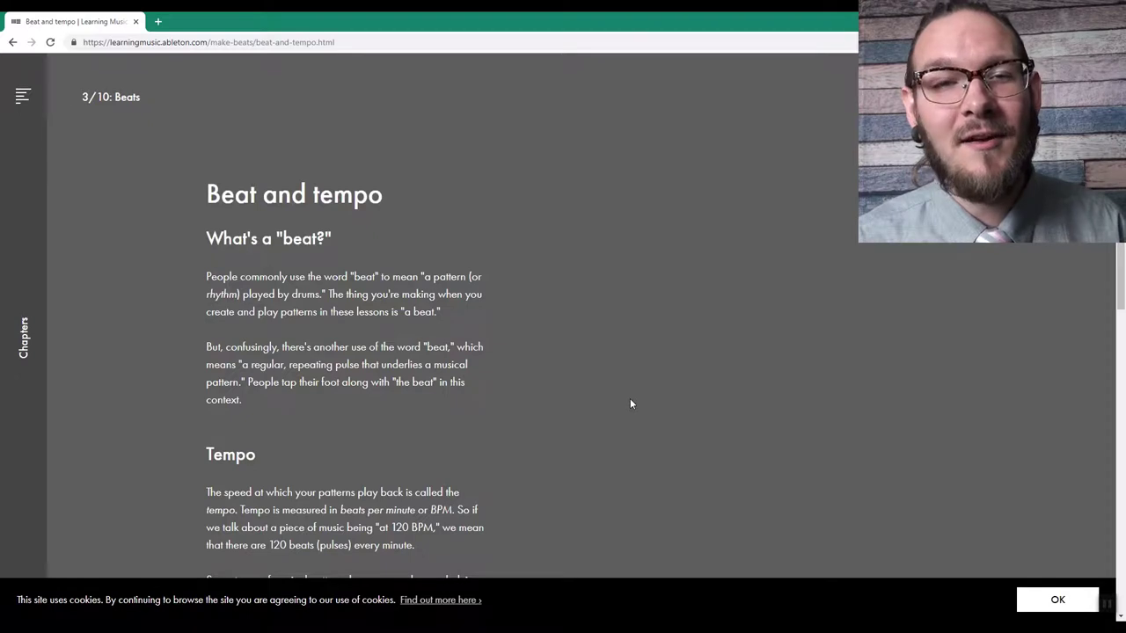
{"action": "scroll", "coordinate": [538, 363], "scroll_direction": "down", "scroll_amount": 1}
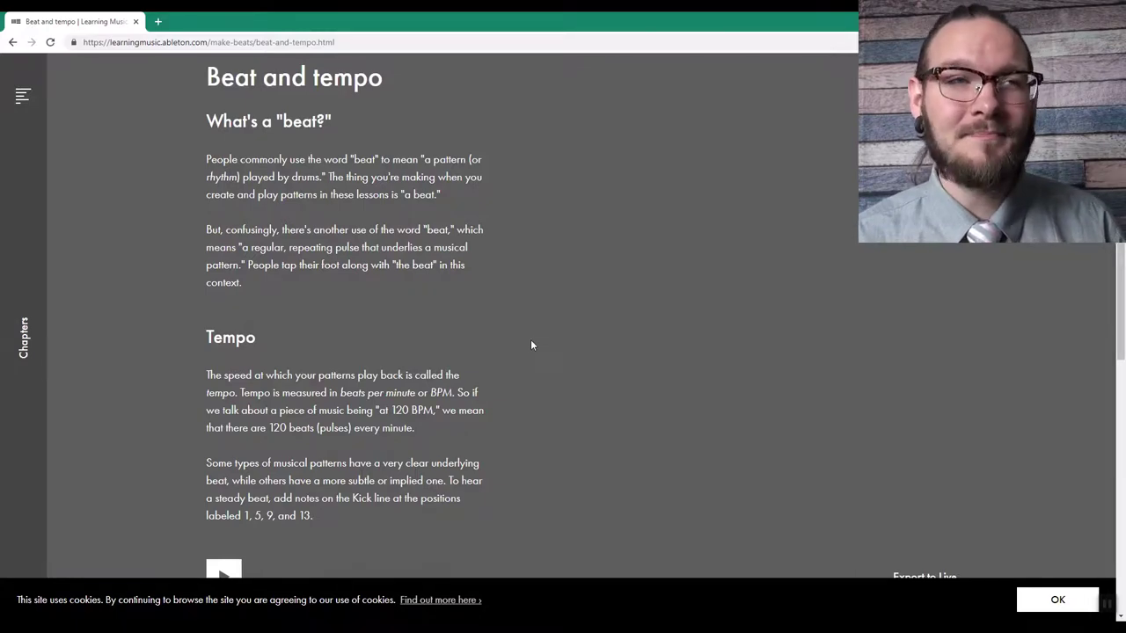
{"action": "scroll", "coordinate": [532, 343], "scroll_direction": "up", "scroll_amount": 1}
{"action": "scroll", "coordinate": [527, 341], "scroll_direction": "down", "scroll_amount": 1}
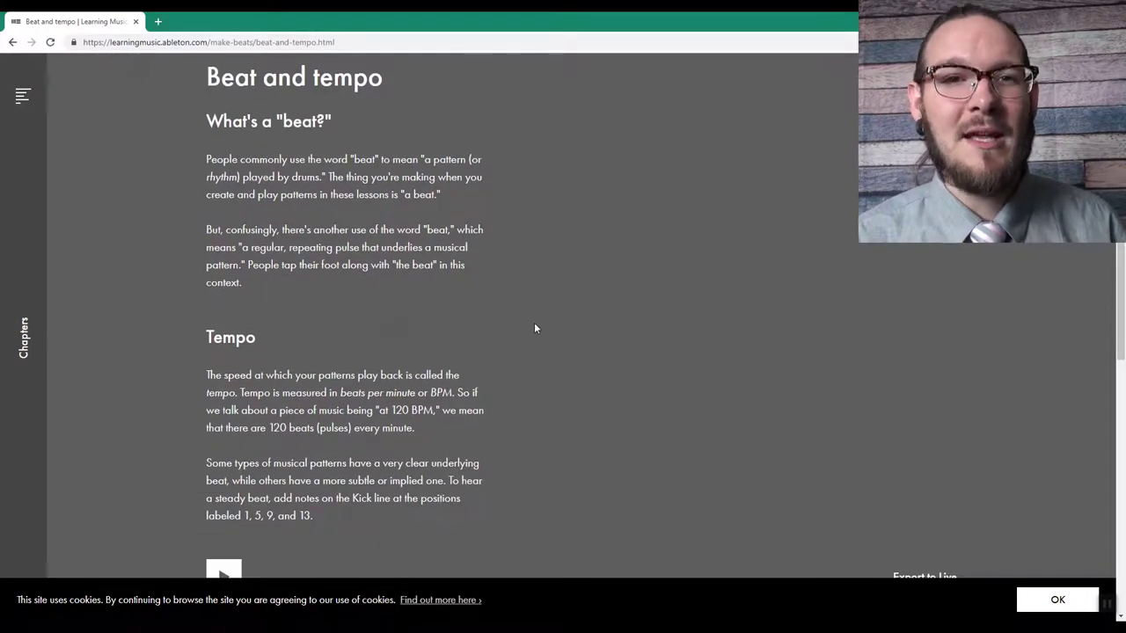
{"action": "scroll", "coordinate": [531, 327], "scroll_direction": "up", "scroll_amount": 1}
{"action": "scroll", "coordinate": [533, 290], "scroll_direction": "down", "scroll_amount": 2}
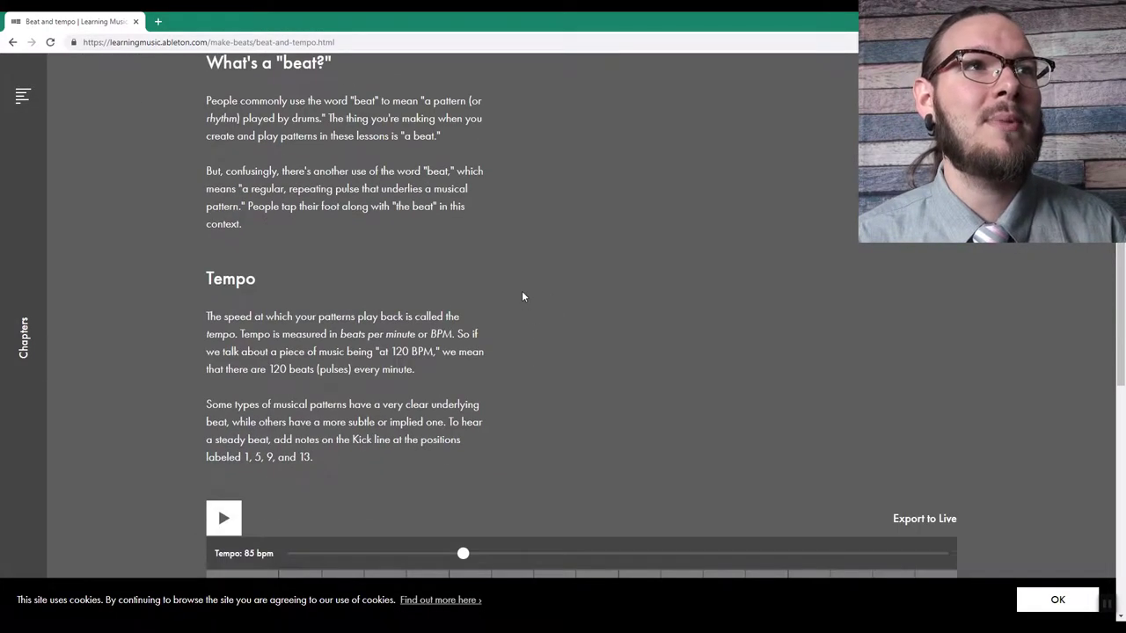
{"action": "scroll", "coordinate": [521, 298], "scroll_direction": "down", "scroll_amount": 3}
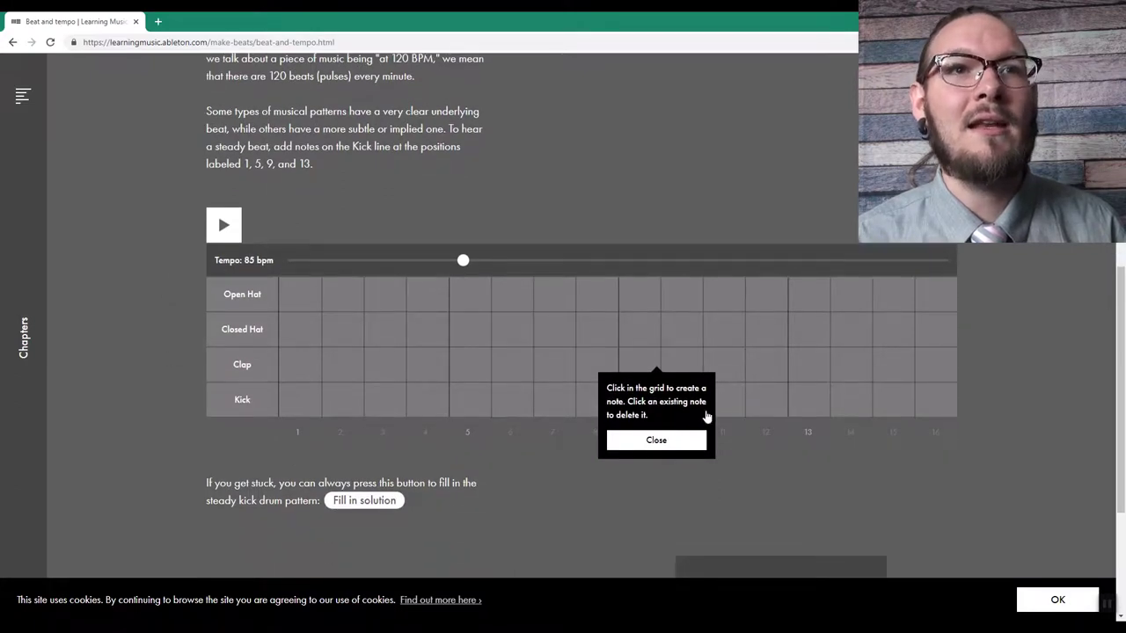
Dismiss the grid hint and place Kick notes on steps 1 and 5 and a Closed Hat note on step 9.
{"action": "double_click", "coordinate": [672, 445]}
{"action": "left_click", "coordinate": [284, 399]}
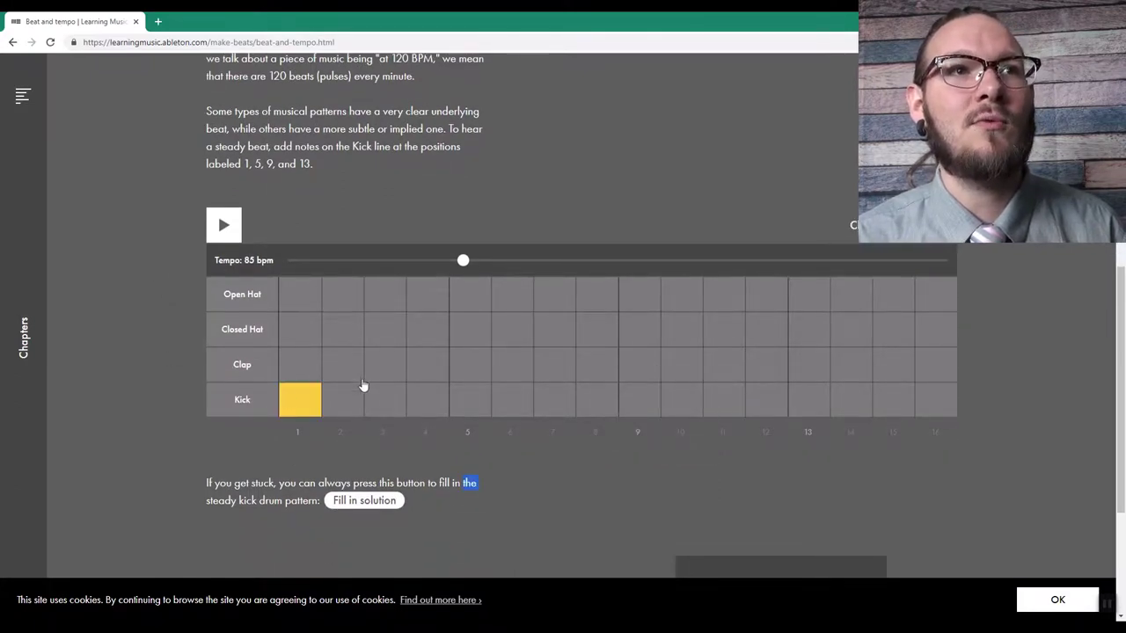
{"action": "left_click", "coordinate": [481, 400]}
{"action": "scroll", "coordinate": [665, 524], "scroll_direction": "up", "scroll_amount": 2}
{"action": "left_click", "coordinate": [640, 562]}
{"action": "scroll", "coordinate": [164, 281], "scroll_direction": "down", "scroll_amount": 3}
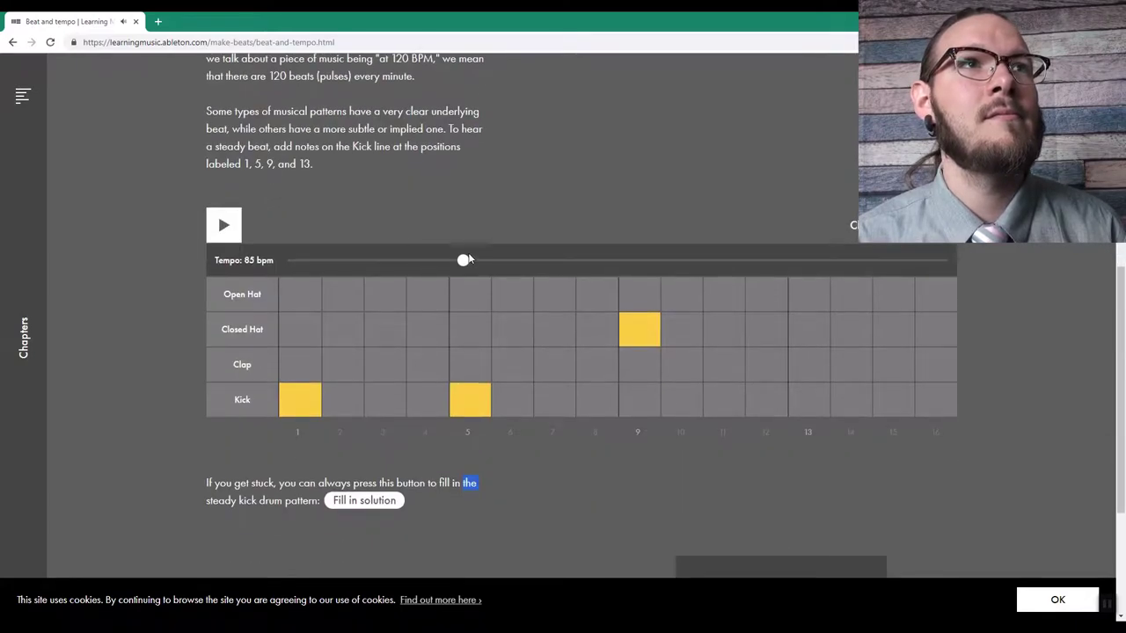
Set the tempo to 118 bpm and replace the Closed Hat note with Kick notes on steps 9 and 13.
{"action": "left_click_drag", "start_coordinate": [465, 260], "coordinate": [565, 260]}
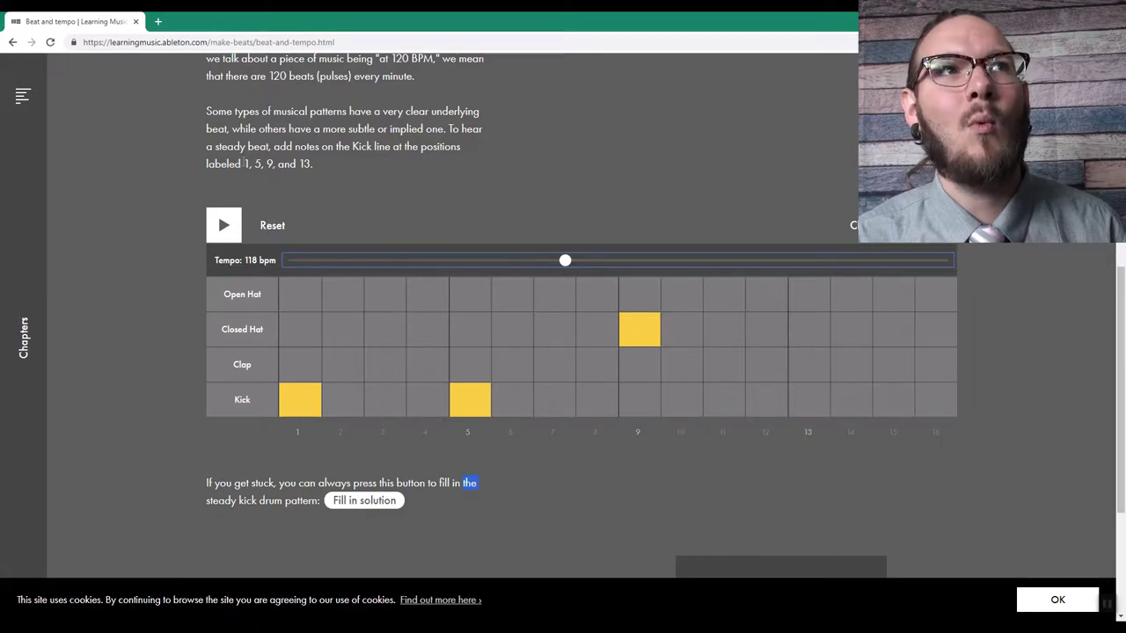
{"action": "left_click", "coordinate": [634, 330]}
{"action": "left_click", "coordinate": [649, 401]}
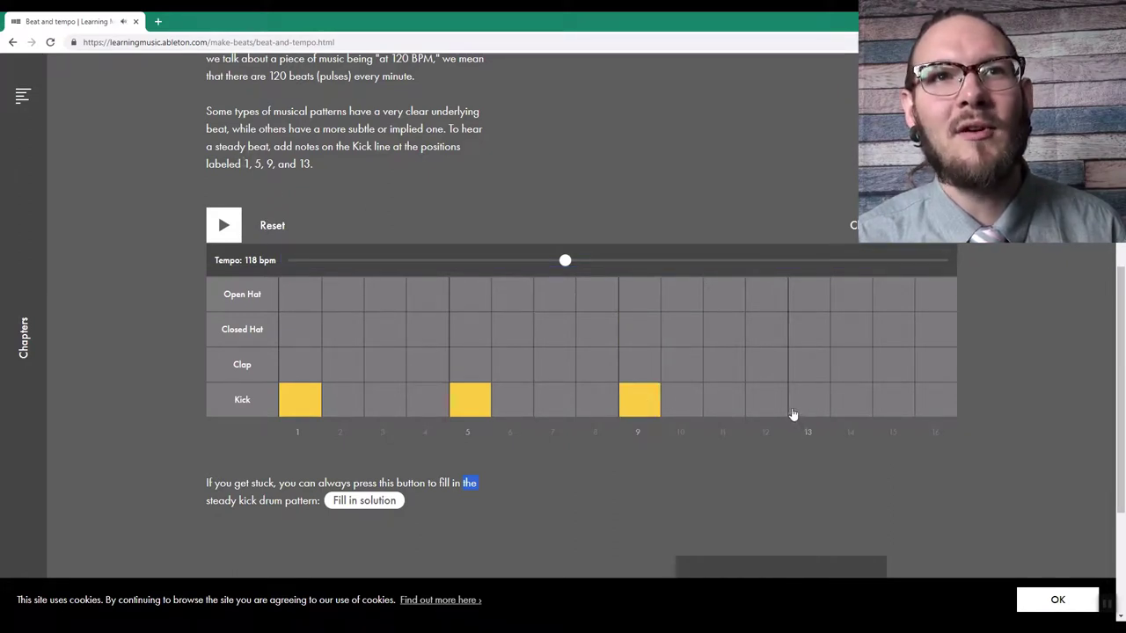
{"action": "left_click", "coordinate": [804, 402]}
Read the explanation below the finished Kick pattern and continue to the Tempo and genre lesson.
{"action": "scroll", "coordinate": [700, 441], "scroll_direction": "down", "scroll_amount": 3}
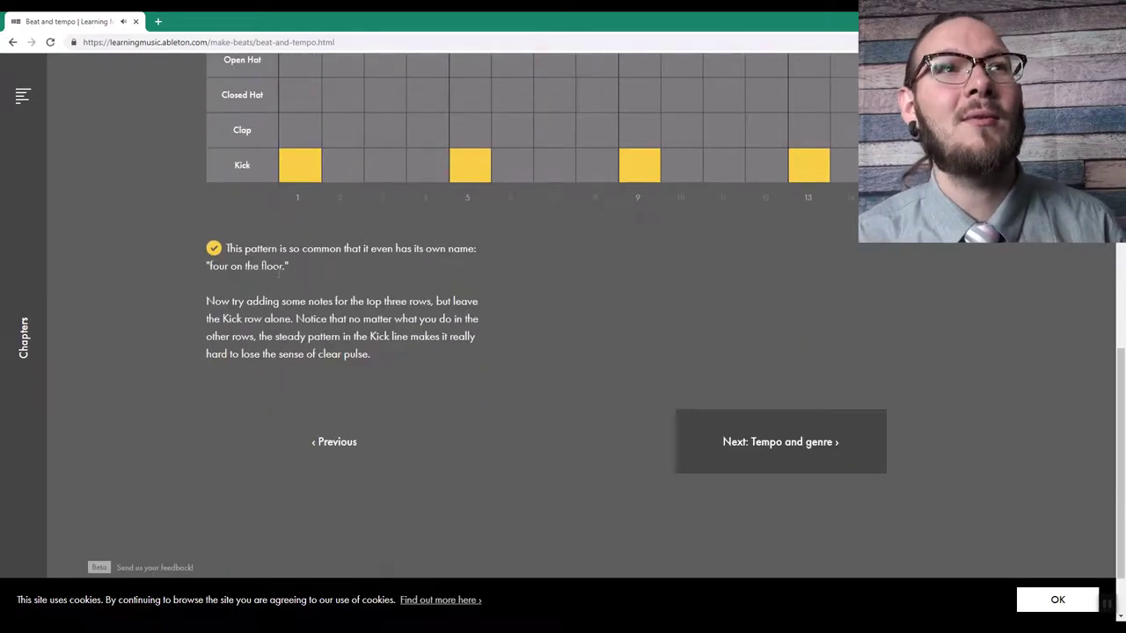
{"action": "left_click_drag", "start_coordinate": [374, 353], "coordinate": [245, 238]}
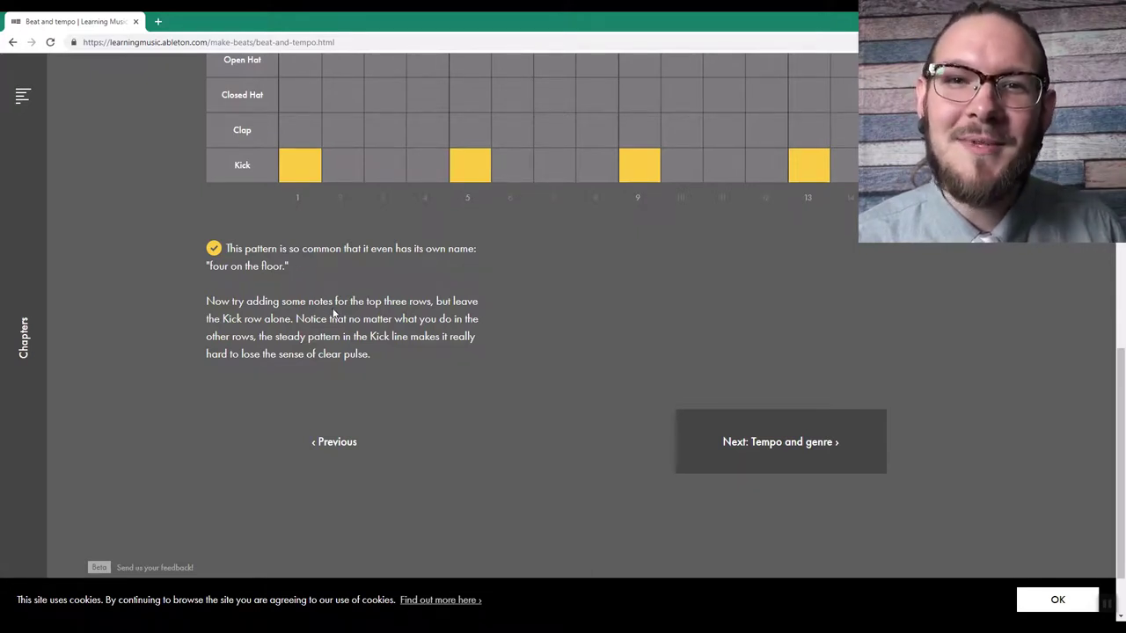
{"action": "left_click", "coordinate": [709, 424]}
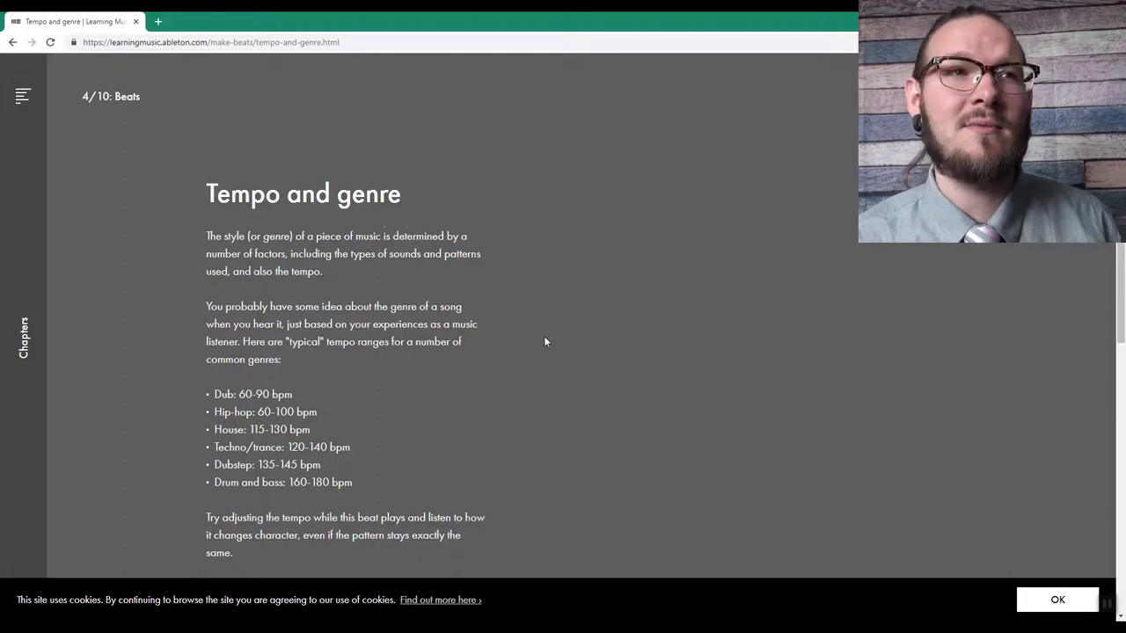
Review the typical tempo ranges by genre, dismiss the tempo hint and play the example beat.
{"action": "scroll", "coordinate": [543, 336], "scroll_direction": "down", "scroll_amount": 1}
{"action": "scroll", "coordinate": [561, 309], "scroll_direction": "down", "scroll_amount": 1}
{"action": "left_click_drag", "start_coordinate": [239, 277], "coordinate": [403, 363]}
{"action": "scroll", "coordinate": [506, 244], "scroll_direction": "down", "scroll_amount": 4}
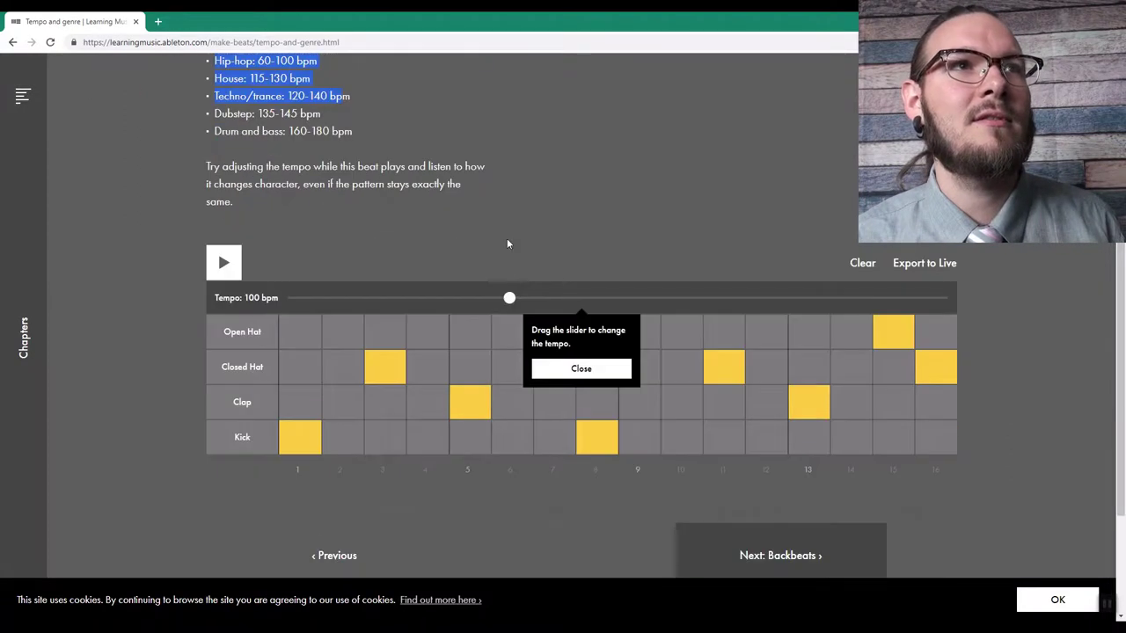
{"action": "scroll", "coordinate": [437, 197], "scroll_direction": "up", "scroll_amount": 2}
{"action": "scroll", "coordinate": [216, 238], "scroll_direction": "down", "scroll_amount": 4}
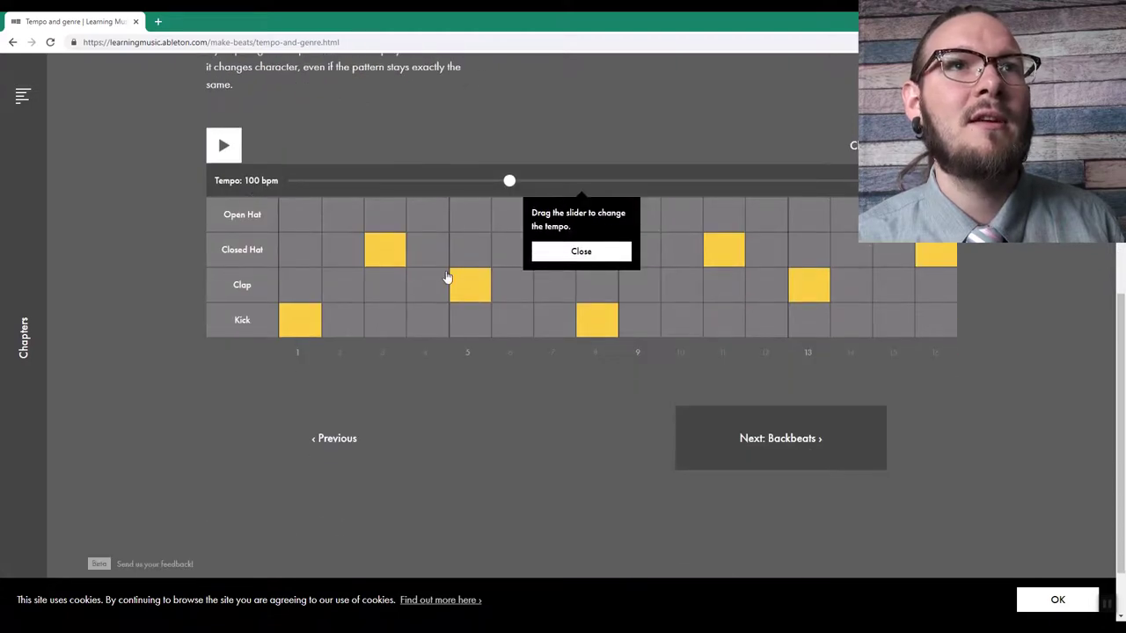
{"action": "left_click", "coordinate": [580, 252]}
{"action": "left_click", "coordinate": [223, 147]}
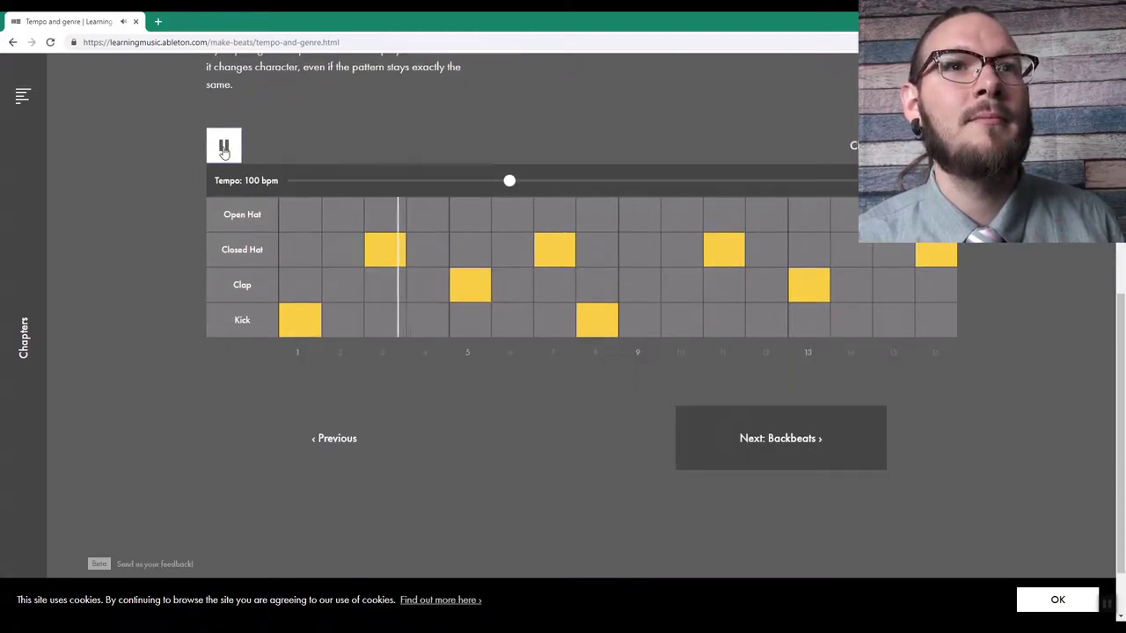
Open the Backbeats lesson and place Kick notes on steps 1, 5, 9 and 13 and Clap notes on steps 5 and 13.
{"action": "left_click", "coordinate": [788, 440]}
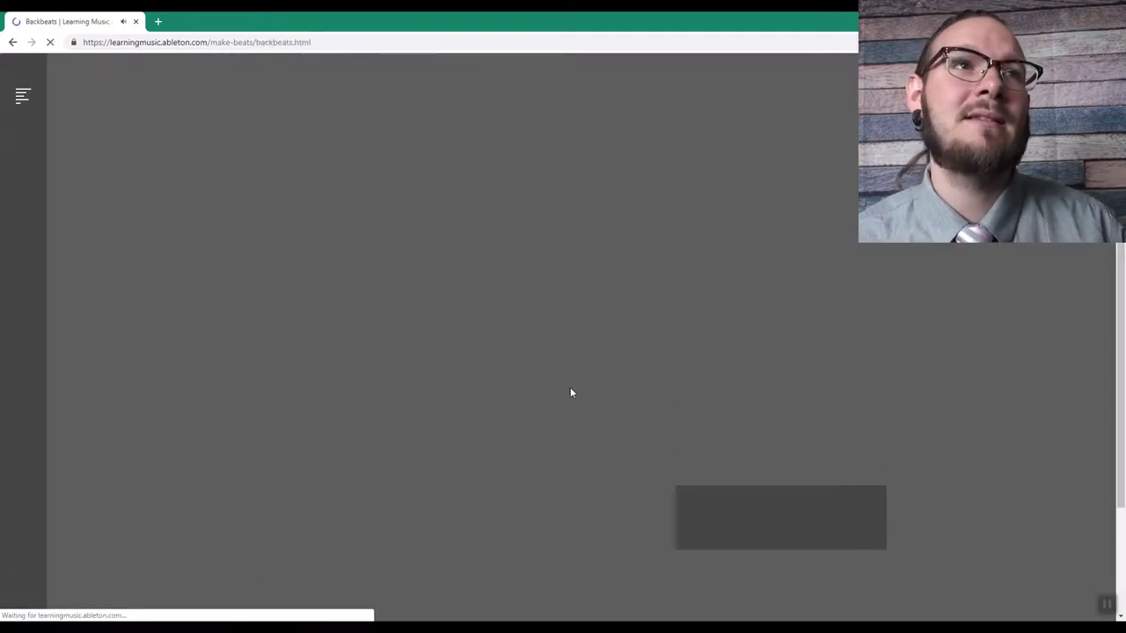
{"action": "left_click", "coordinate": [303, 379]}
{"action": "left_click", "coordinate": [475, 380]}
{"action": "left_click", "coordinate": [655, 381]}
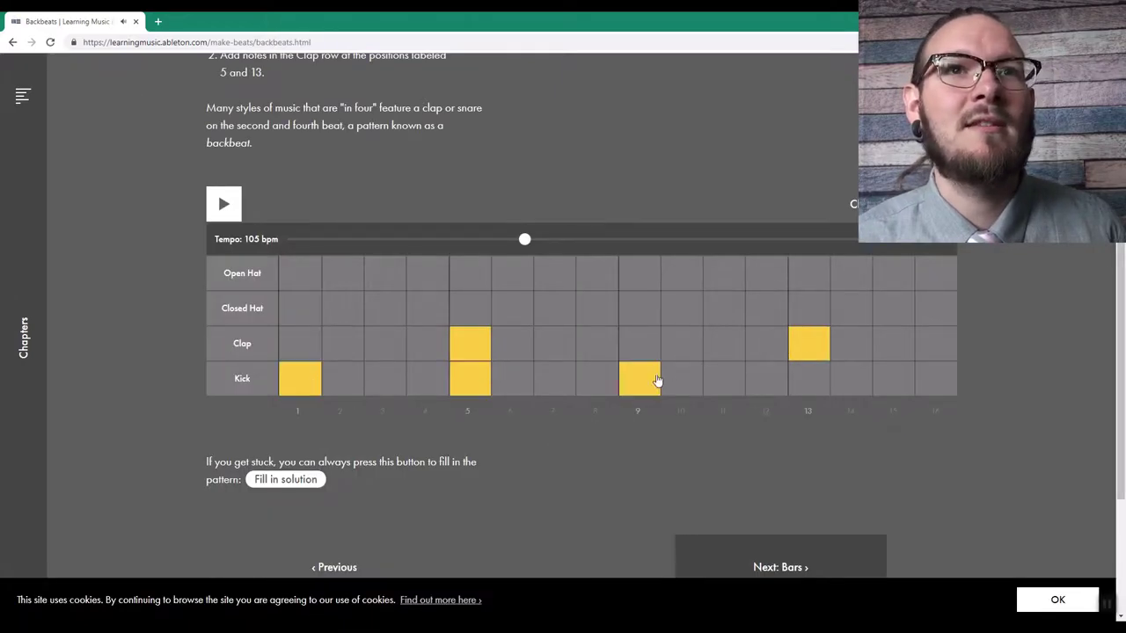
{"action": "left_click", "coordinate": [806, 385]}
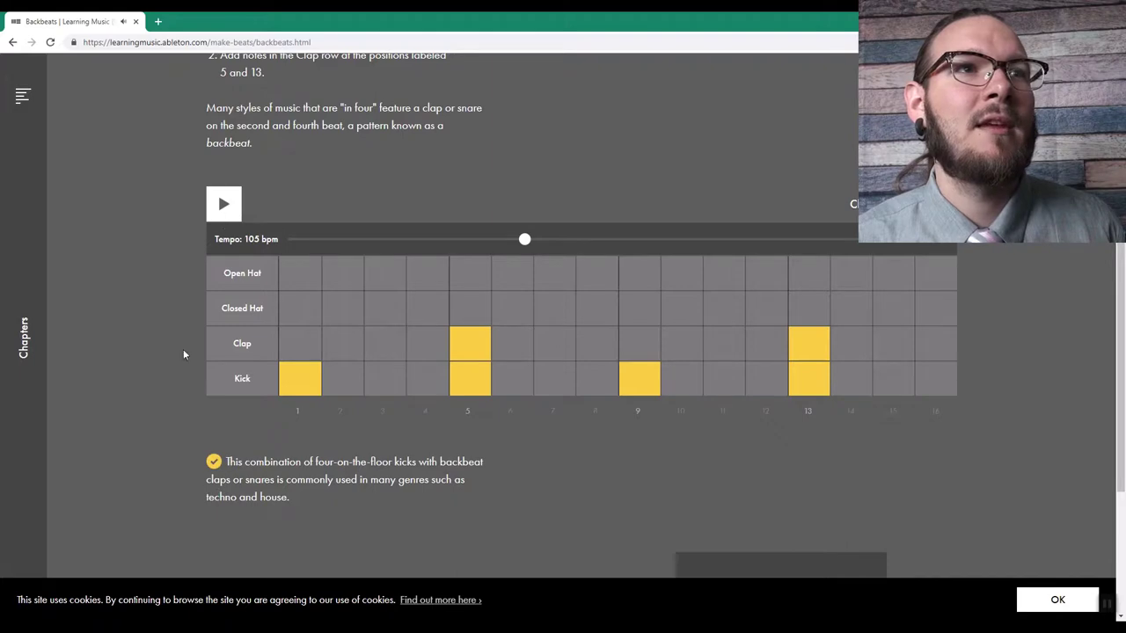
Continue to the Bars lesson and dismiss the hint about focusing on a single bar.
{"action": "scroll", "coordinate": [183, 354], "scroll_direction": "down", "scroll_amount": 5}
{"action": "left_click", "coordinate": [695, 378]}
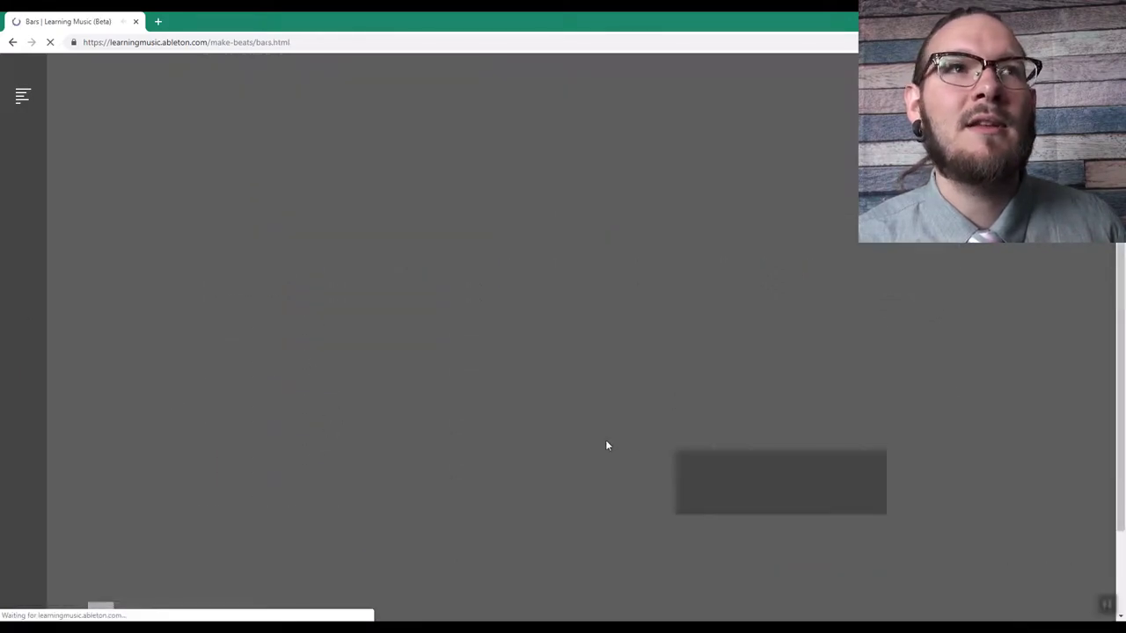
{"action": "scroll", "coordinate": [177, 313], "scroll_direction": "down", "scroll_amount": 1}
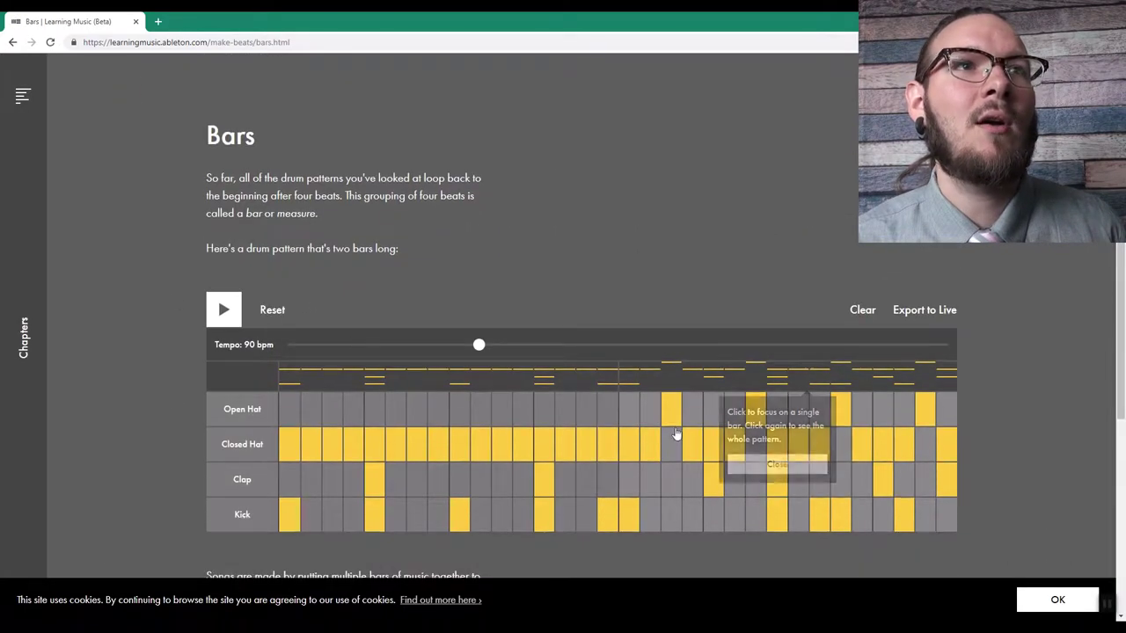
{"action": "left_click", "coordinate": [762, 464]}
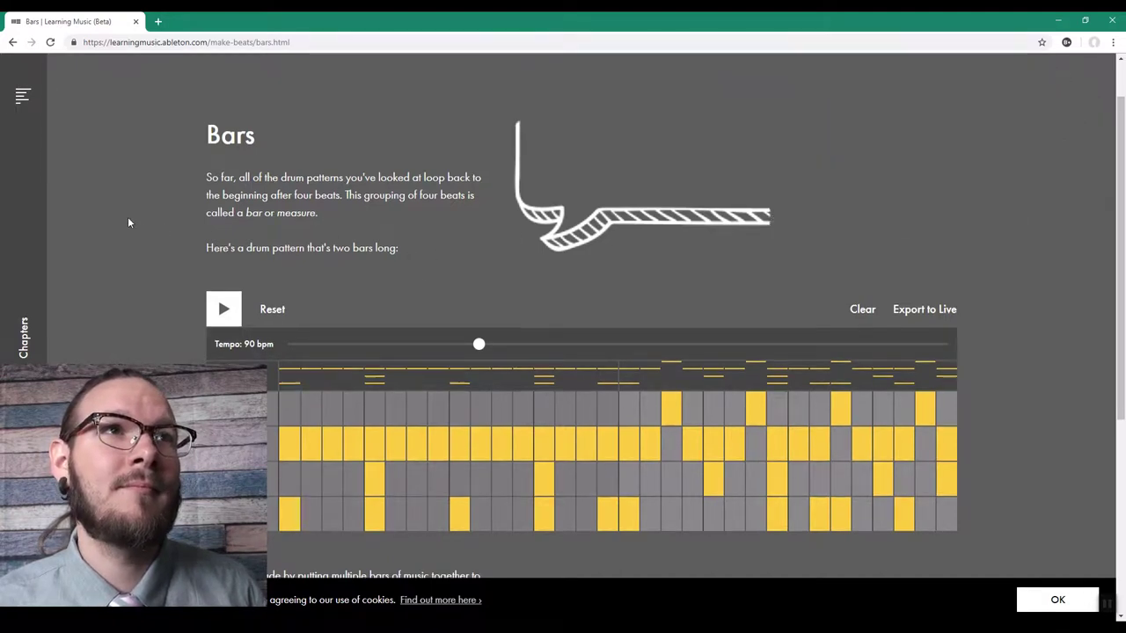
Play the two-bar drum pattern in the Bars lesson.
{"action": "scroll", "coordinate": [128, 221], "scroll_direction": "down", "scroll_amount": 1}
{"action": "left_click", "coordinate": [791, 378]}
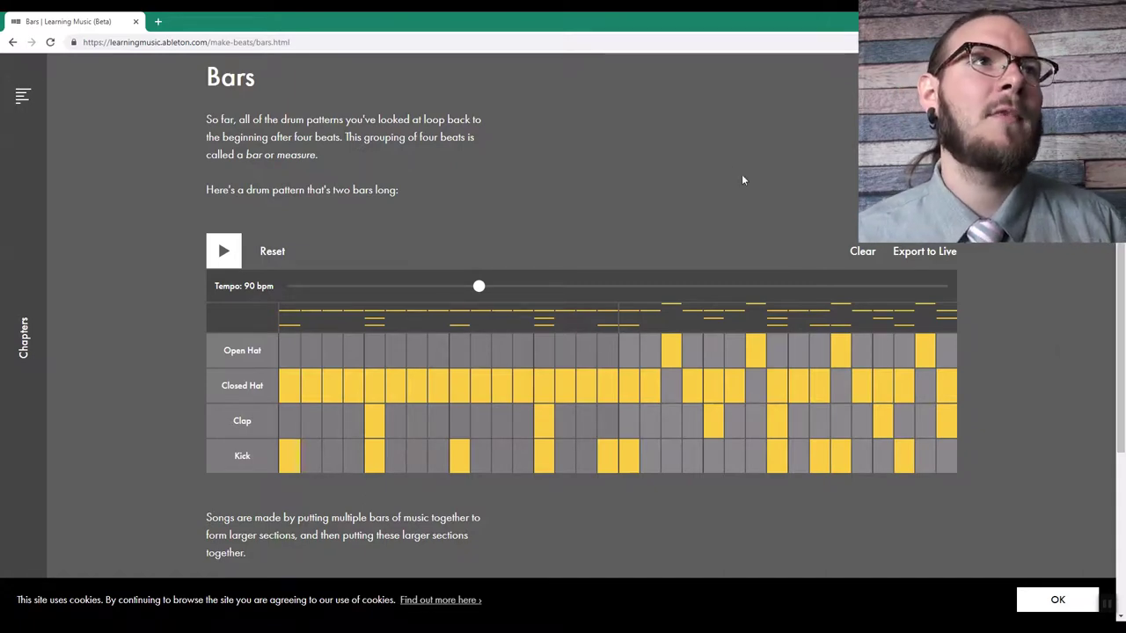
{"action": "left_click", "coordinate": [225, 253]}
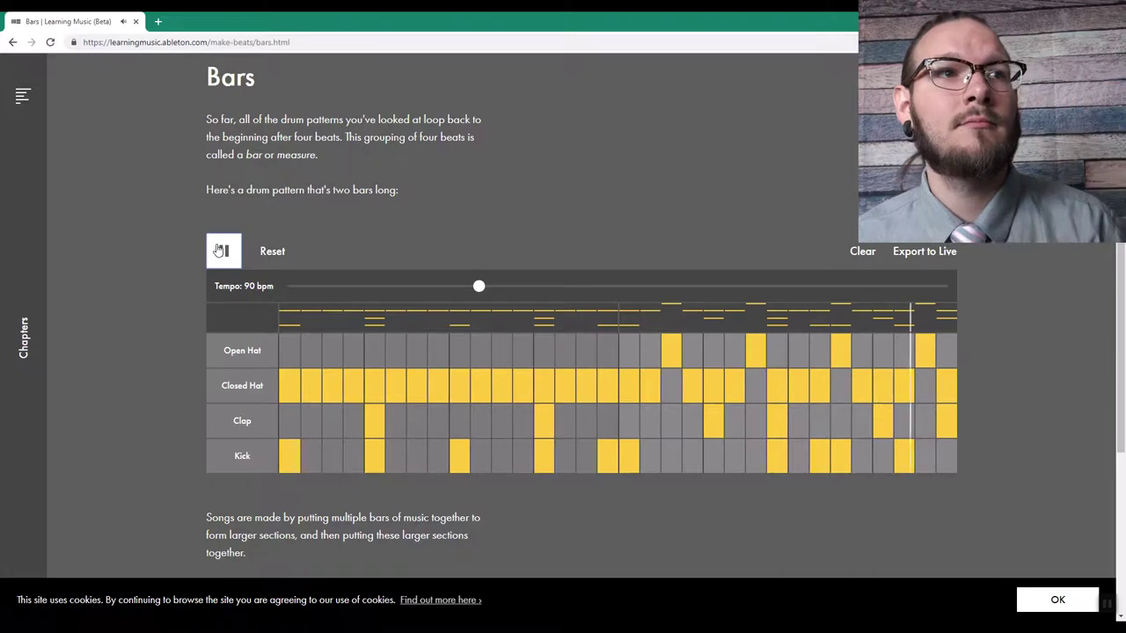
Stop the two-bar drum pattern and continue to the Rock and house lesson.
{"action": "left_click", "coordinate": [218, 251]}
{"action": "scroll", "coordinate": [163, 268], "scroll_direction": "down", "scroll_amount": 3}
{"action": "scroll", "coordinate": [156, 271], "scroll_direction": "up", "scroll_amount": 2}
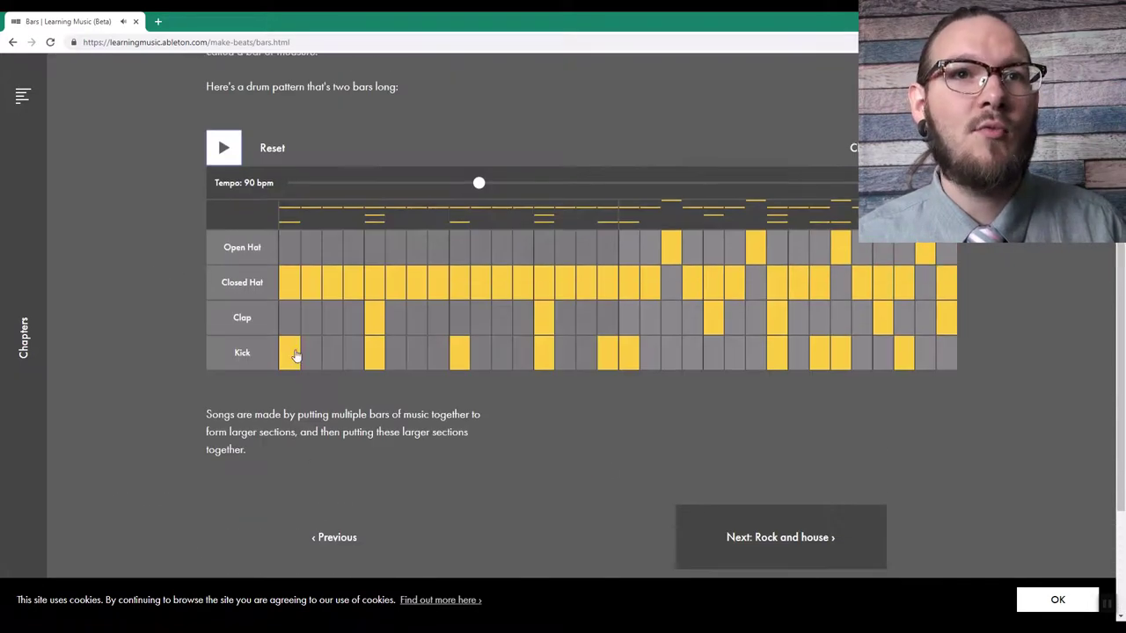
{"action": "left_click", "coordinate": [798, 537]}
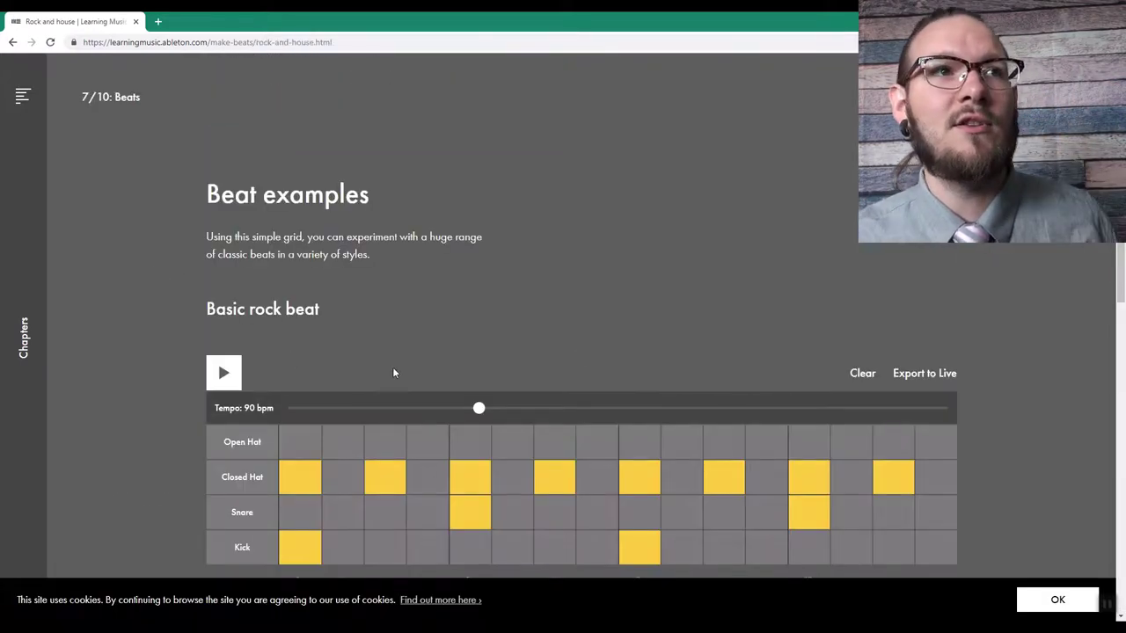
Play the Basic rock beat and add Snare notes on steps 8 and 10.
{"action": "scroll", "coordinate": [132, 345], "scroll_direction": "down", "scroll_amount": 2}
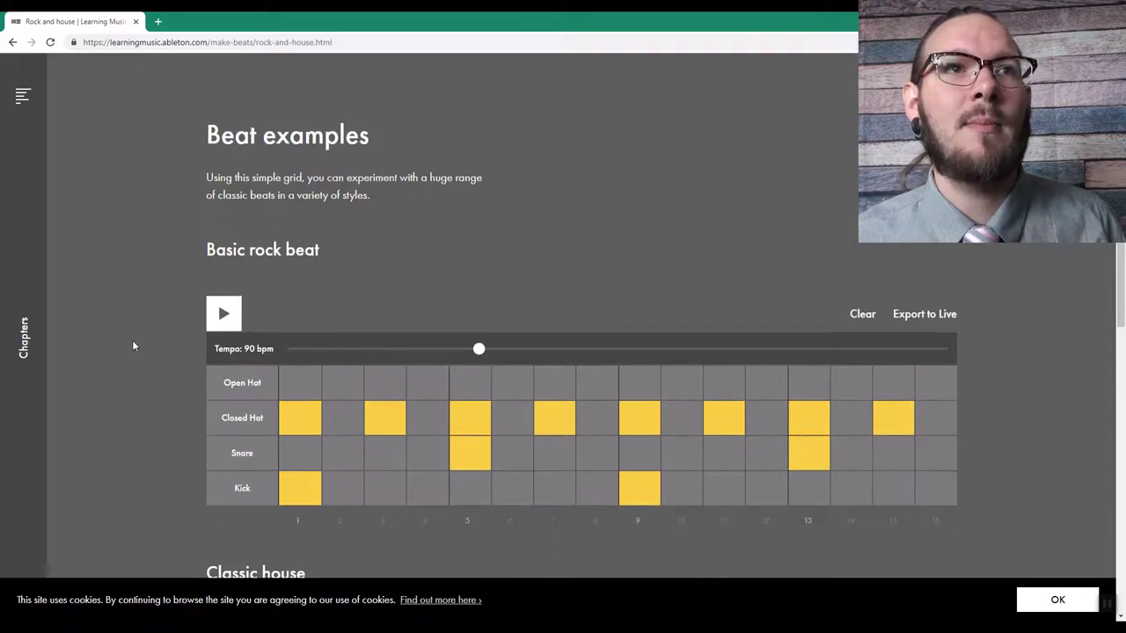
{"action": "left_click", "coordinate": [223, 199]}
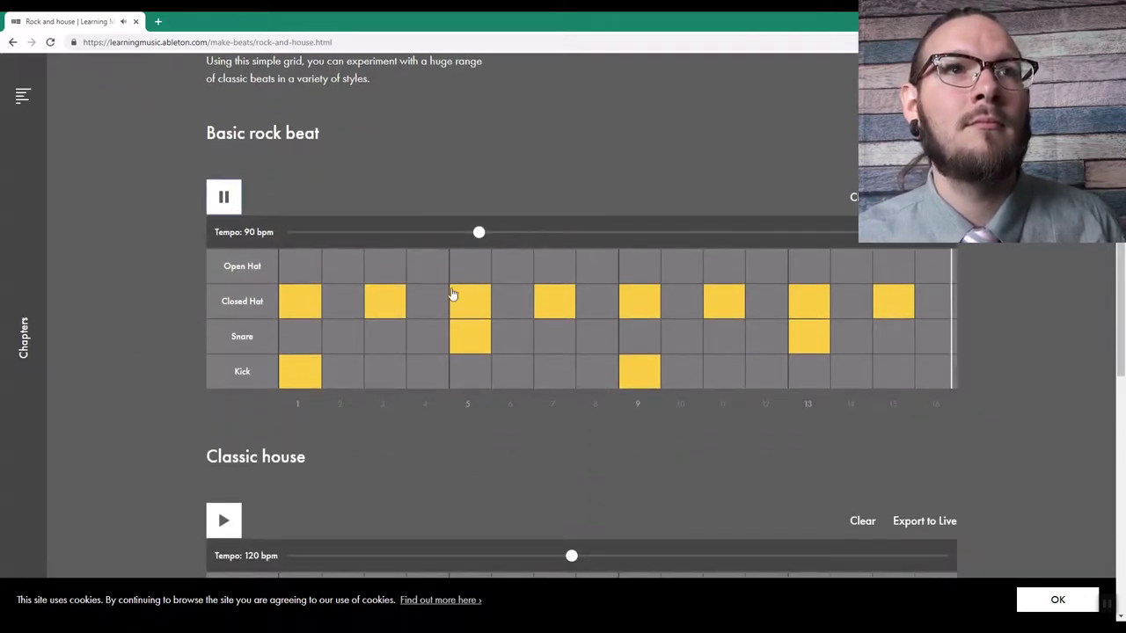
{"action": "left_click", "coordinate": [597, 311]}
{"action": "left_click", "coordinate": [599, 313]}
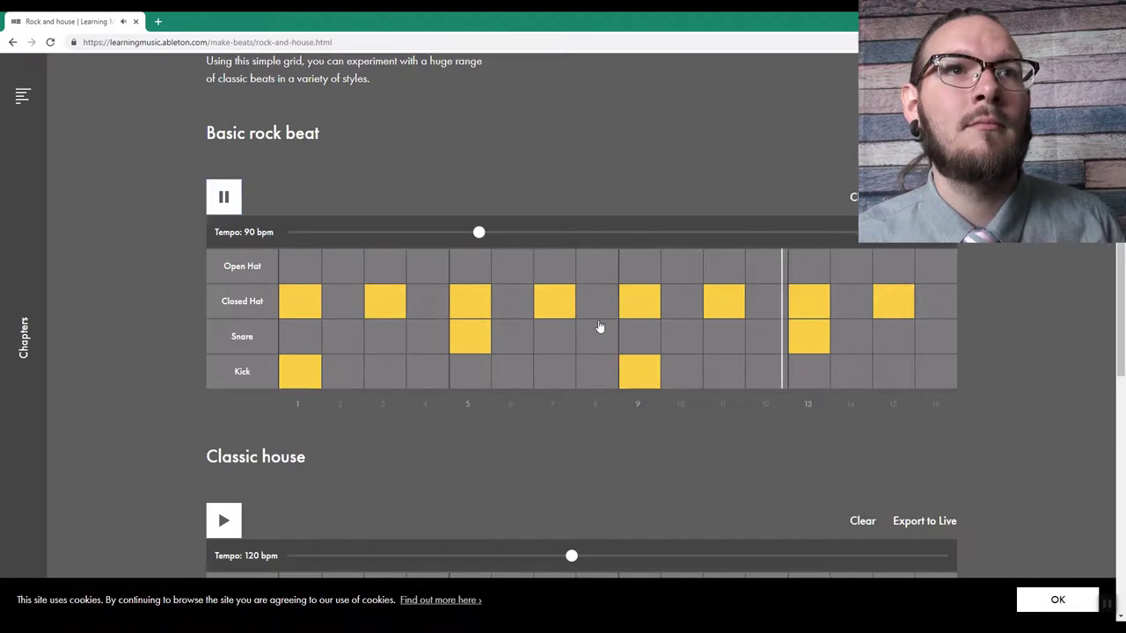
{"action": "left_click", "coordinate": [598, 334]}
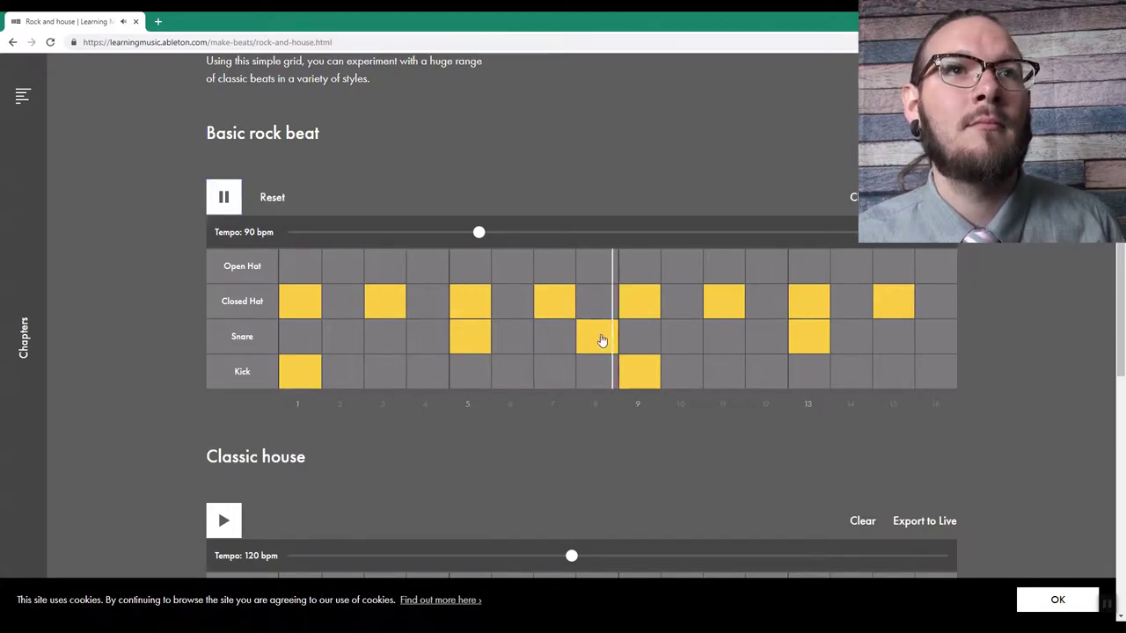
{"action": "left_click", "coordinate": [691, 340]}
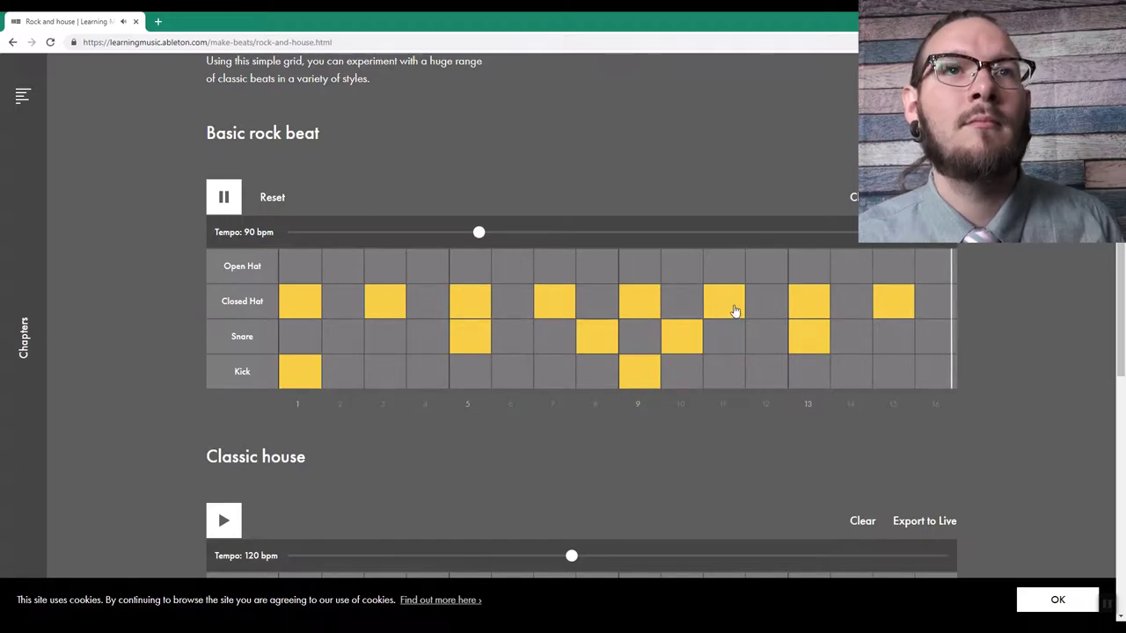
Add a Kick note on step 12, and switch the Closed Hat on step 11 and the Snare on step 10 off and back on.
{"action": "left_click", "coordinate": [732, 310]}
{"action": "left_click", "coordinate": [729, 369]}
{"action": "left_click", "coordinate": [736, 372]}
{"action": "left_click", "coordinate": [760, 374]}
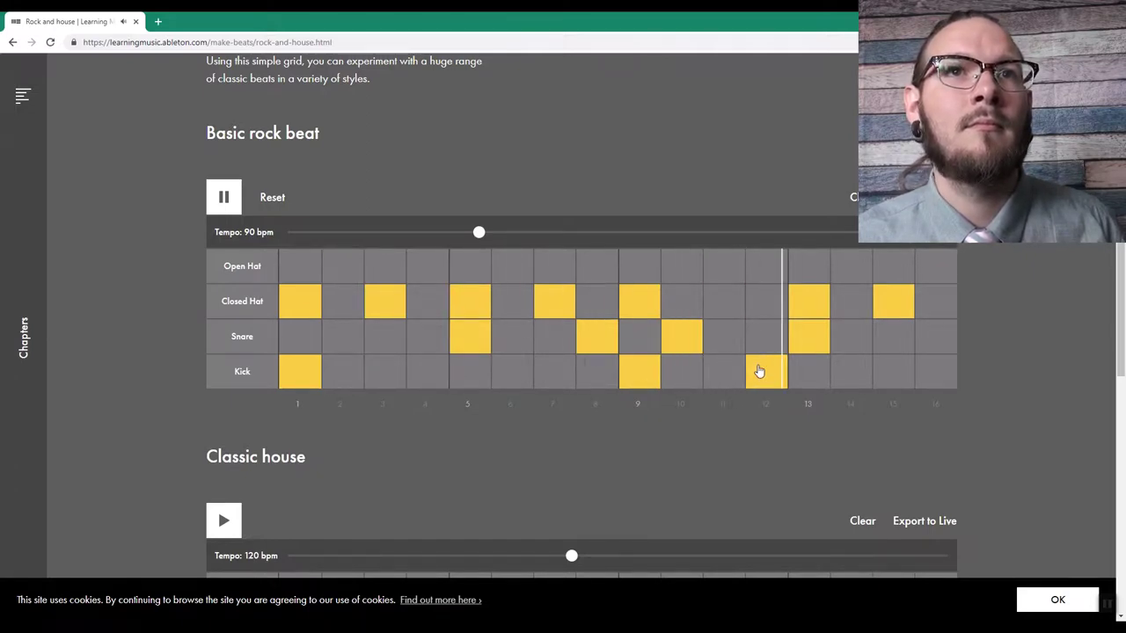
{"action": "left_click", "coordinate": [734, 307]}
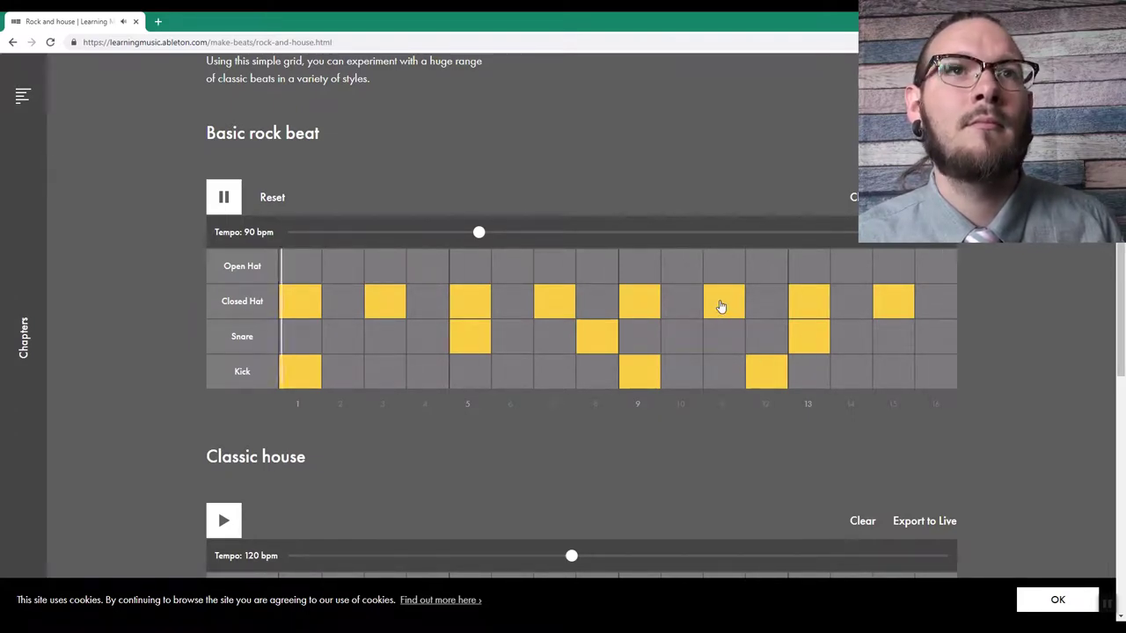
{"action": "left_click", "coordinate": [696, 335]}
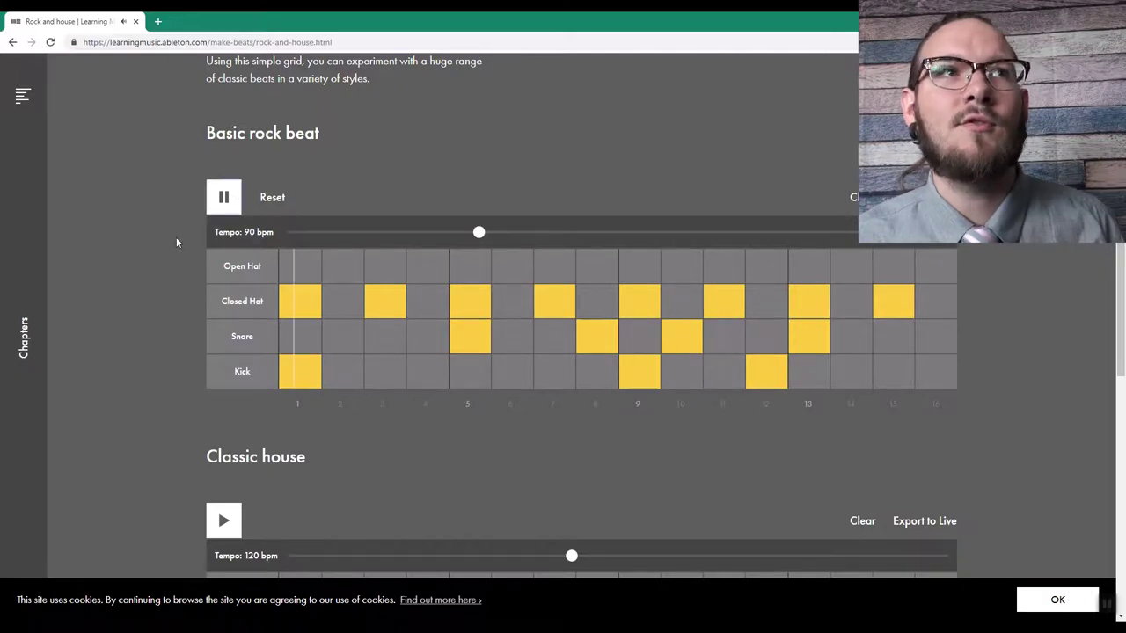
Stop the playback and compare the Classic house pattern with the Basic rock beat.
{"action": "key", "text": "space"}
{"action": "scroll", "coordinate": [146, 227], "scroll_direction": "down", "scroll_amount": 4}
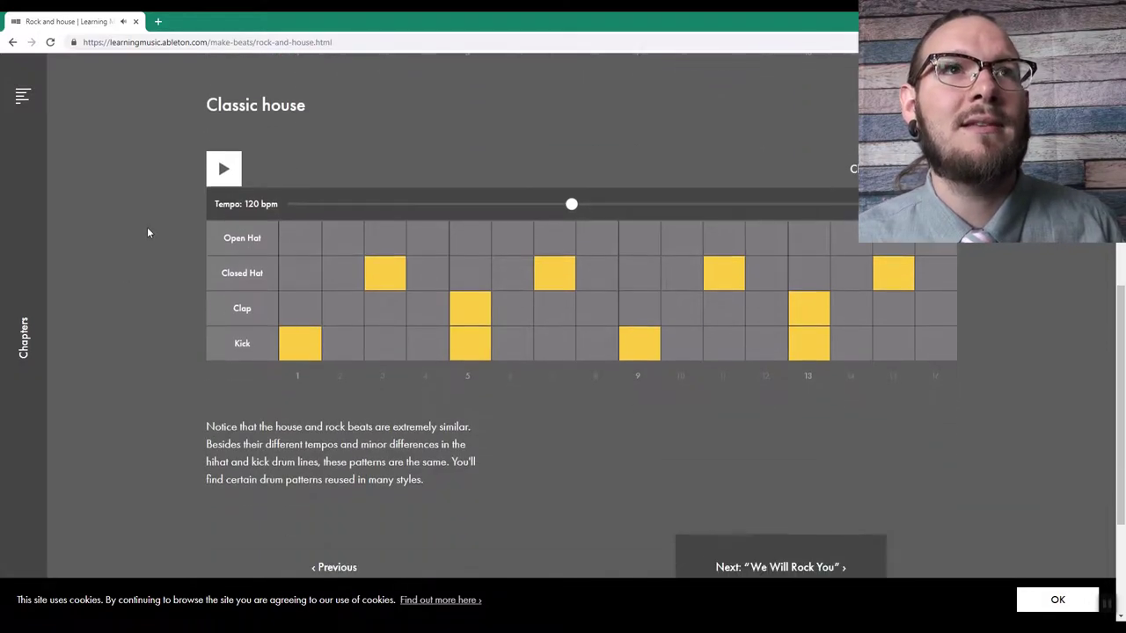
{"action": "scroll", "coordinate": [141, 228], "scroll_direction": "down", "scroll_amount": 2}
{"action": "scroll", "coordinate": [522, 343], "scroll_direction": "up", "scroll_amount": 3}
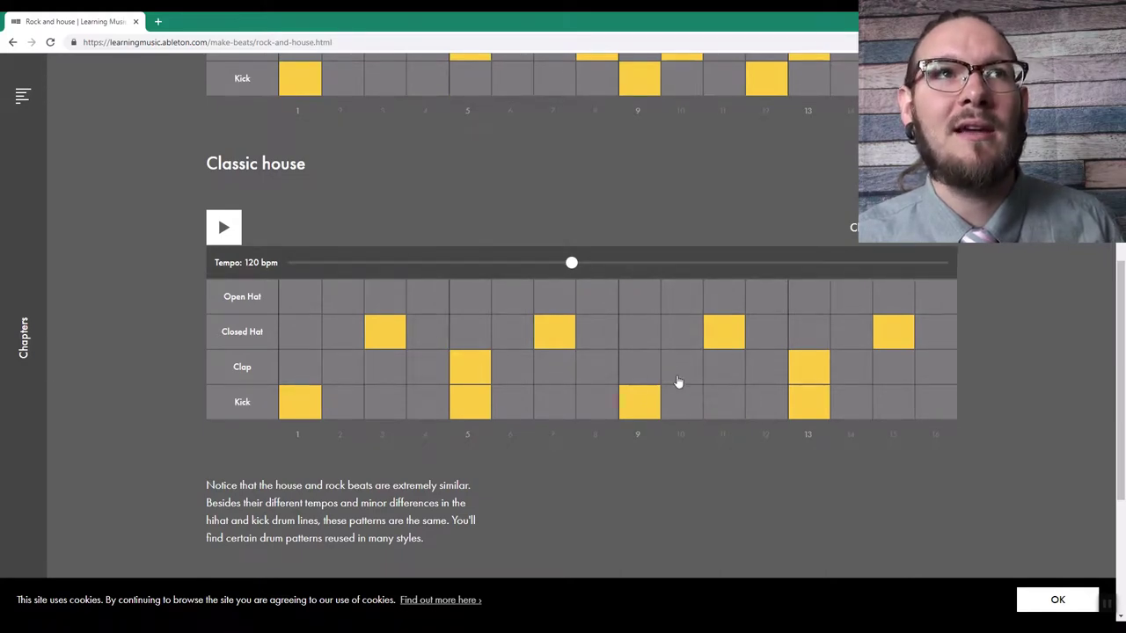
{"action": "scroll", "coordinate": [726, 377], "scroll_direction": "up", "scroll_amount": 4}
{"action": "scroll", "coordinate": [565, 395], "scroll_direction": "down", "scroll_amount": 3}
{"action": "scroll", "coordinate": [603, 234], "scroll_direction": "up", "scroll_amount": 2}
{"action": "scroll", "coordinate": [602, 235], "scroll_direction": "down", "scroll_amount": 2}
{"action": "scroll", "coordinate": [632, 328], "scroll_direction": "up", "scroll_amount": 2}
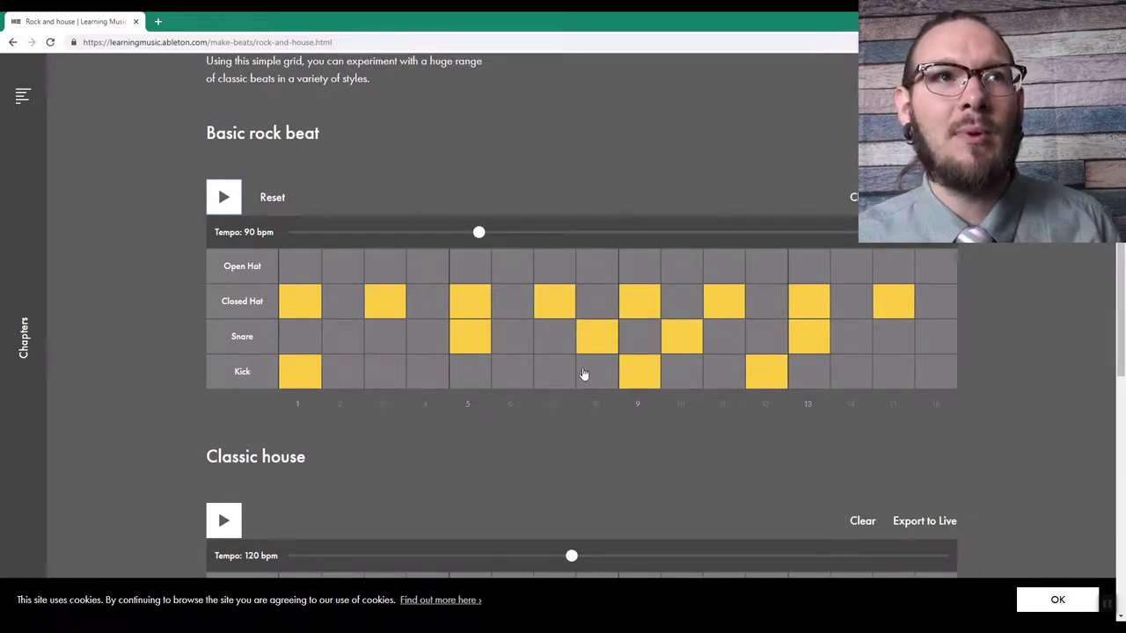
Clear the Basic rock beat grid and play a new 160 bpm pattern with Kick on steps 1 and 7 and Snare on steps 5 and 9.
{"action": "left_click", "coordinate": [853, 197]}
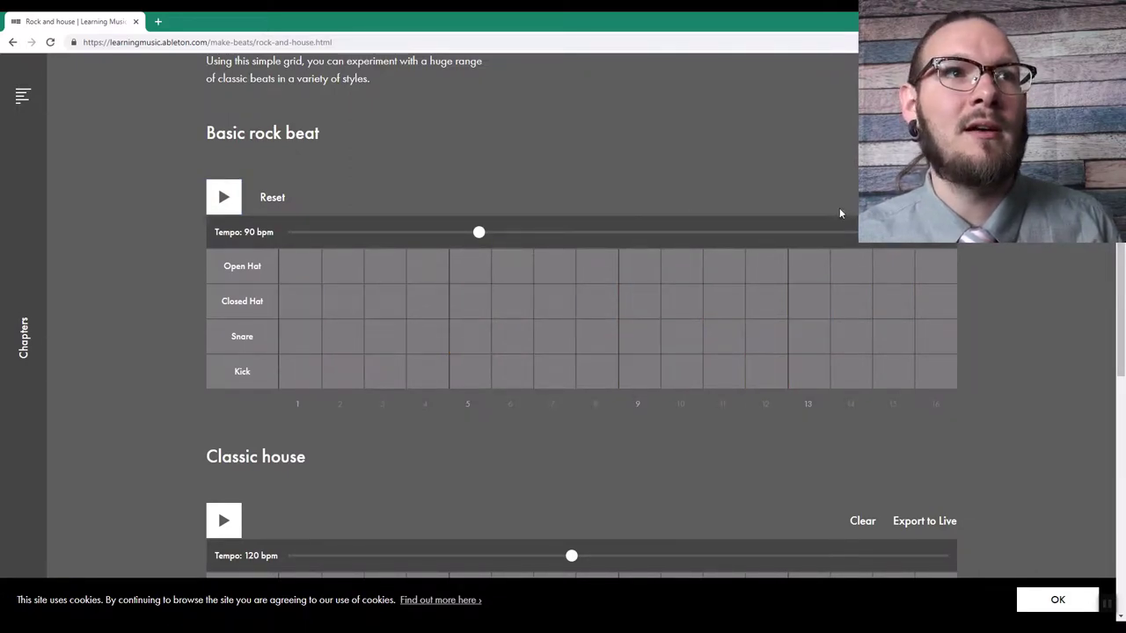
{"action": "left_click", "coordinate": [303, 372]}
{"action": "left_click", "coordinate": [563, 378]}
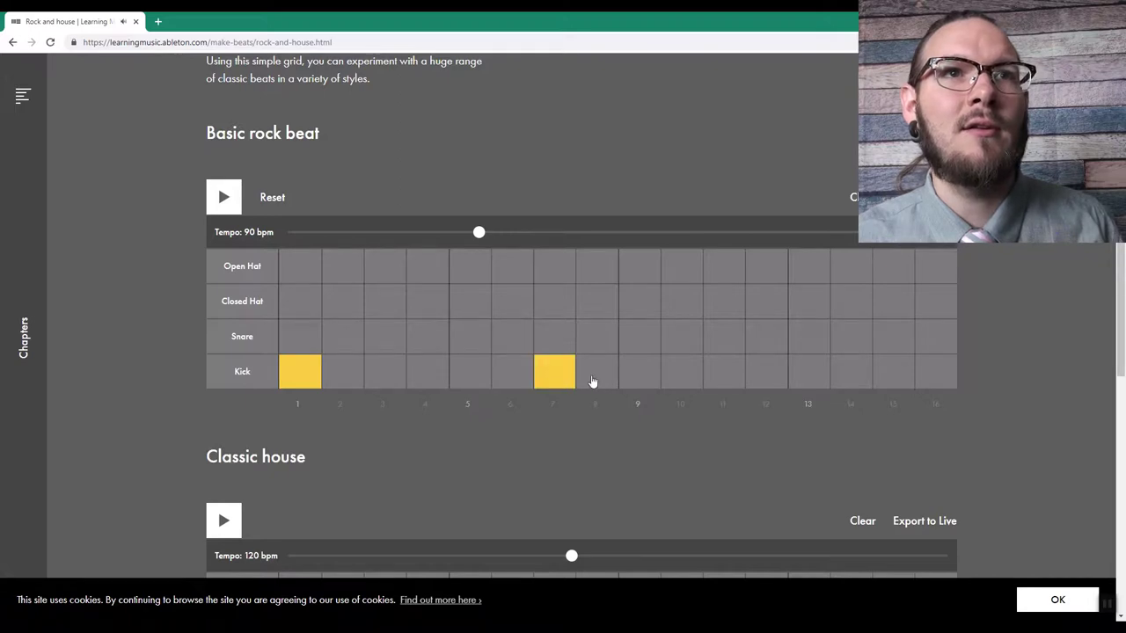
{"action": "left_click", "coordinate": [814, 374]}
{"action": "left_click", "coordinate": [629, 330]}
{"action": "left_click", "coordinate": [475, 336]}
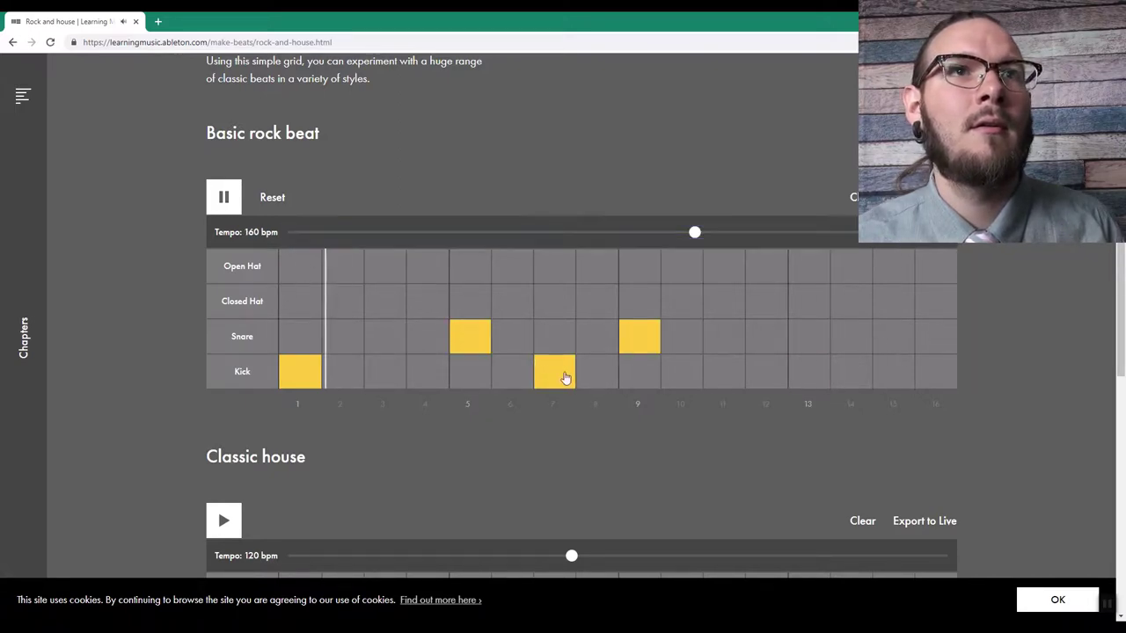
Move the second Kick note to step 11 and the second Snare note to step 13.
{"action": "left_click", "coordinate": [565, 379]}
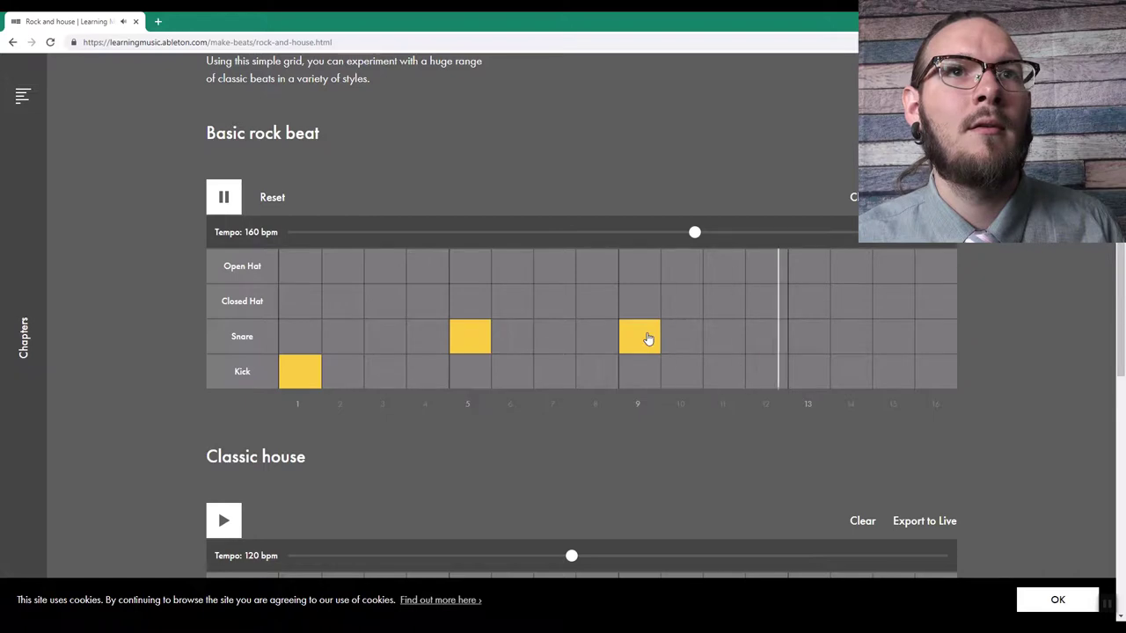
{"action": "left_click", "coordinate": [646, 337]}
{"action": "left_click", "coordinate": [732, 372]}
{"action": "left_click", "coordinate": [800, 348]}
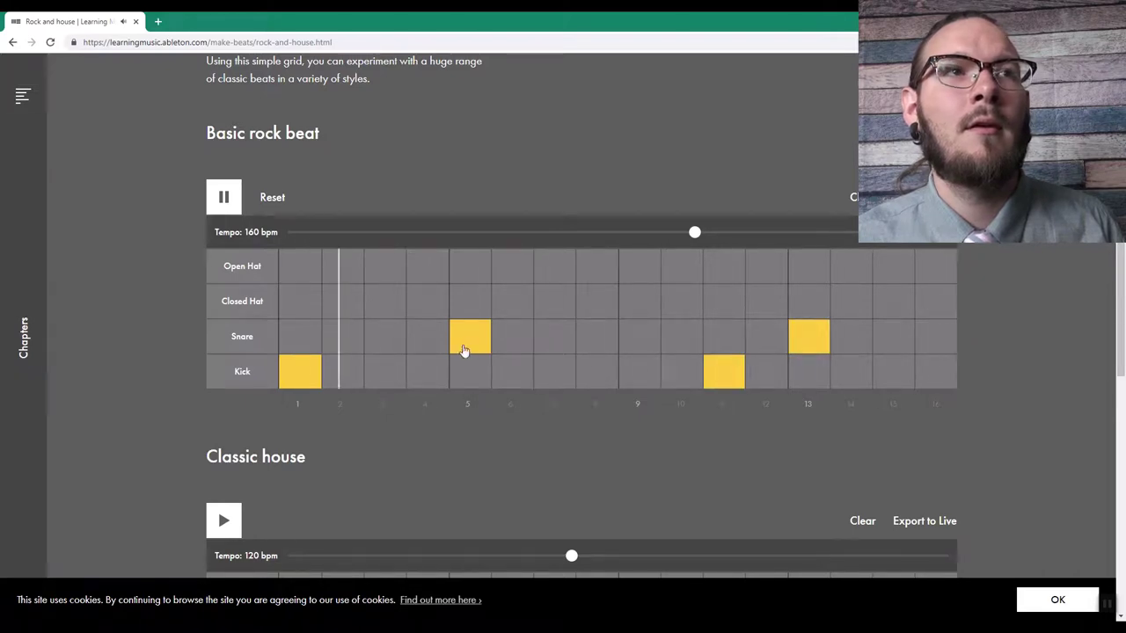
Place Closed Hat notes on steps 1, 3, 5 and 7 of the Basic rock beat grid.
{"action": "left_click", "coordinate": [352, 303]}
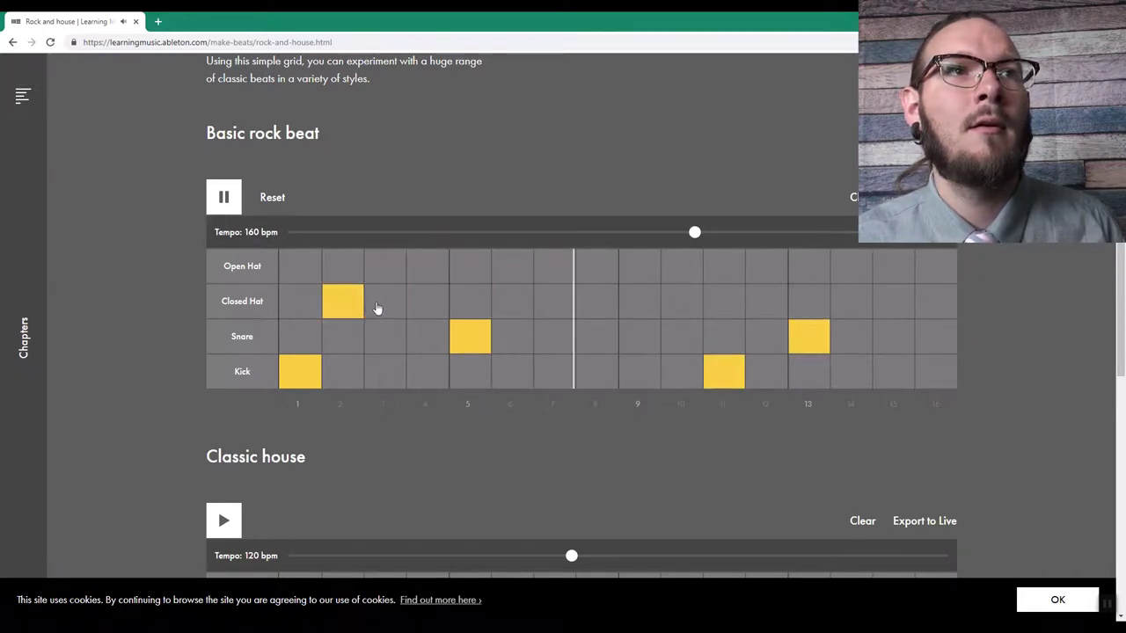
{"action": "left_click", "coordinate": [303, 305]}
{"action": "left_click", "coordinate": [387, 306]}
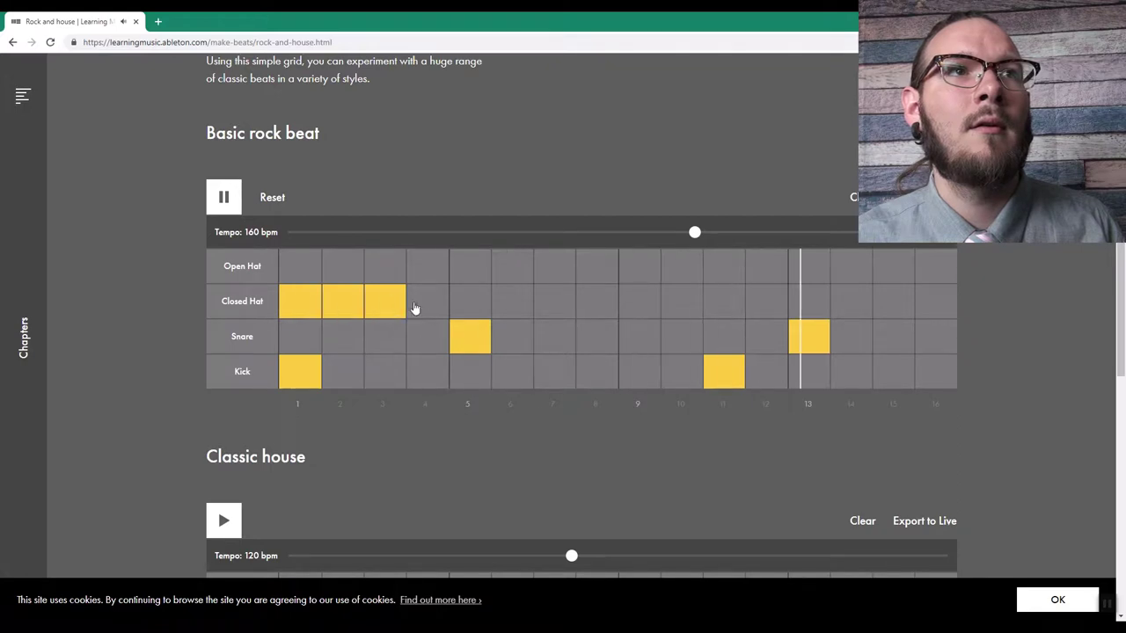
{"action": "left_click", "coordinate": [428, 306]}
{"action": "left_click", "coordinate": [475, 308]}
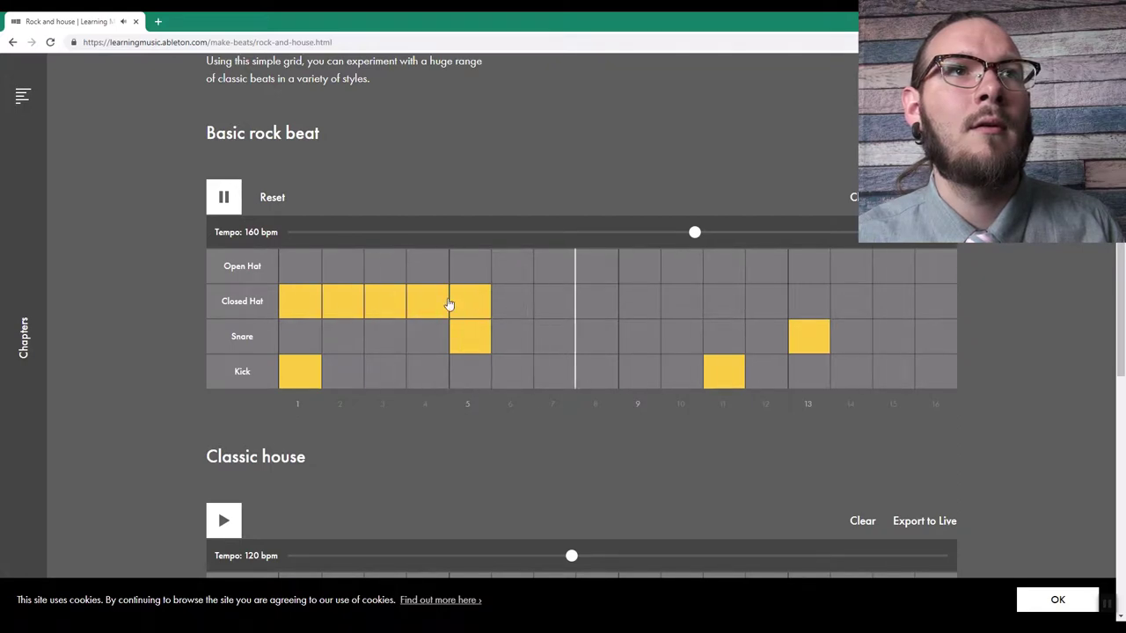
{"action": "left_click", "coordinate": [342, 304]}
{"action": "left_click", "coordinate": [427, 303]}
{"action": "left_click", "coordinate": [554, 304]}
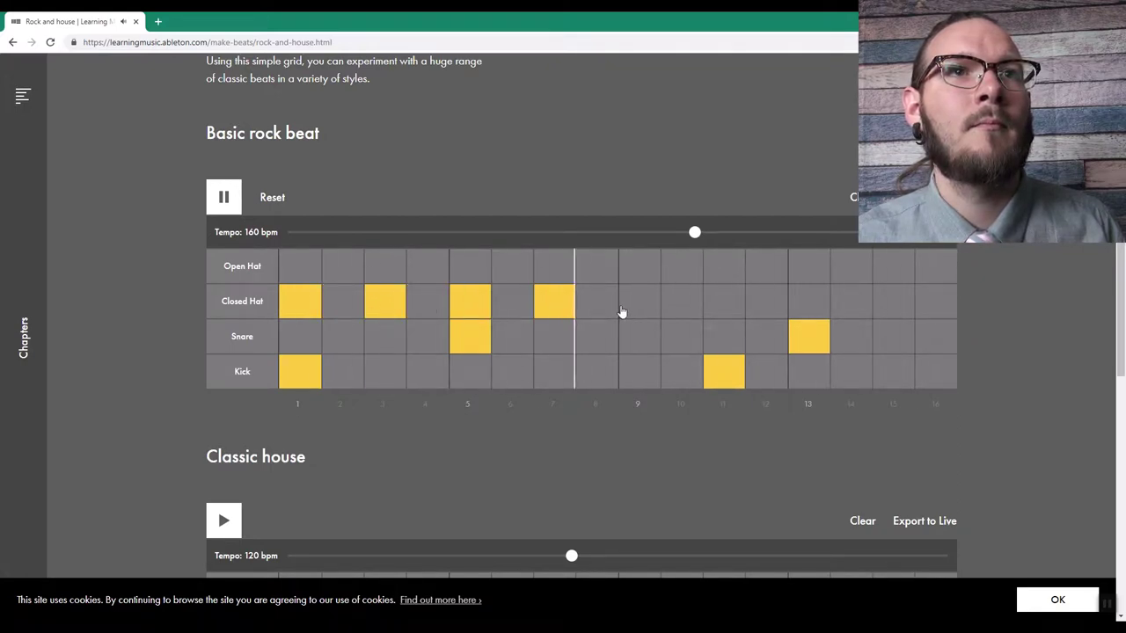
Add Closed Hat notes on steps 9, 10, 11, 13 and 15, and stop the playback.
{"action": "left_click", "coordinate": [640, 303]}
{"action": "left_click", "coordinate": [730, 306]}
{"action": "left_click", "coordinate": [804, 307]}
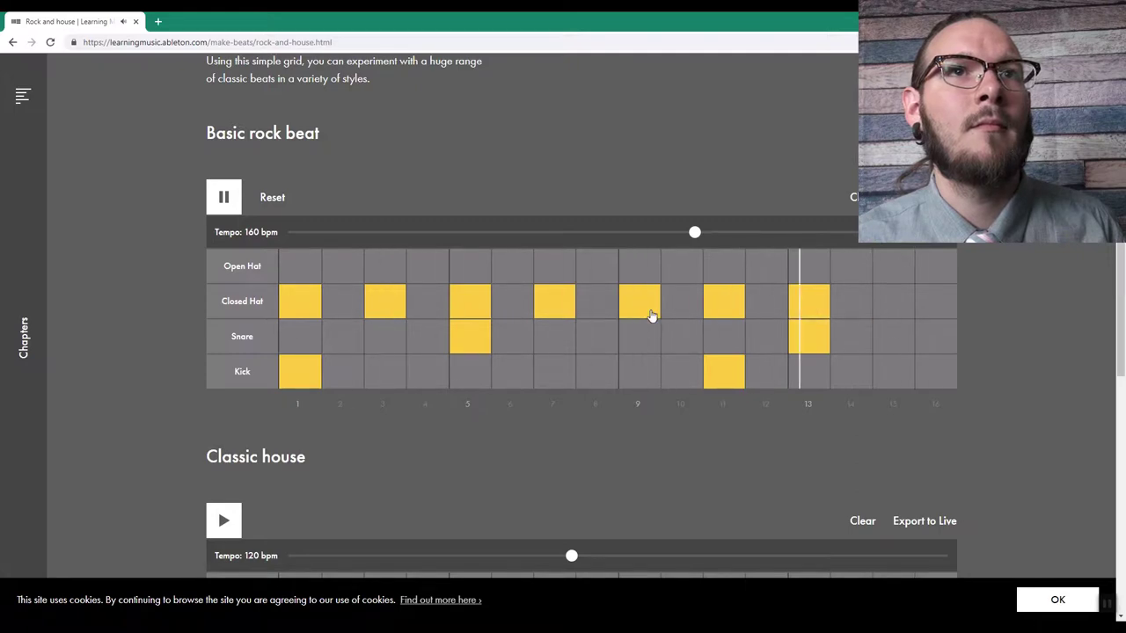
{"action": "left_click", "coordinate": [680, 308]}
{"action": "left_click", "coordinate": [862, 307]}
{"action": "left_click", "coordinate": [866, 310]}
{"action": "left_click", "coordinate": [893, 304]}
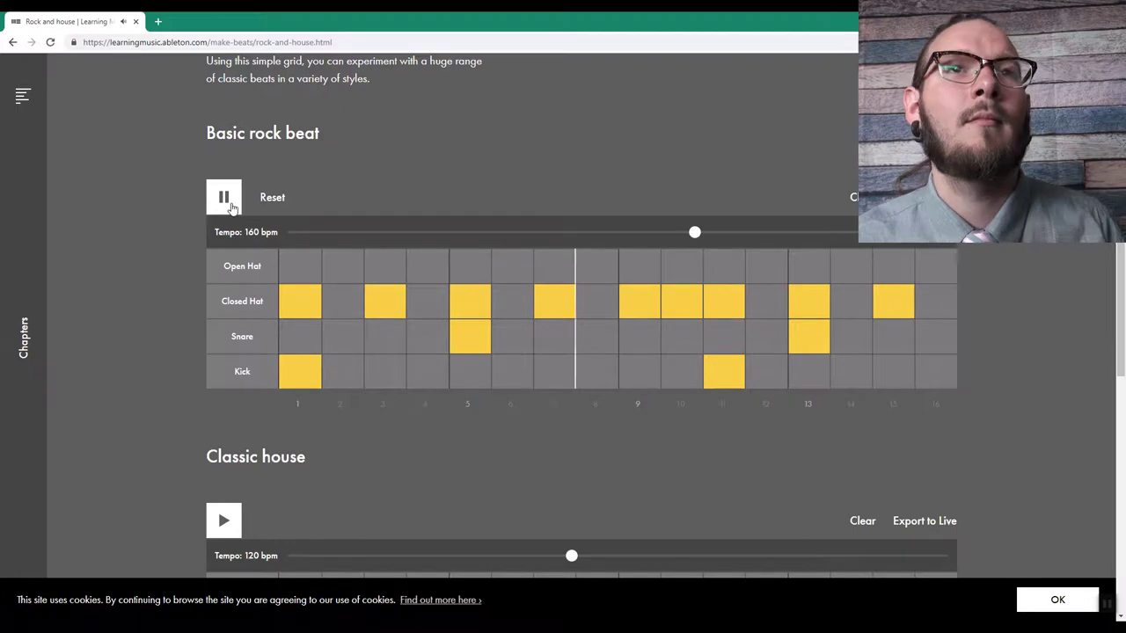
{"action": "left_click", "coordinate": [227, 202]}
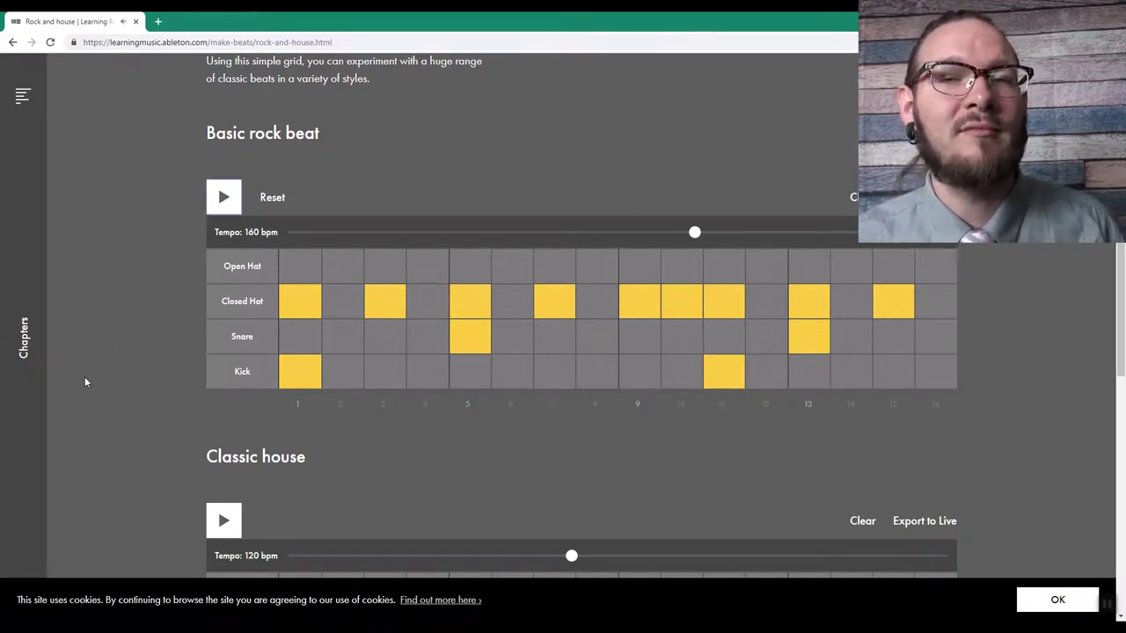
Continue to the "We Will Rock You" lesson.
{"action": "scroll", "coordinate": [377, 337], "scroll_direction": "down", "scroll_amount": 1}
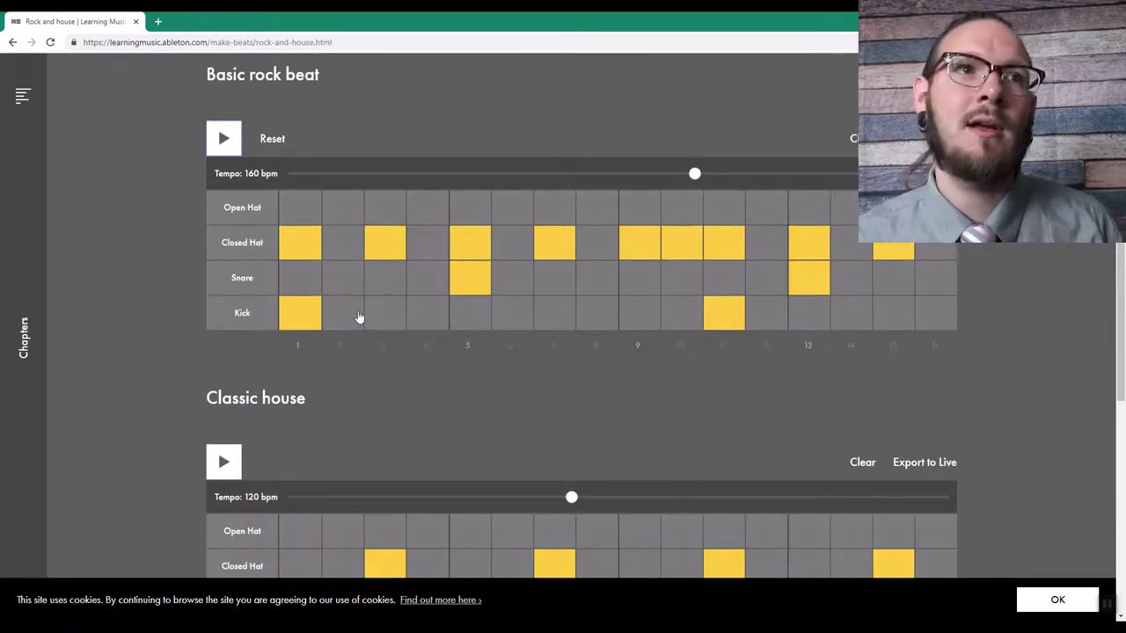
{"action": "scroll", "coordinate": [489, 380], "scroll_direction": "down", "scroll_amount": 4}
{"action": "scroll", "coordinate": [481, 436], "scroll_direction": "down", "scroll_amount": 4}
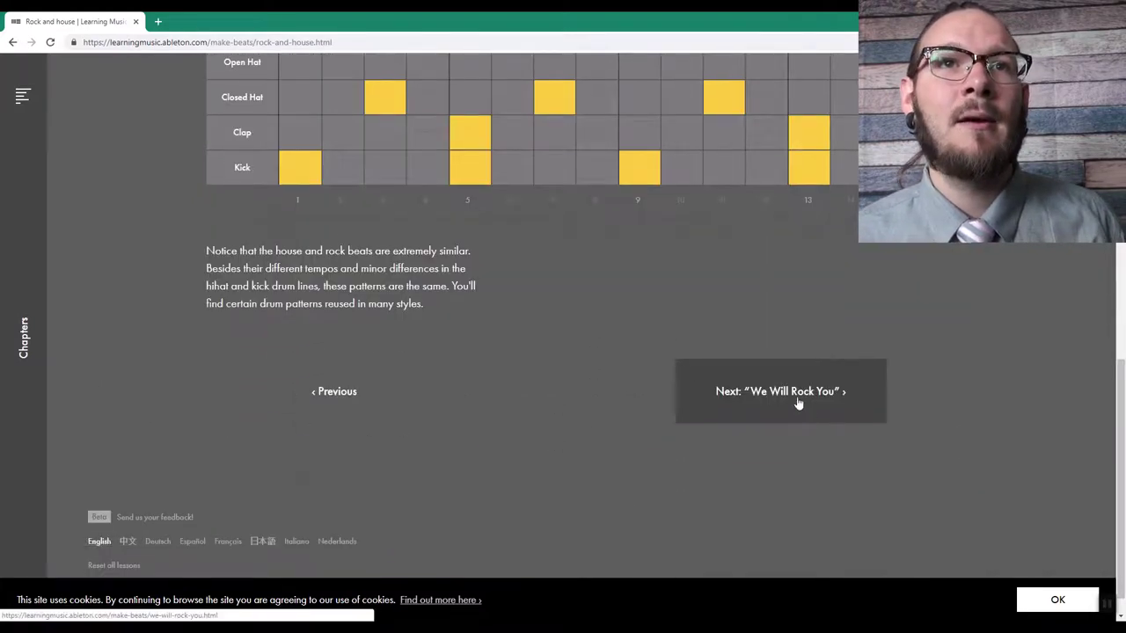
{"action": "left_click", "coordinate": [798, 403]}
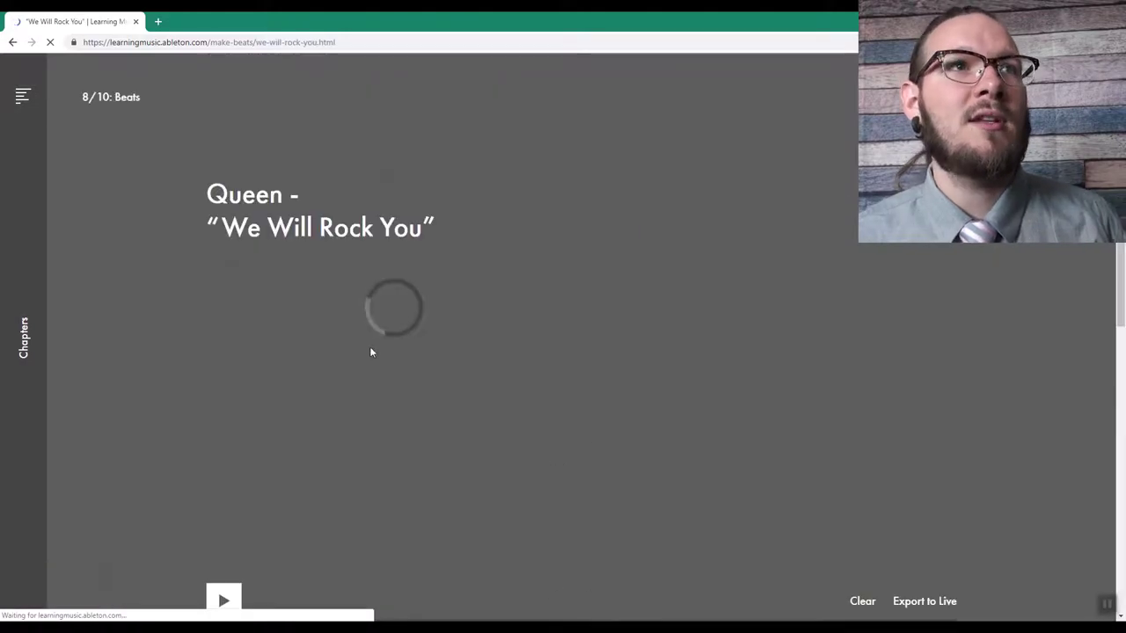
Look through the "We Will Rock You" video and beat grid, and continue to the "Single Ladies" lesson.
{"action": "scroll", "coordinate": [528, 334], "scroll_direction": "down", "scroll_amount": 3}
{"action": "scroll", "coordinate": [455, 317], "scroll_direction": "up", "scroll_amount": 1}
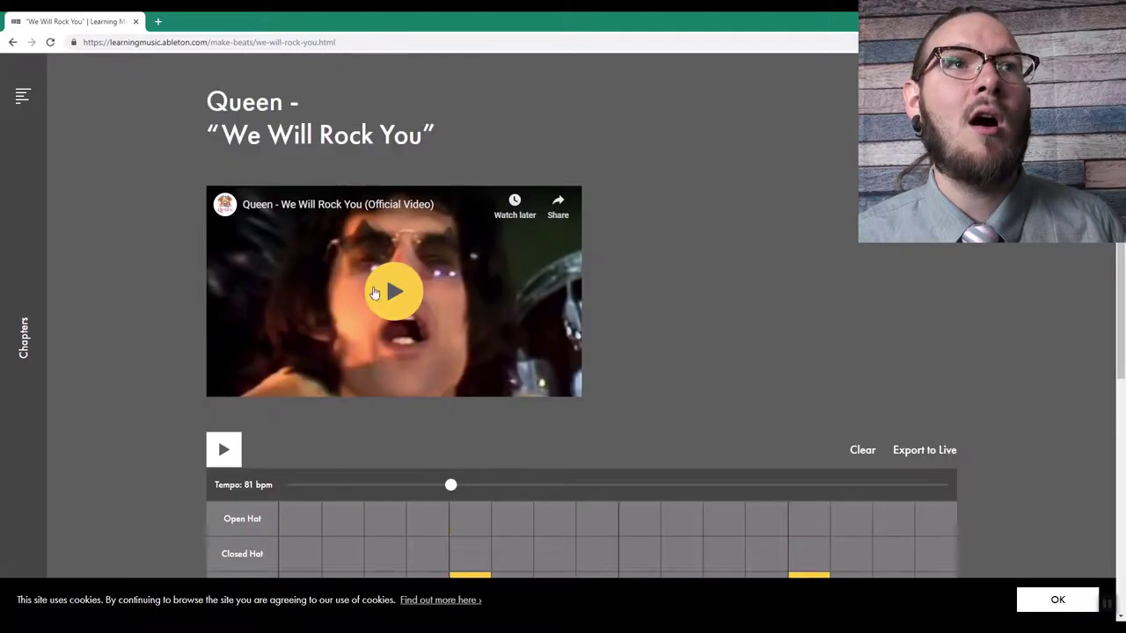
{"action": "scroll", "coordinate": [479, 270], "scroll_direction": "down", "scroll_amount": 3}
{"action": "scroll", "coordinate": [442, 360], "scroll_direction": "down", "scroll_amount": 5}
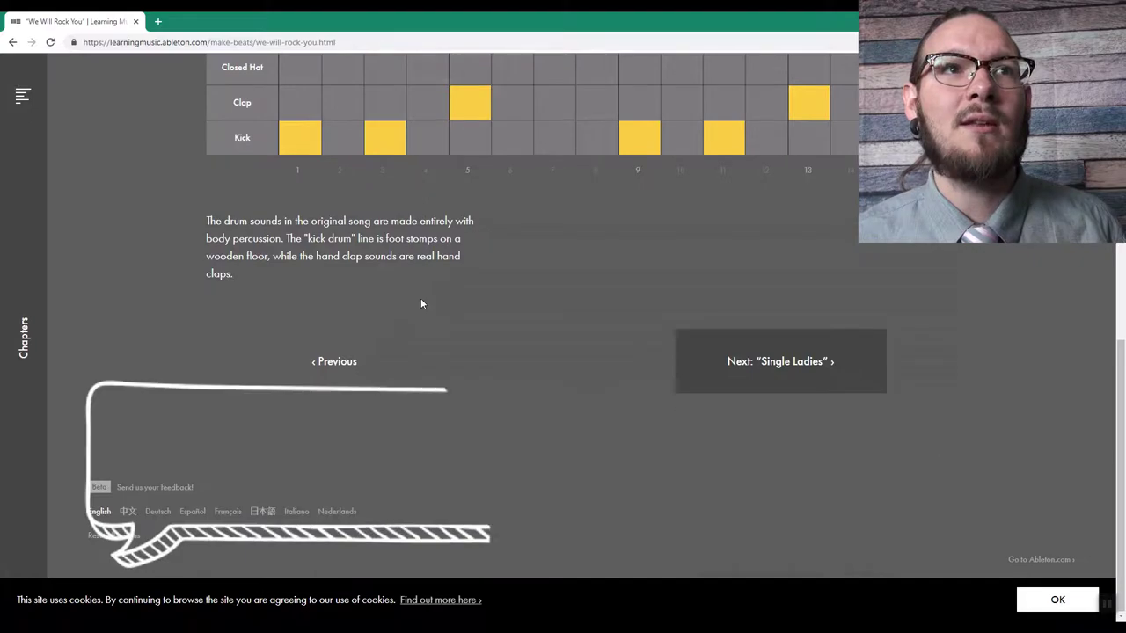
{"action": "left_click", "coordinate": [808, 352]}
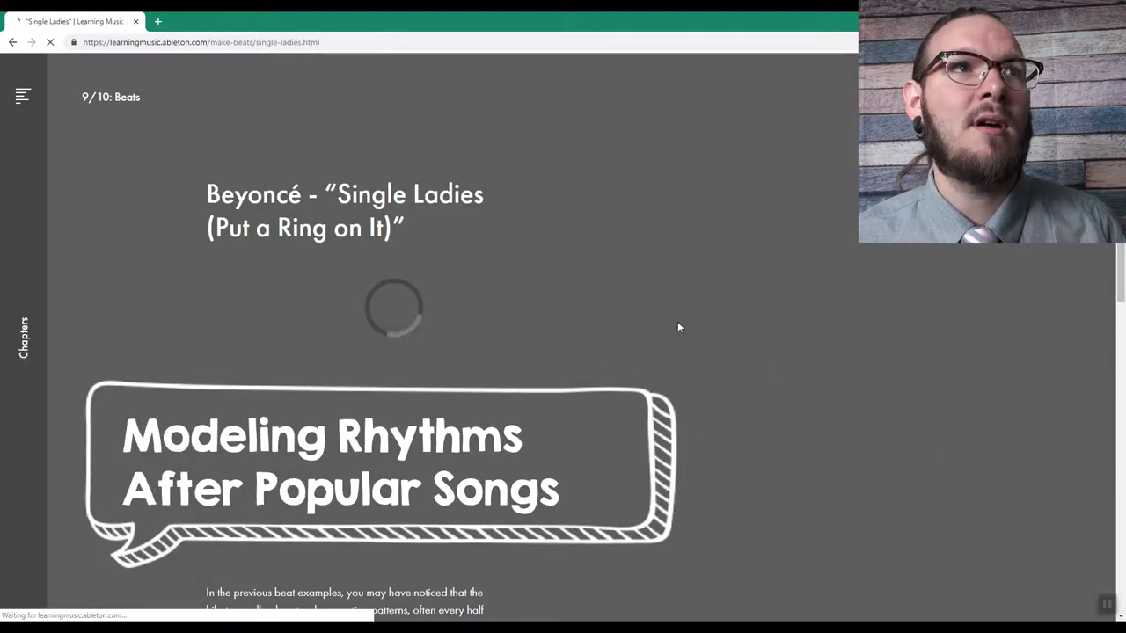
Skim the "Single Ladies" lesson, continue to the Play with beats lesson and dismiss the real-time recording hint.
{"action": "scroll", "coordinate": [673, 316], "scroll_direction": "down", "scroll_amount": 10}
{"action": "scroll", "coordinate": [525, 335], "scroll_direction": "up", "scroll_amount": 5}
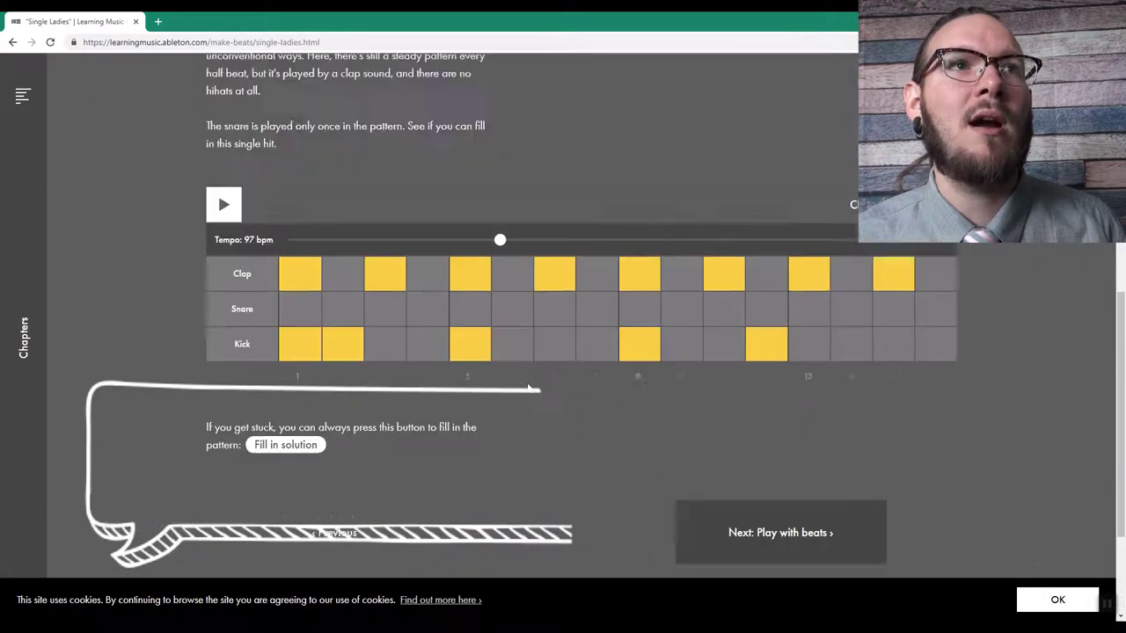
{"action": "scroll", "coordinate": [689, 284], "scroll_direction": "down", "scroll_amount": 6}
{"action": "left_click", "coordinate": [758, 377]}
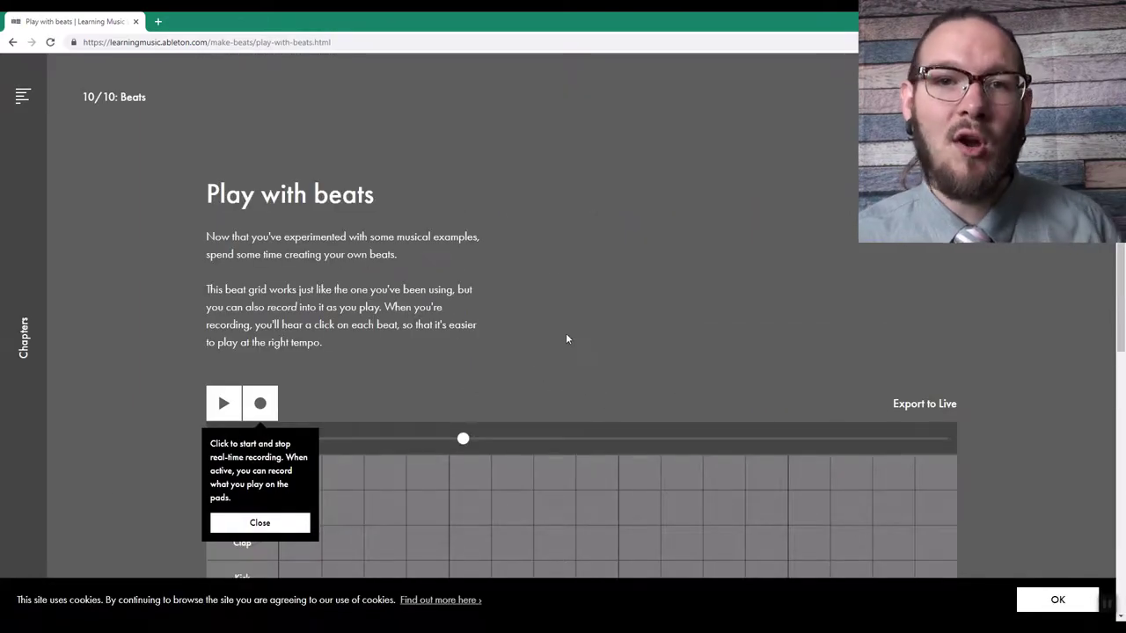
{"action": "left_click", "coordinate": [280, 521]}
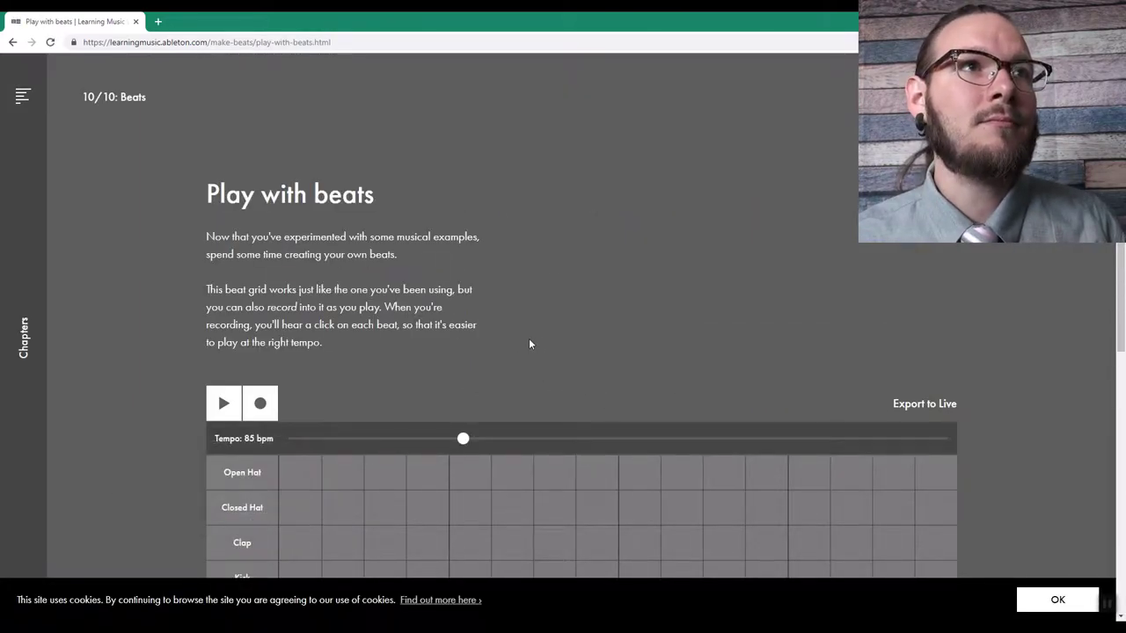
{"action": "scroll", "coordinate": [181, 294], "scroll_direction": "down", "scroll_amount": 3}
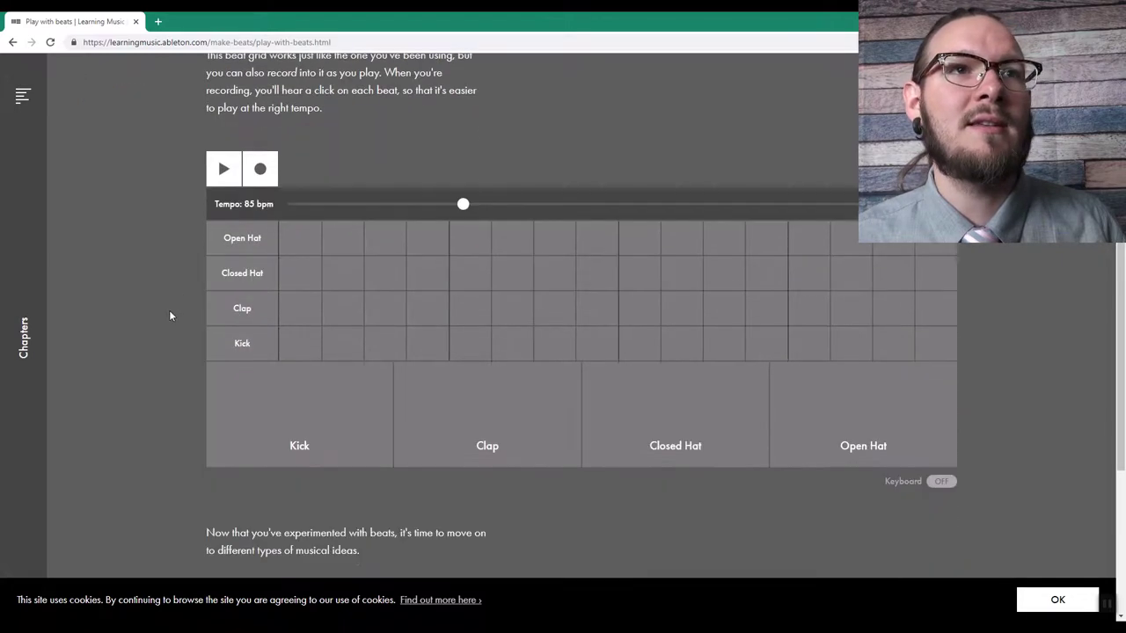
Audition the Kick, Clap, Closed Hat and Open Hat pads below the empty beat grid.
{"action": "scroll", "coordinate": [169, 308], "scroll_direction": "down", "scroll_amount": 3}
{"action": "scroll", "coordinate": [165, 308], "scroll_direction": "up", "scroll_amount": 5}
{"action": "scroll", "coordinate": [357, 369], "scroll_direction": "down", "scroll_amount": 2}
{"action": "left_click_drag", "start_coordinate": [438, 380], "coordinate": [844, 385]}
{"action": "left_click", "coordinate": [289, 385]}
{"action": "left_click", "coordinate": [626, 390]}
{"action": "left_click", "coordinate": [487, 387]}
{"action": "left_click", "coordinate": [845, 390]}
{"action": "scroll", "coordinate": [444, 341], "scroll_direction": "up", "scroll_amount": 3}
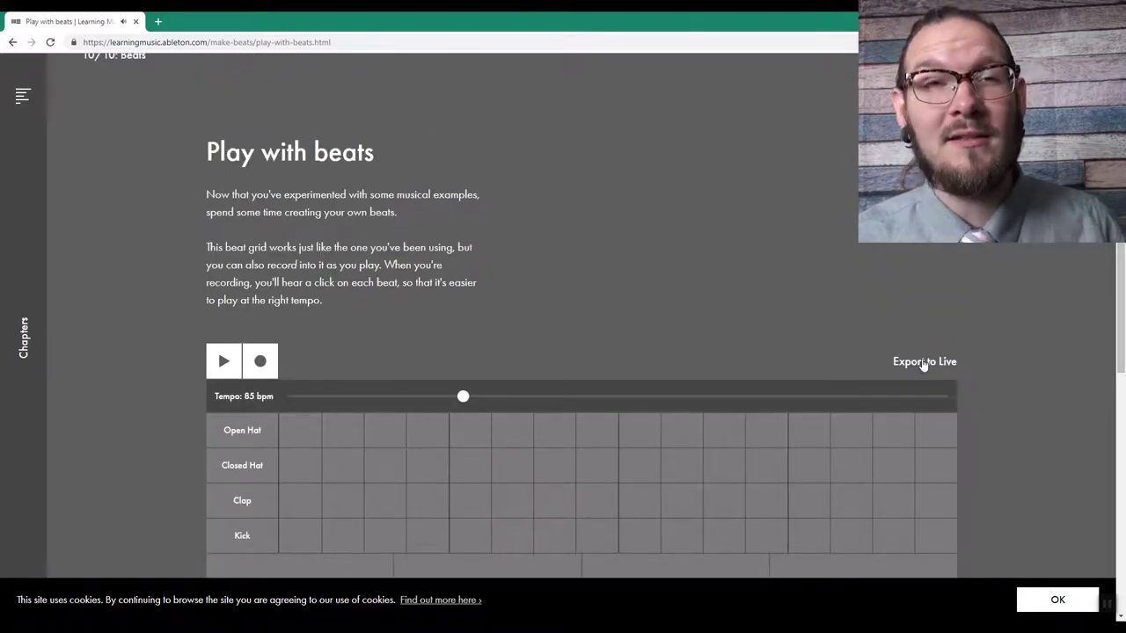
Continue to the Explore pitch lesson and dismiss the hint about exploring low and high pitches.
{"action": "scroll", "coordinate": [1013, 320], "scroll_direction": "down", "scroll_amount": 3}
{"action": "left_click", "coordinate": [779, 536]}
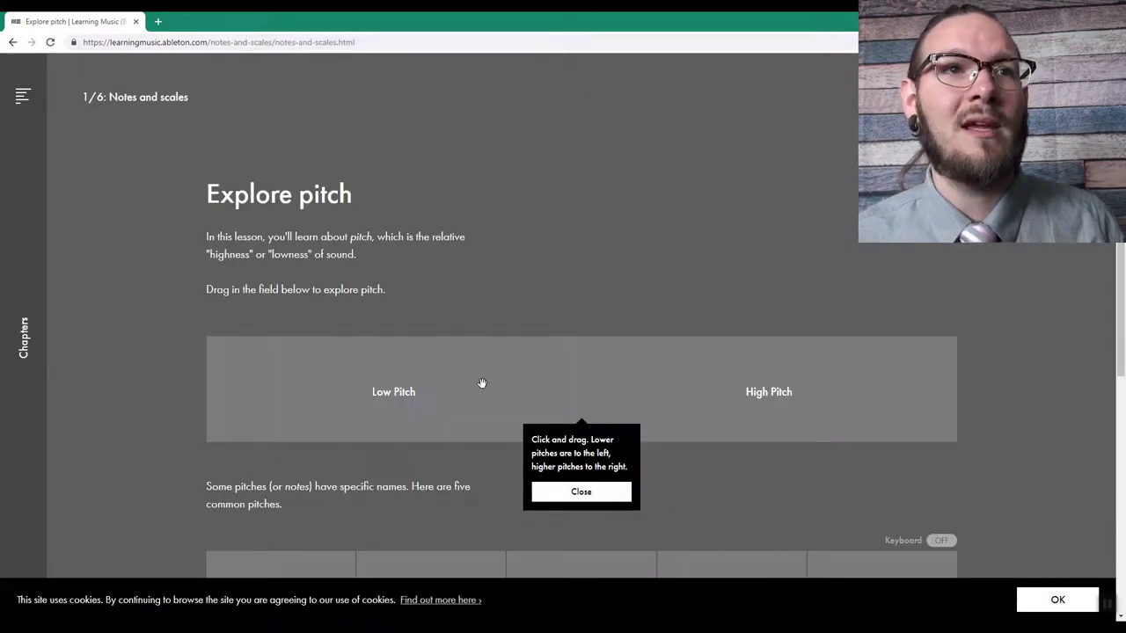
{"action": "left_click", "coordinate": [591, 491]}
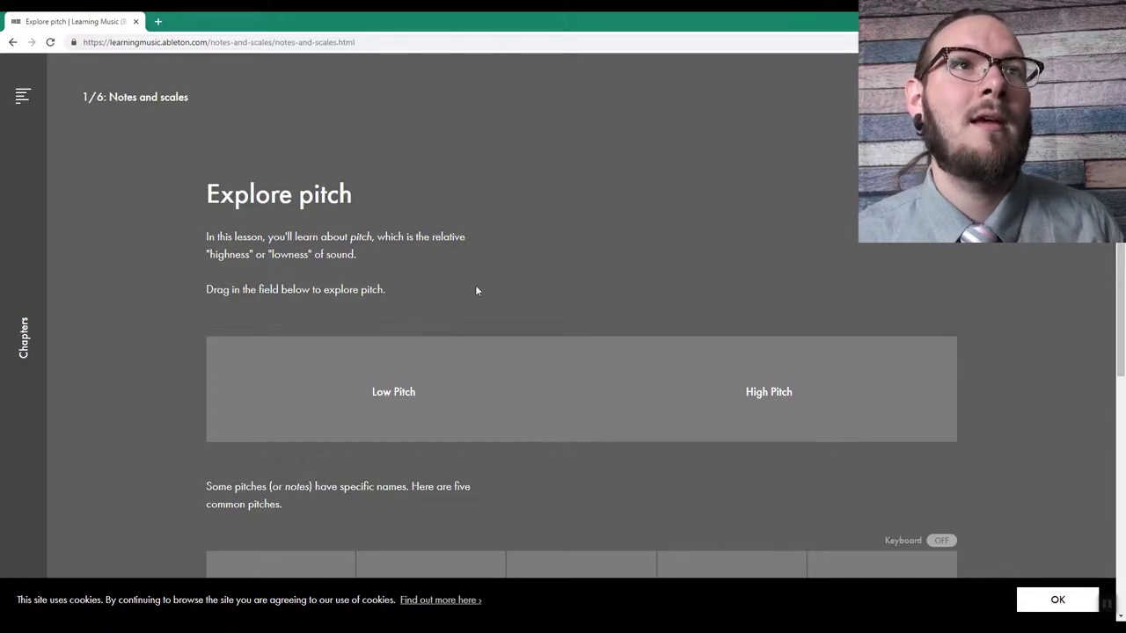
Sweep twice through the pitch field from High Pitch to Low Pitch to hear the pitch fall.
{"action": "scroll", "coordinate": [448, 288], "scroll_direction": "down", "scroll_amount": 2}
{"action": "left_click_drag", "start_coordinate": [744, 275], "coordinate": [446, 296]}
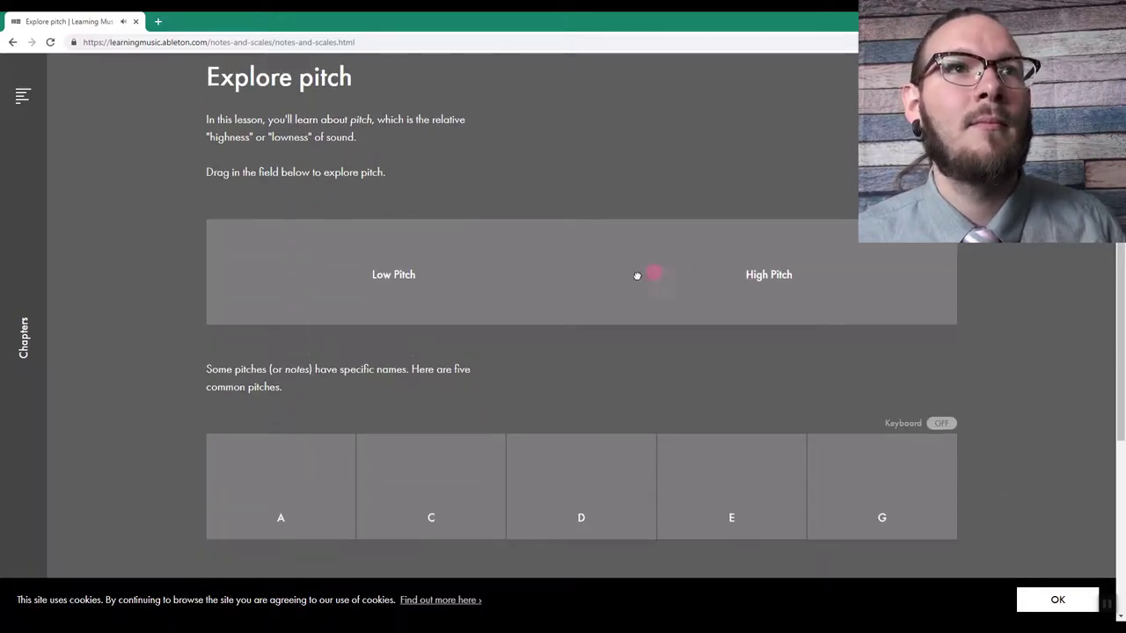
{"action": "left_click_drag", "start_coordinate": [787, 276], "coordinate": [388, 254]}
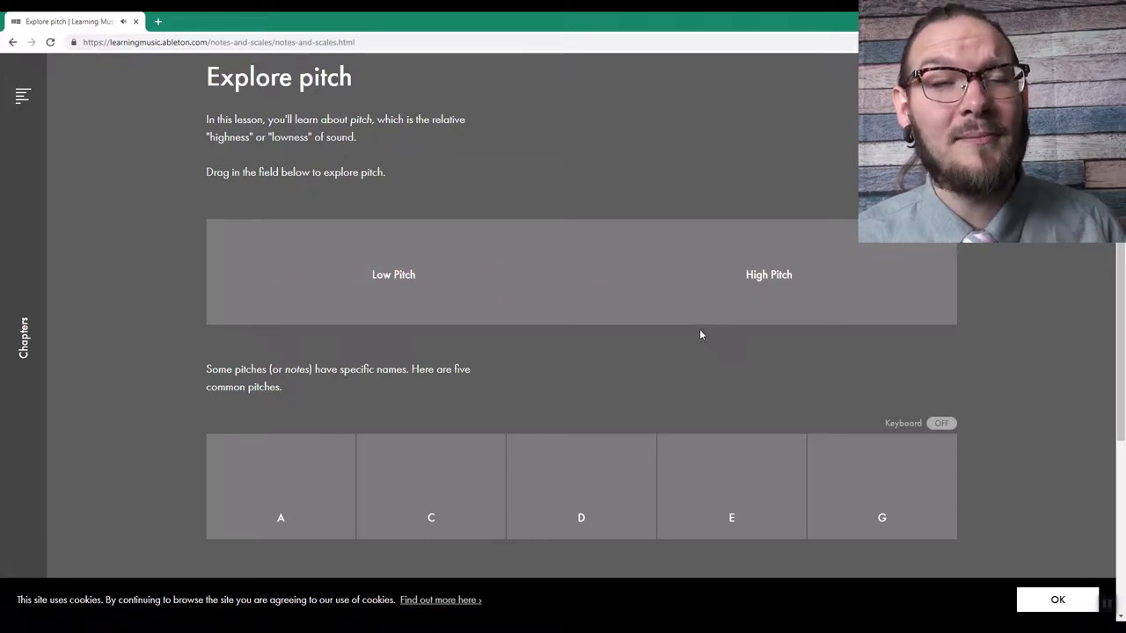
{"action": "scroll", "coordinate": [551, 334], "scroll_direction": "up", "scroll_amount": 2}
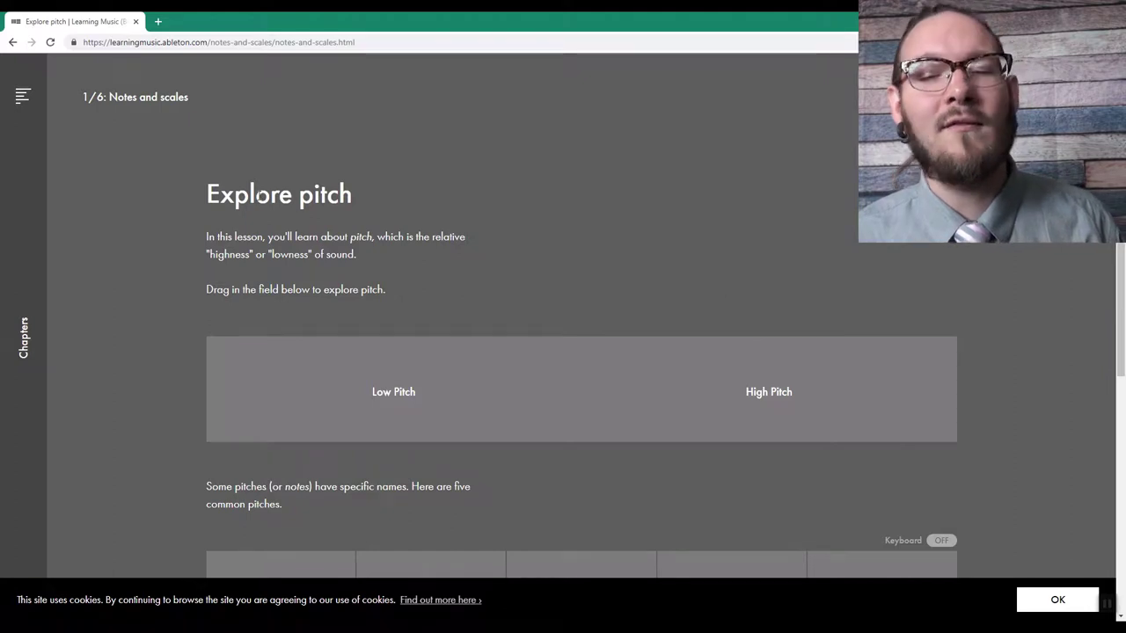
Audition the named pitches on the note pads, including C, D and E.
{"action": "scroll", "coordinate": [97, 254], "scroll_direction": "down", "scroll_amount": 2}
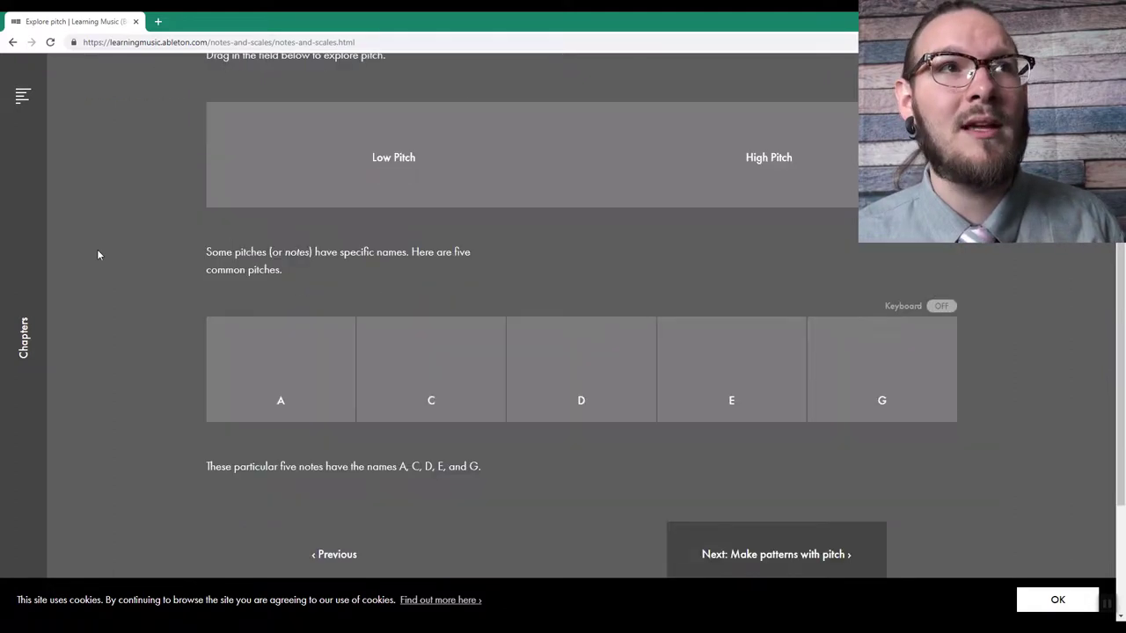
{"action": "scroll", "coordinate": [103, 263], "scroll_direction": "down", "scroll_amount": 1}
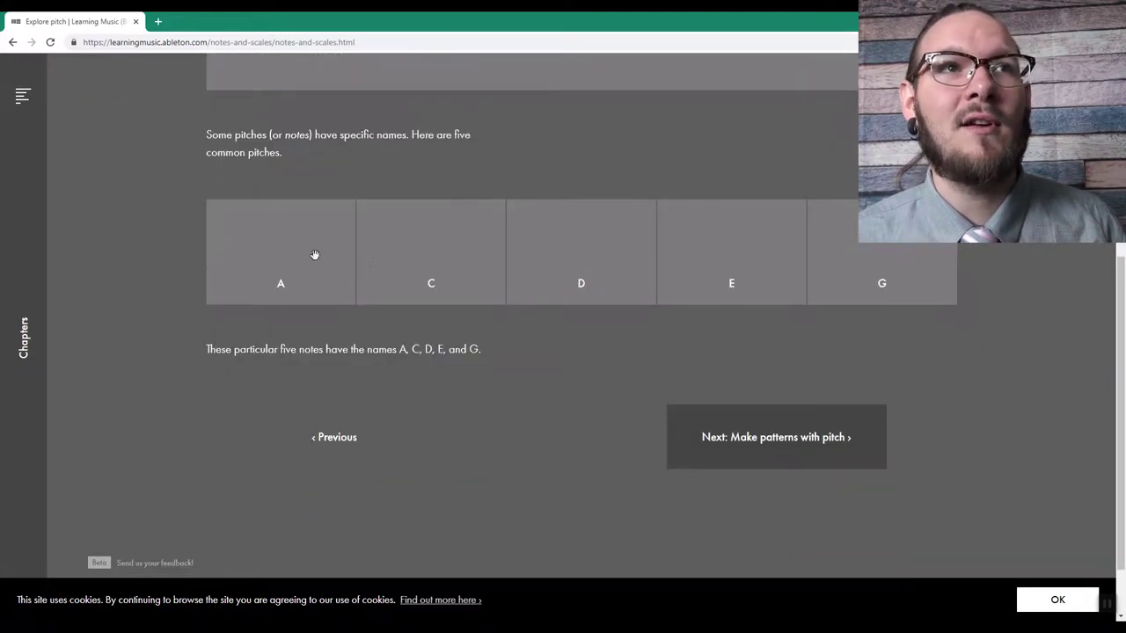
{"action": "left_click", "coordinate": [430, 268]}
{"action": "left_click", "coordinate": [565, 253]}
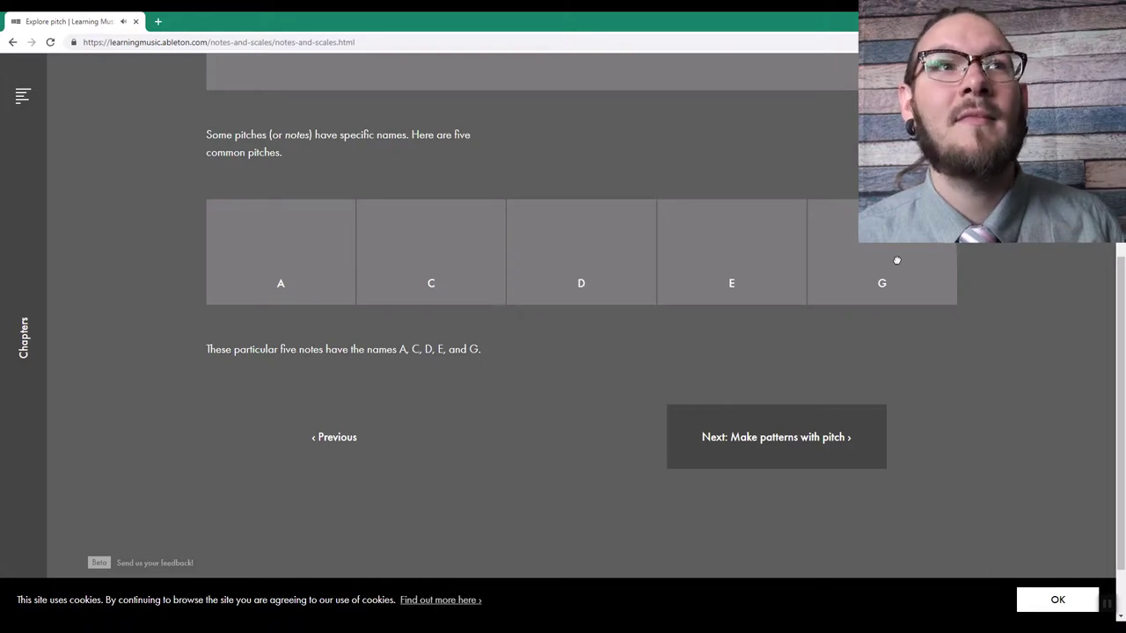
{"action": "left_click", "coordinate": [754, 264]}
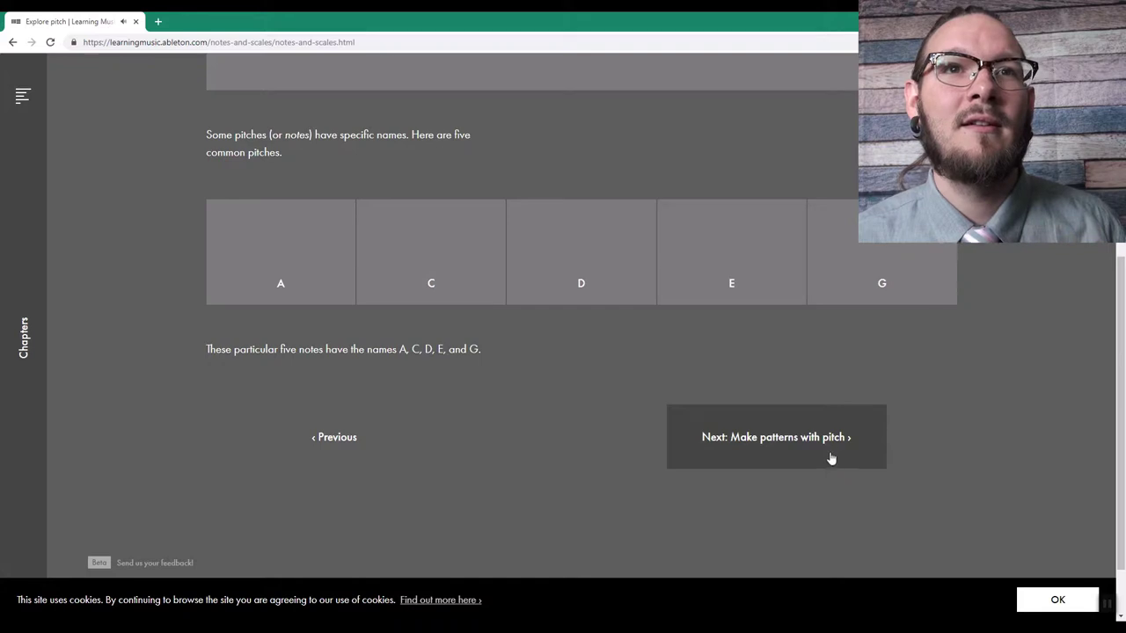
Continue to the Make patterns with pitch lesson and dismiss the hint about moving notes.
{"action": "left_click", "coordinate": [779, 457]}
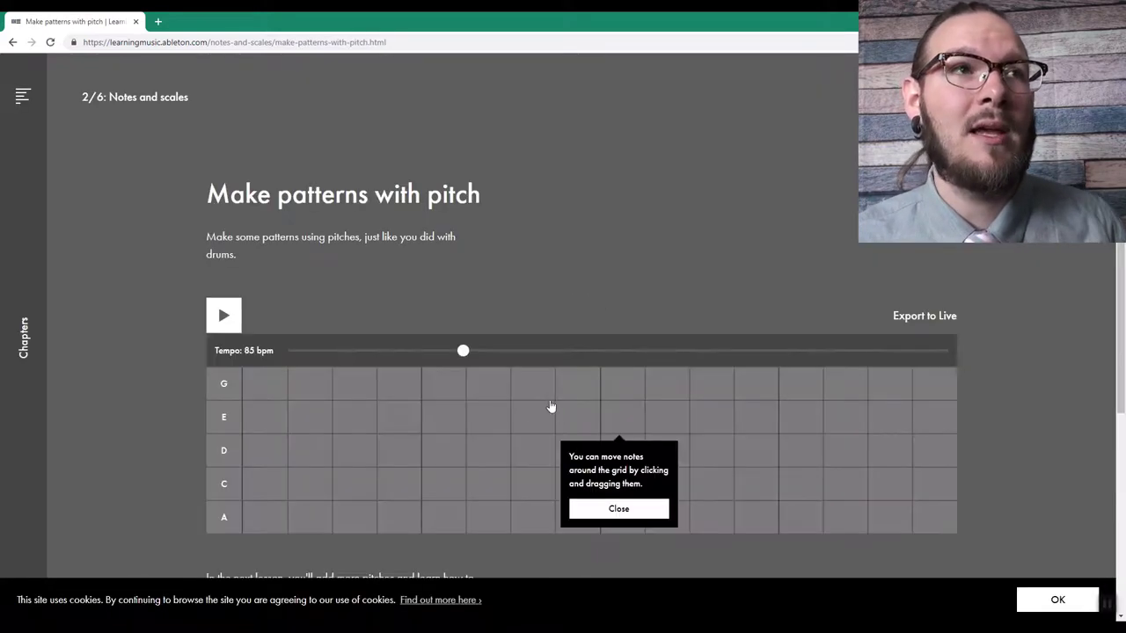
{"action": "scroll", "coordinate": [135, 344], "scroll_direction": "down", "scroll_amount": 1}
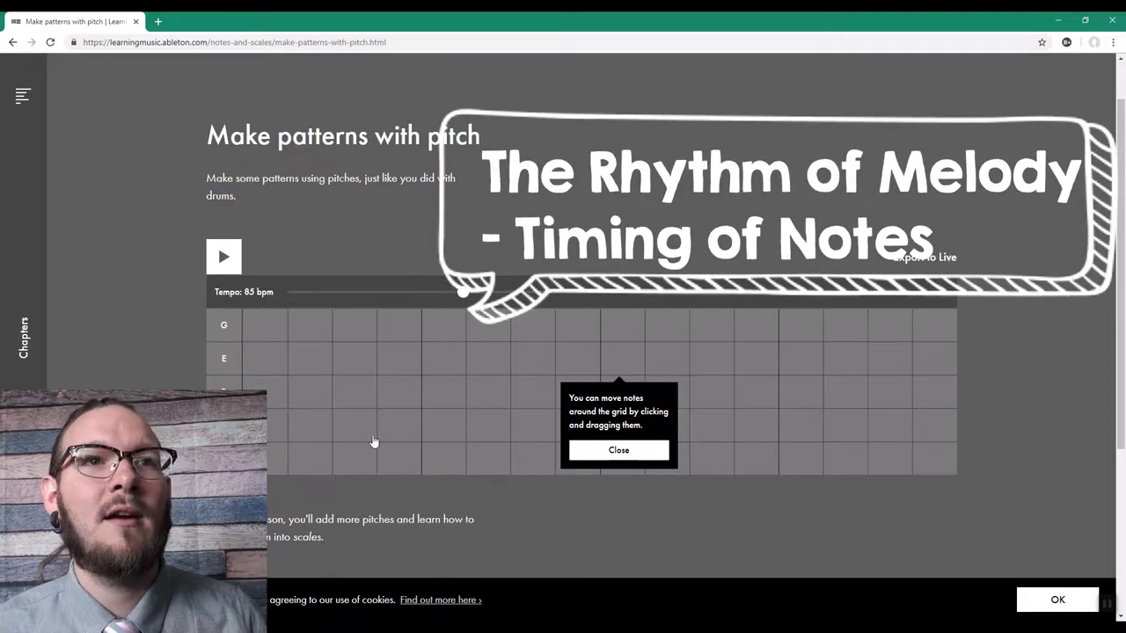
{"action": "left_click", "coordinate": [599, 453]}
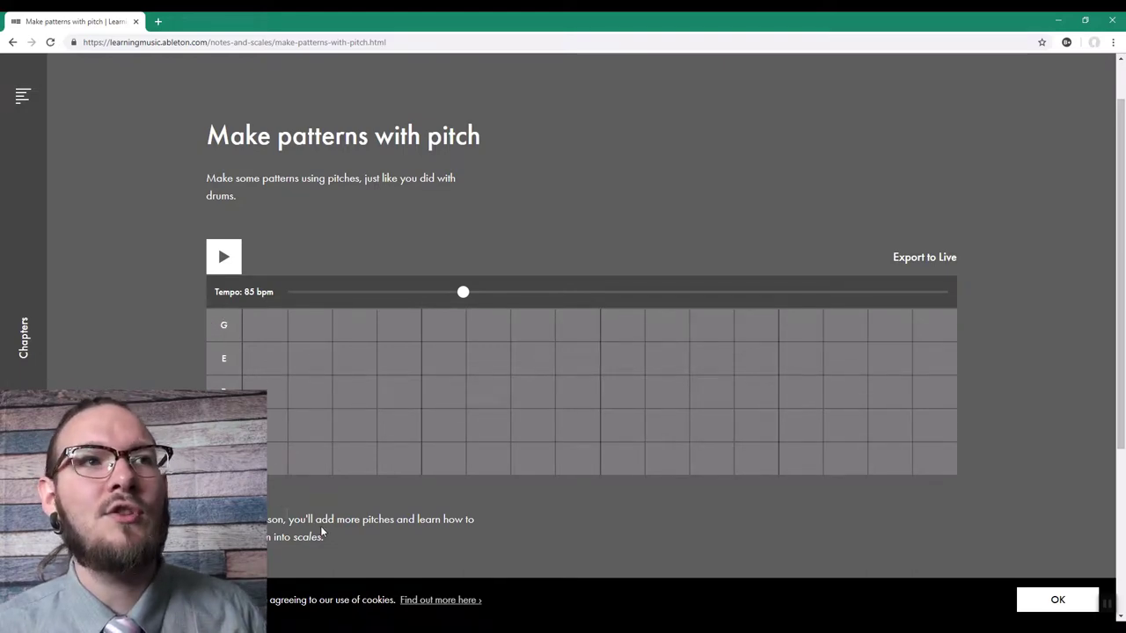
Enter a rising and falling melody on steps 1 to 9 with the notes A, C, D, E, G, E, D, C, A.
{"action": "left_click", "coordinate": [277, 454]}
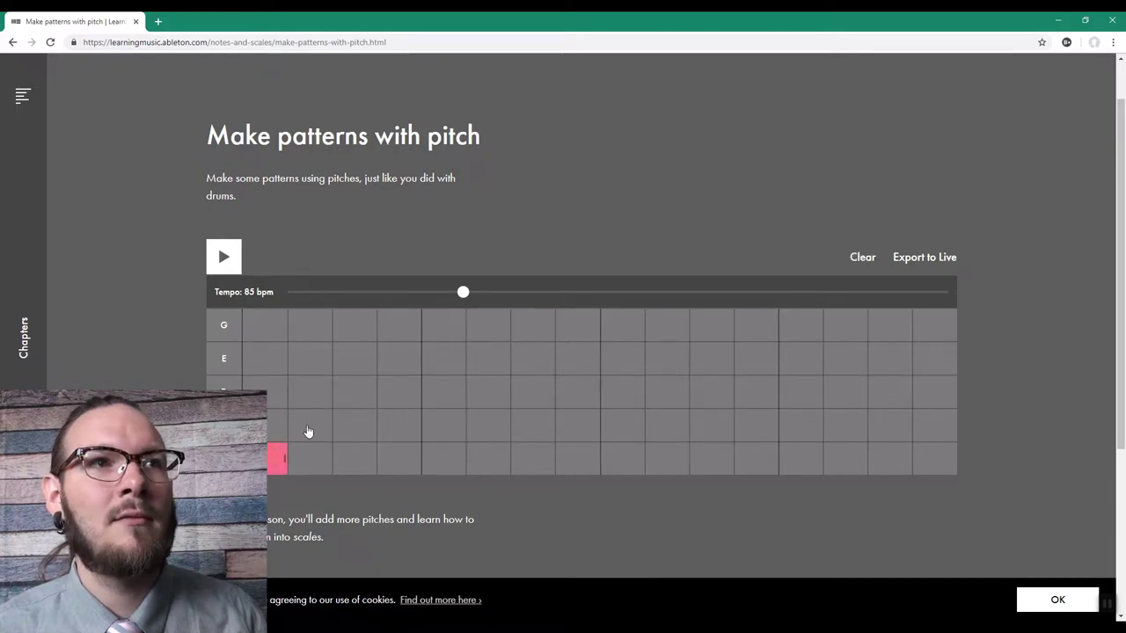
{"action": "left_click", "coordinate": [309, 431]}
{"action": "left_click", "coordinate": [343, 405]}
{"action": "left_click", "coordinate": [395, 367]}
{"action": "left_click", "coordinate": [439, 327]}
{"action": "left_click", "coordinate": [487, 360]}
{"action": "left_click", "coordinate": [532, 393]}
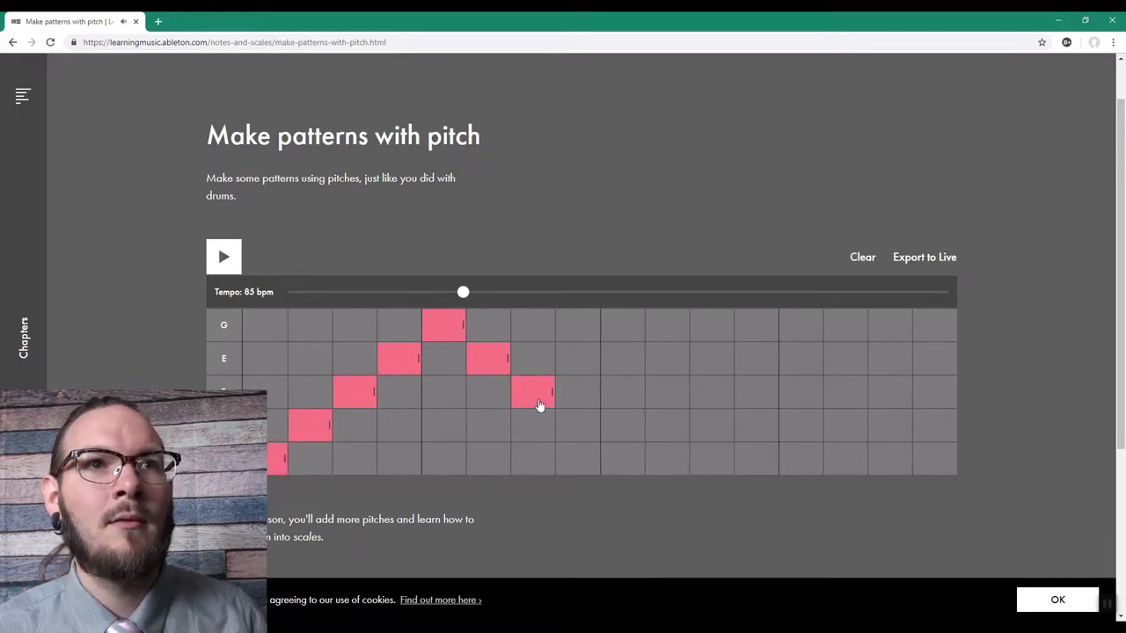
{"action": "left_click", "coordinate": [578, 427]}
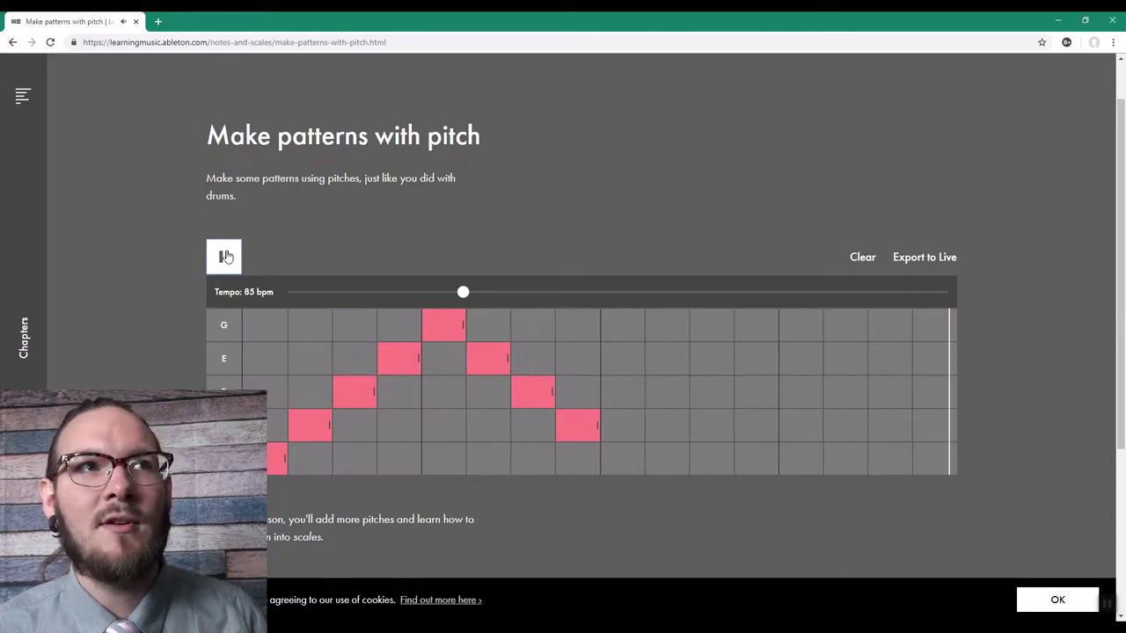
{"action": "left_click", "coordinate": [630, 473]}
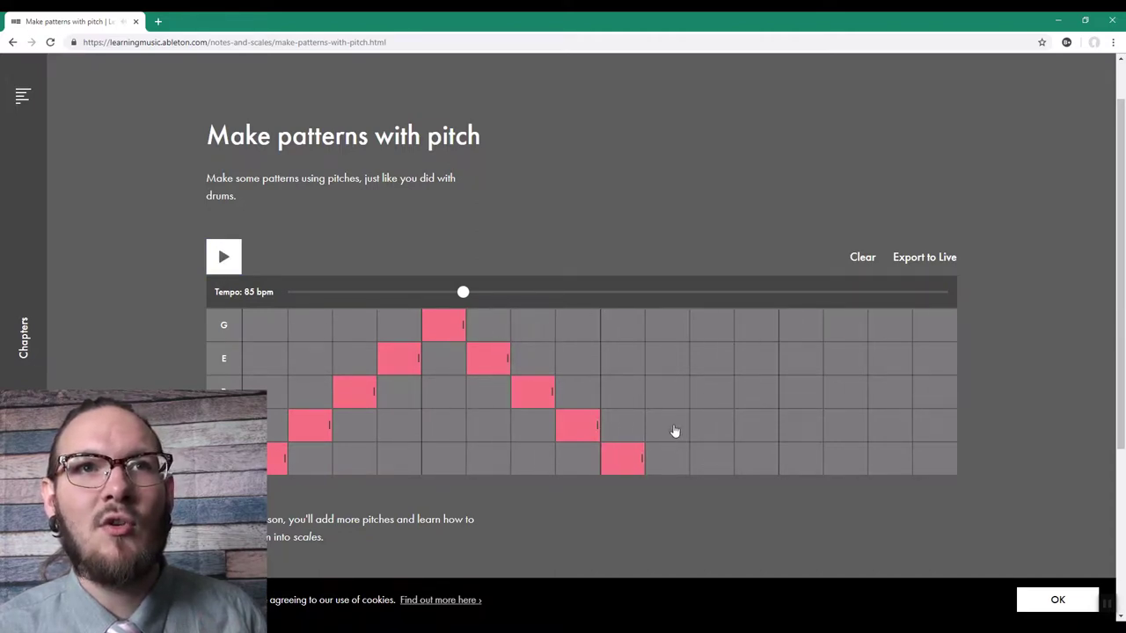
Extend the melody with C, D and E on steps 10 to 12, and alternate G and E on steps 13 to 16.
{"action": "left_click", "coordinate": [674, 429]}
{"action": "left_click", "coordinate": [744, 389]}
{"action": "left_click", "coordinate": [749, 392]}
{"action": "left_click", "coordinate": [728, 390]}
{"action": "left_click", "coordinate": [759, 364]}
{"action": "key", "text": "space"}
{"action": "left_click", "coordinate": [800, 325]}
{"action": "left_click", "coordinate": [845, 358]}
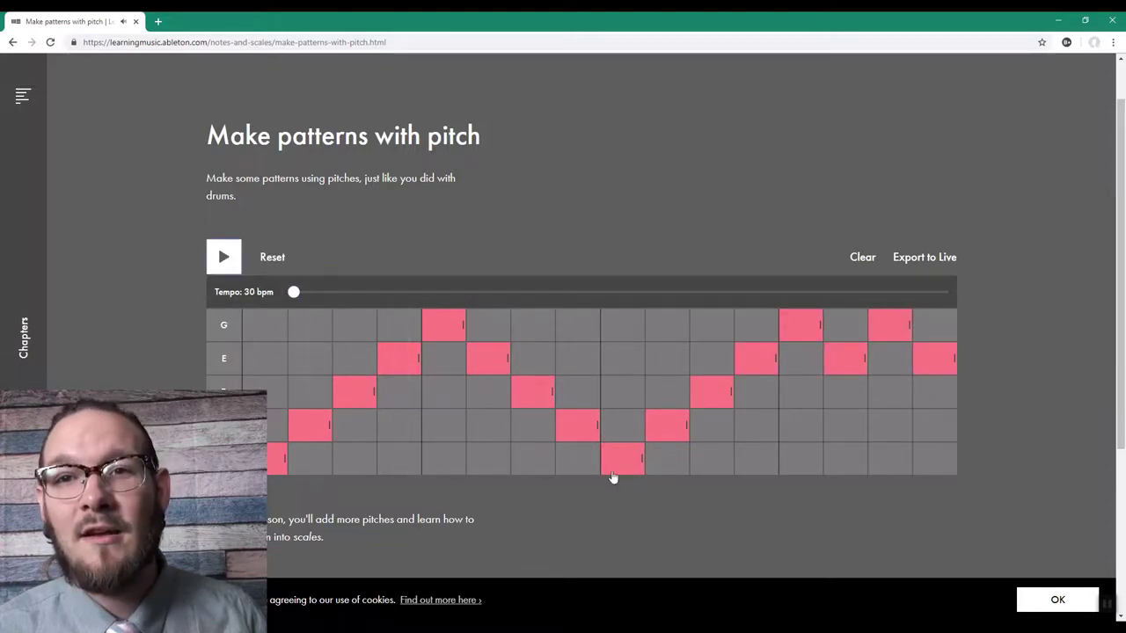
Add A on steps 3, 5 and 7, E on step 10 and C on steps 12, 14 and 16, and audition the pattern at 93 bpm.
{"action": "scroll", "coordinate": [618, 454], "scroll_direction": "down", "scroll_amount": 3}
{"action": "scroll", "coordinate": [623, 462], "scroll_direction": "up", "scroll_amount": 3}
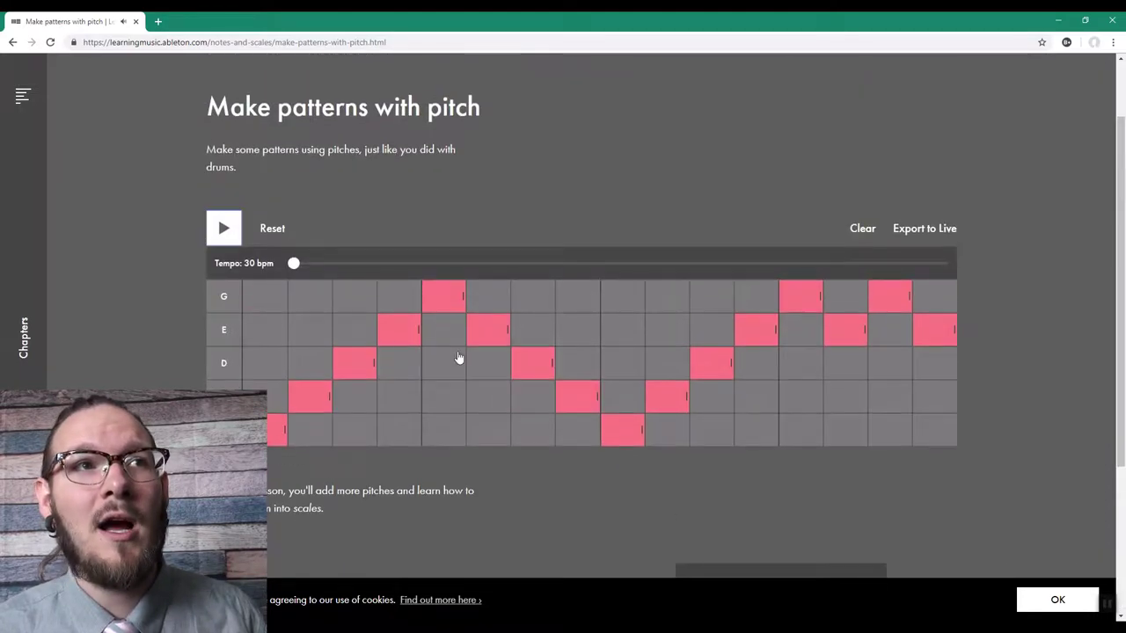
{"action": "left_click", "coordinate": [356, 437]}
{"action": "left_click", "coordinate": [440, 428]}
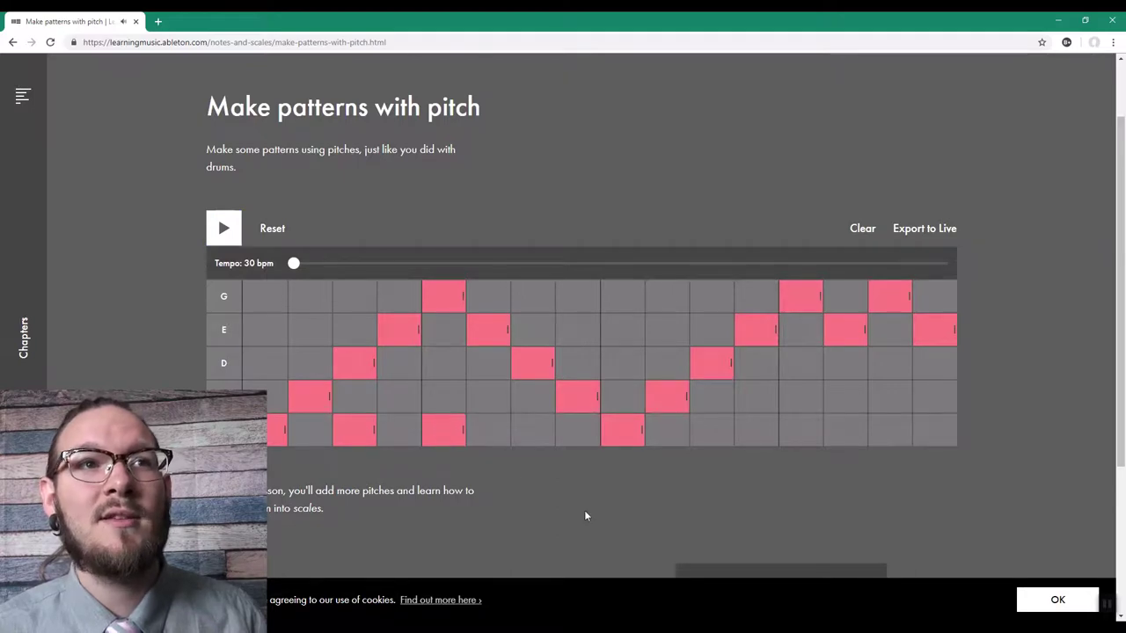
{"action": "left_click", "coordinate": [530, 431]}
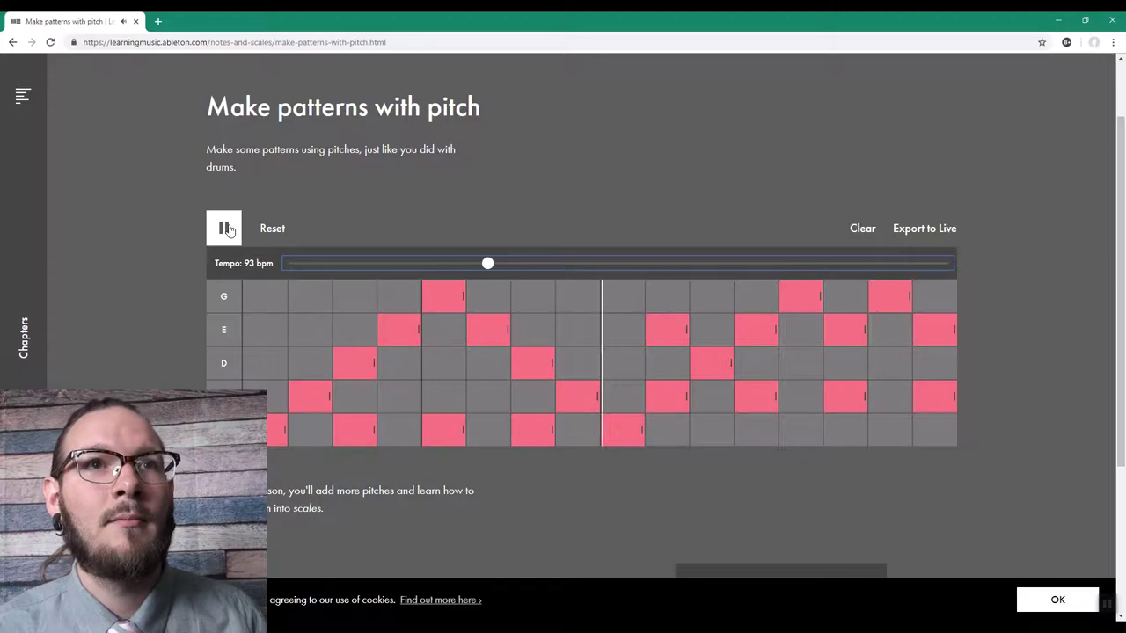
{"action": "left_click", "coordinate": [225, 228]}
Continue to the Keys and scales lesson and skim its C major scale examples.
{"action": "scroll", "coordinate": [165, 284], "scroll_direction": "down", "scroll_amount": 3}
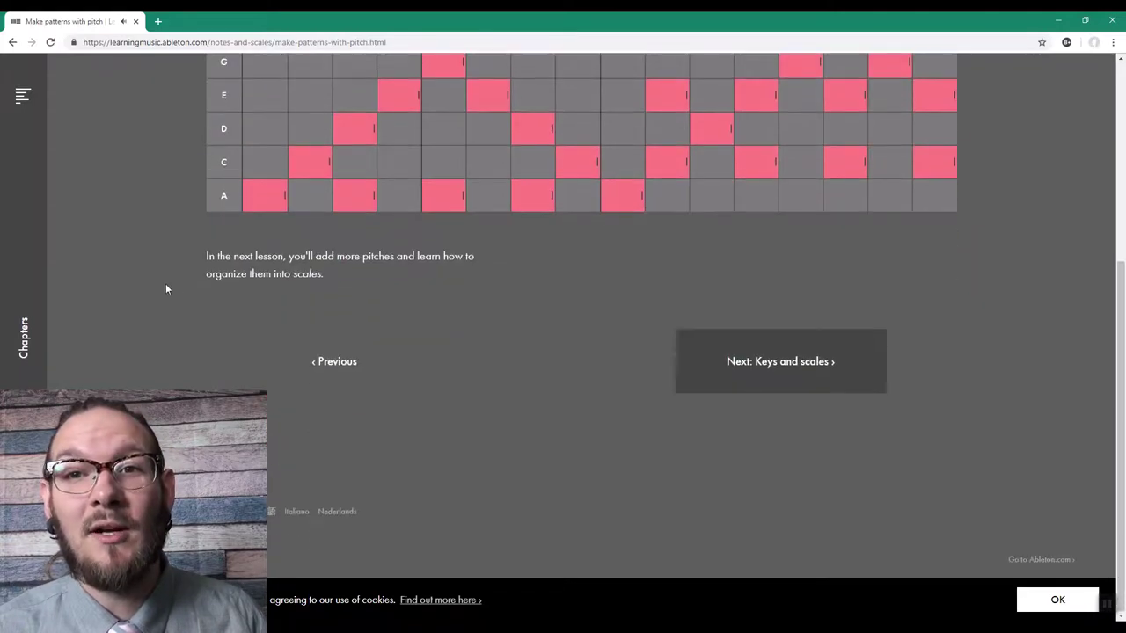
{"action": "left_click", "coordinate": [799, 379]}
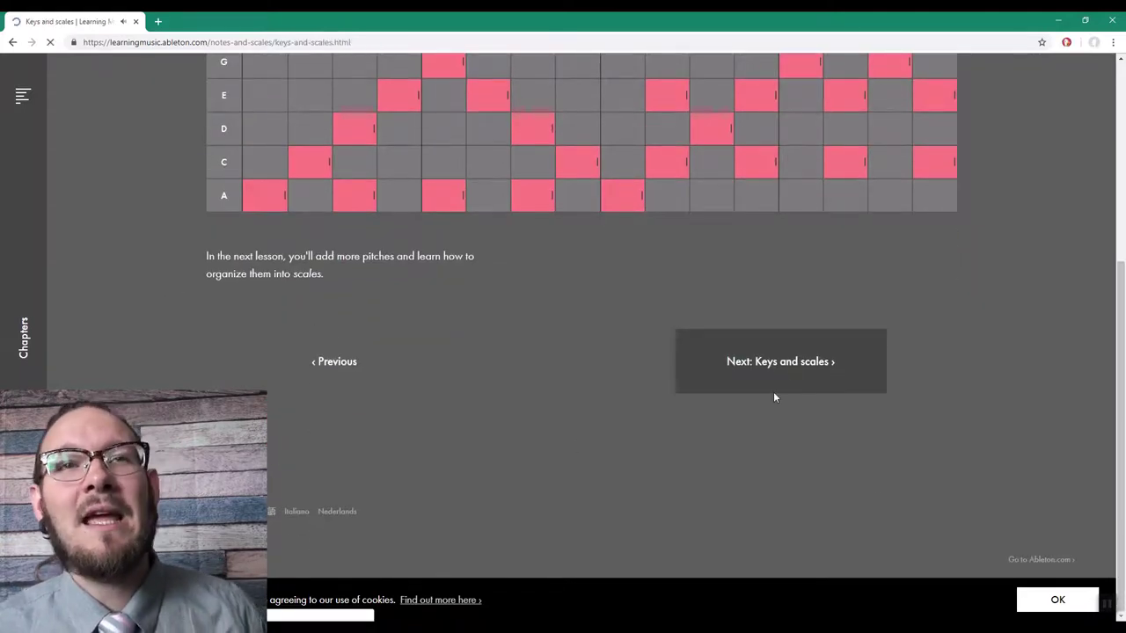
{"action": "scroll", "coordinate": [462, 296], "scroll_direction": "down", "scroll_amount": 3}
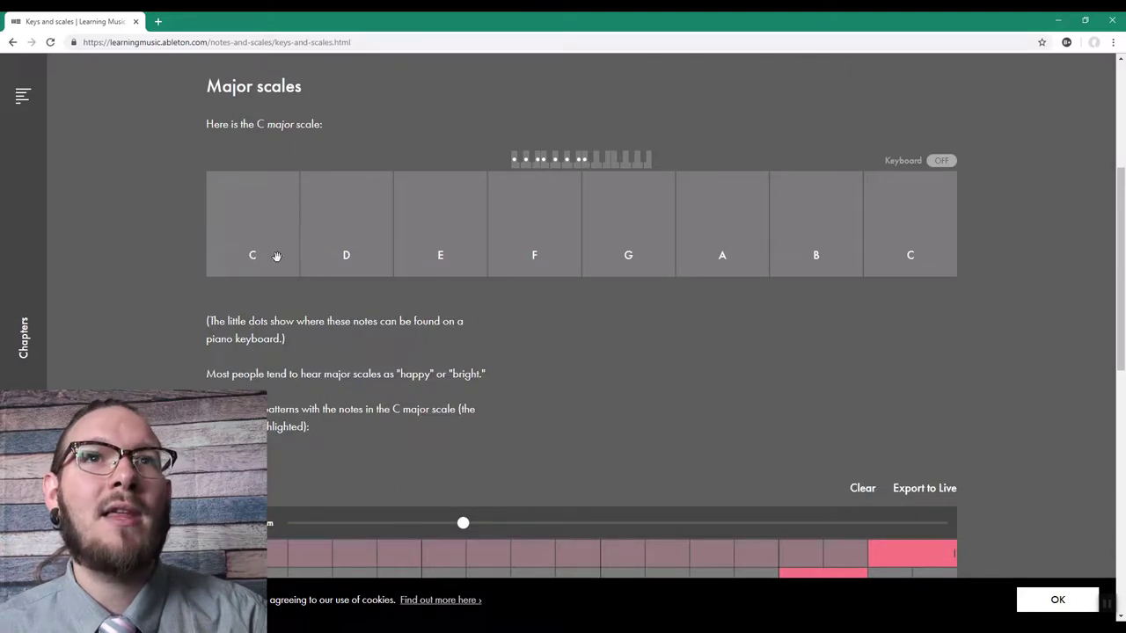
{"action": "scroll", "coordinate": [836, 308], "scroll_direction": "down", "scroll_amount": 6}
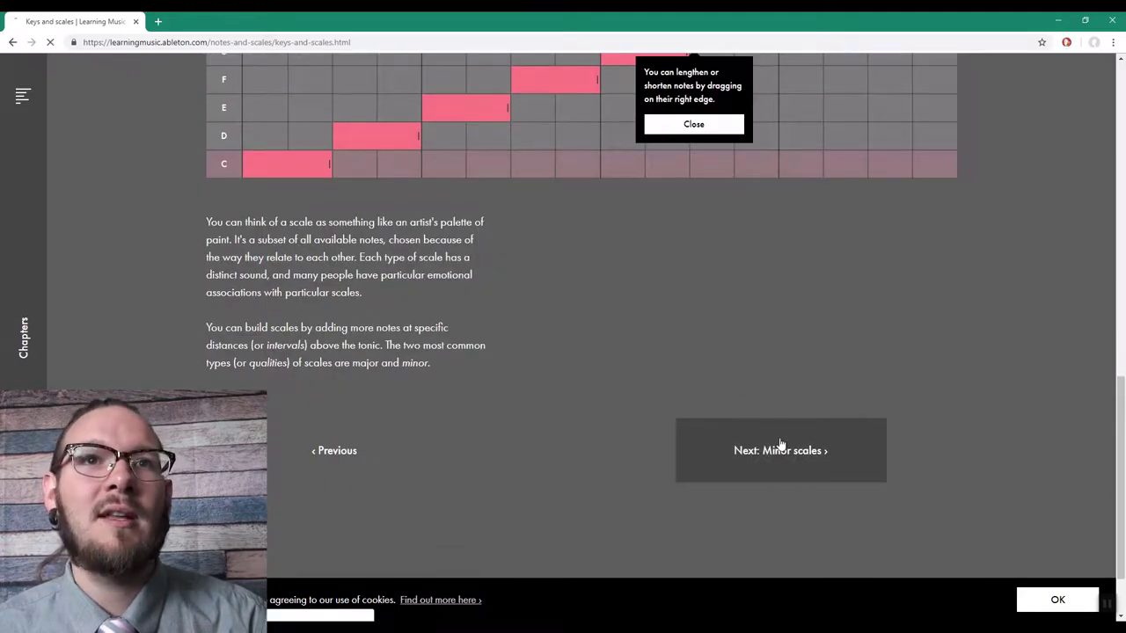
Skip through the Minor scales and Adding more notes lessons to the Play with notes and scales grid.
{"action": "left_click", "coordinate": [776, 449]}
{"action": "scroll", "coordinate": [747, 360], "scroll_direction": "down", "scroll_amount": 8}
{"action": "left_click", "coordinate": [787, 446]}
{"action": "scroll", "coordinate": [789, 393], "scroll_direction": "down", "scroll_amount": 10}
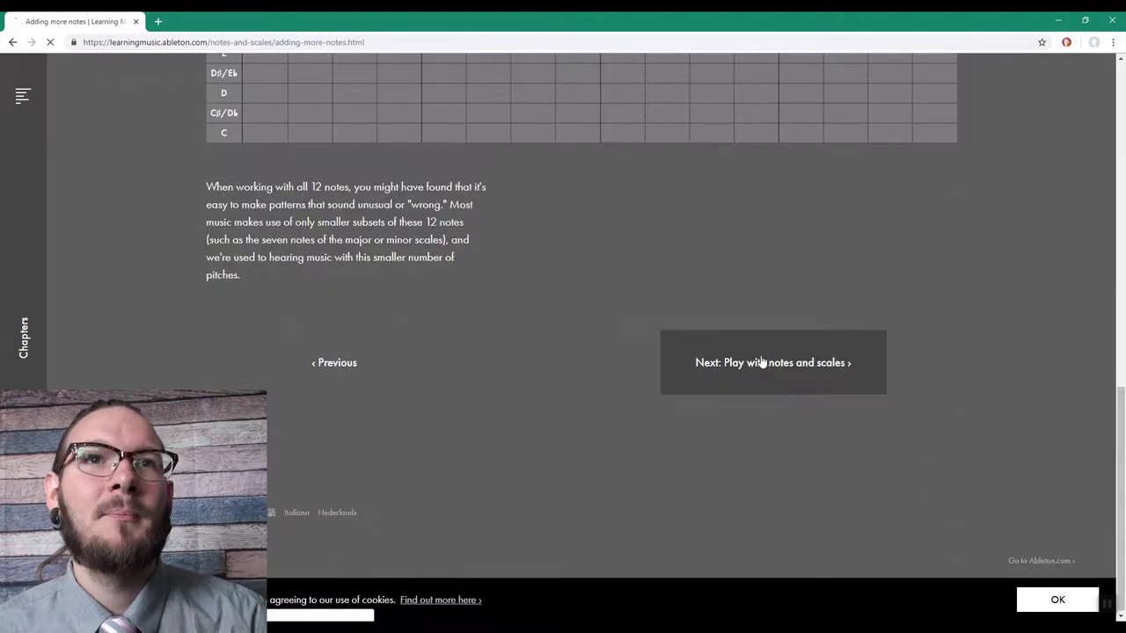
{"action": "left_click", "coordinate": [762, 362]}
{"action": "scroll", "coordinate": [708, 402], "scroll_direction": "down", "scroll_amount": 5}
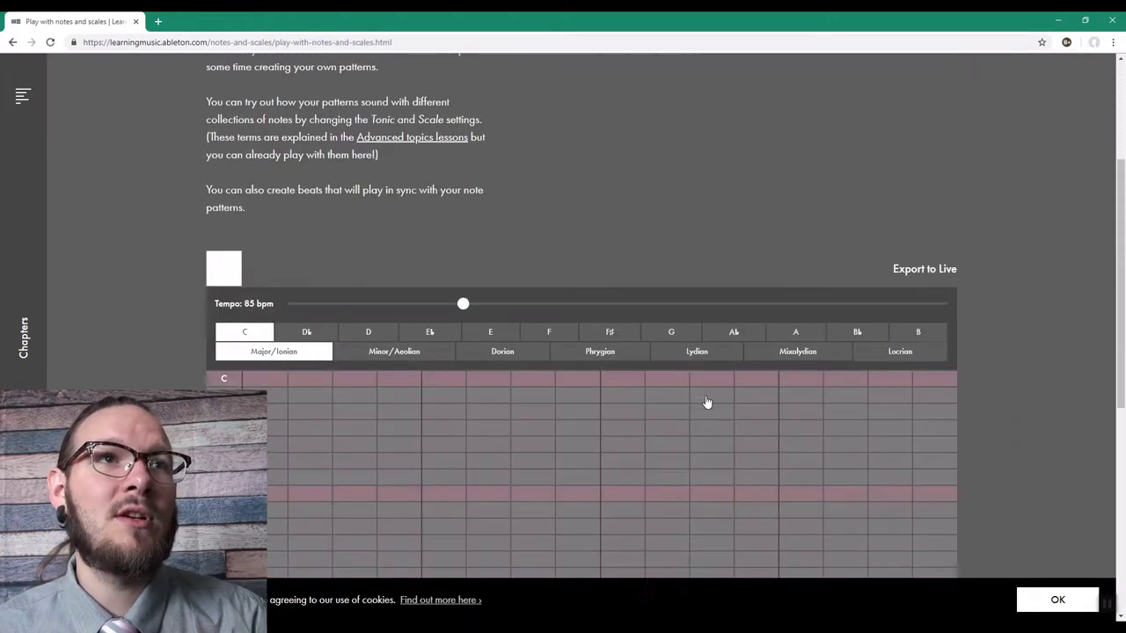
{"action": "scroll", "coordinate": [706, 400], "scroll_direction": "down", "scroll_amount": 3}
{"action": "scroll", "coordinate": [442, 390], "scroll_direction": "up", "scroll_amount": 3}
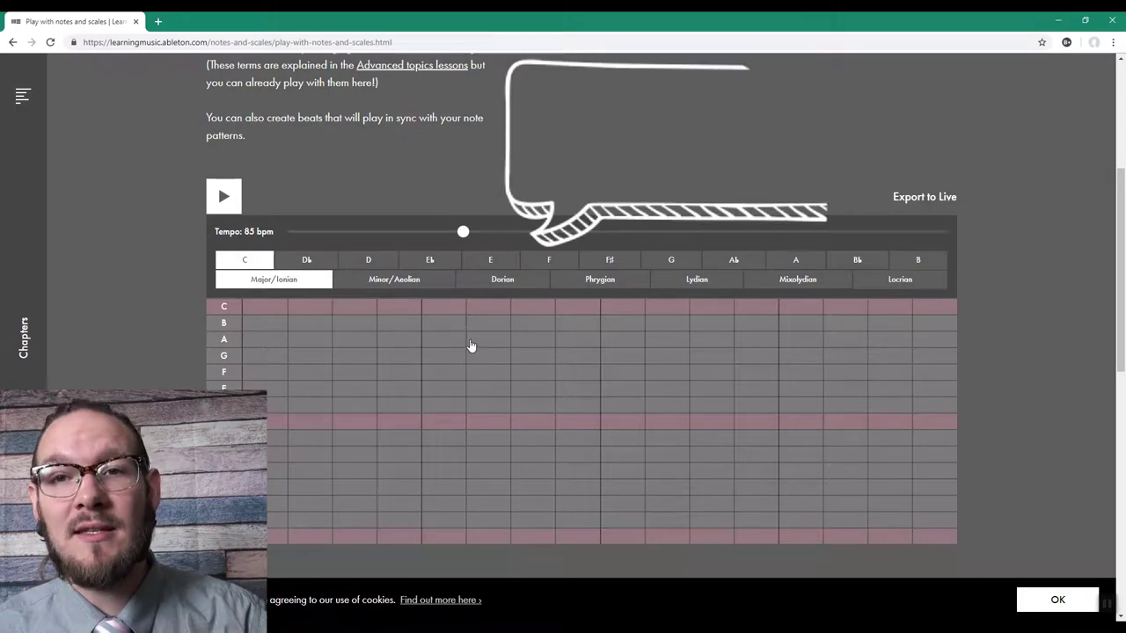
Preview the Minor/Aeolian, Dorian, Phrygian and Lydian scales on the C note grid.
{"action": "left_click", "coordinate": [394, 284]}
{"action": "left_click", "coordinate": [500, 283]}
{"action": "left_click", "coordinate": [586, 283]}
{"action": "left_click", "coordinate": [703, 282]}
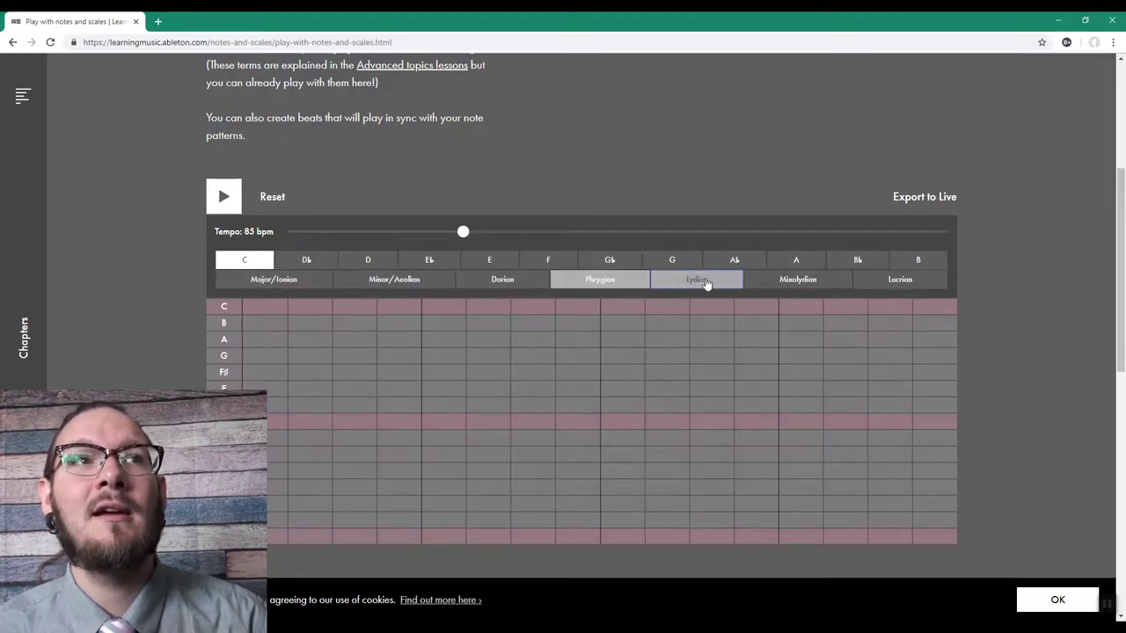
Compare the Major/Ionian and Minor/Aeolian scales on C by alternating between them, ending on Major/Ionian.
{"action": "left_click", "coordinate": [281, 280]}
{"action": "left_click", "coordinate": [397, 282]}
{"action": "left_click", "coordinate": [269, 280]}
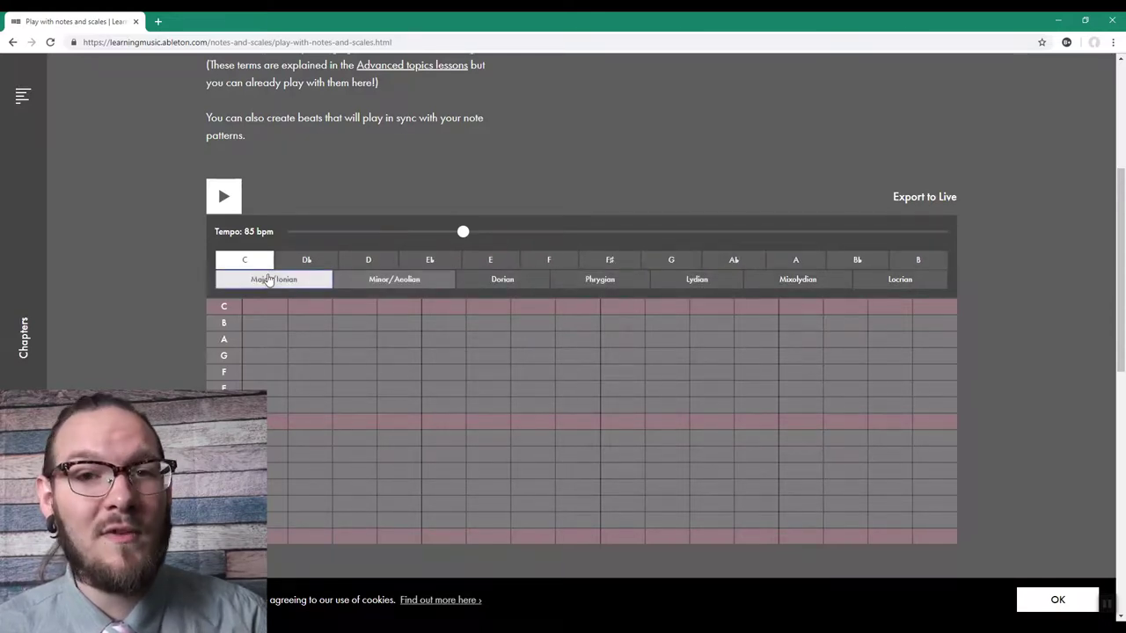
{"action": "left_click", "coordinate": [387, 286]}
{"action": "left_click", "coordinate": [309, 290]}
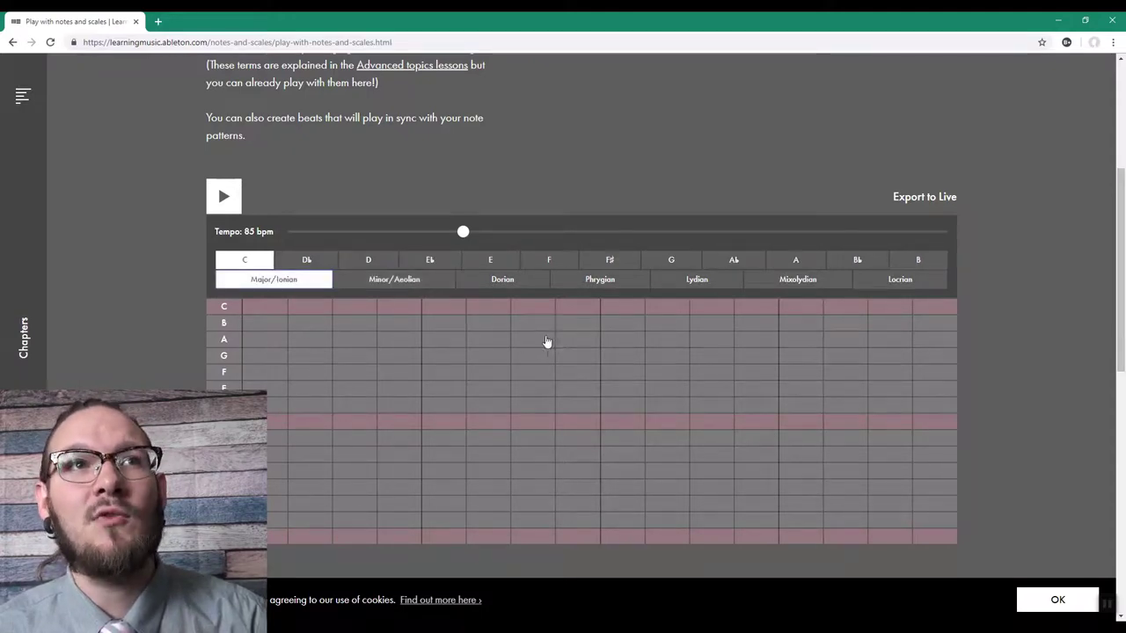
Preview the Dorian, Phrygian, Lydian, Mixolydian and Locrian scales one after another with C as tonic.
{"action": "left_click", "coordinate": [503, 282]}
{"action": "left_click", "coordinate": [607, 283]}
{"action": "left_click", "coordinate": [697, 283]}
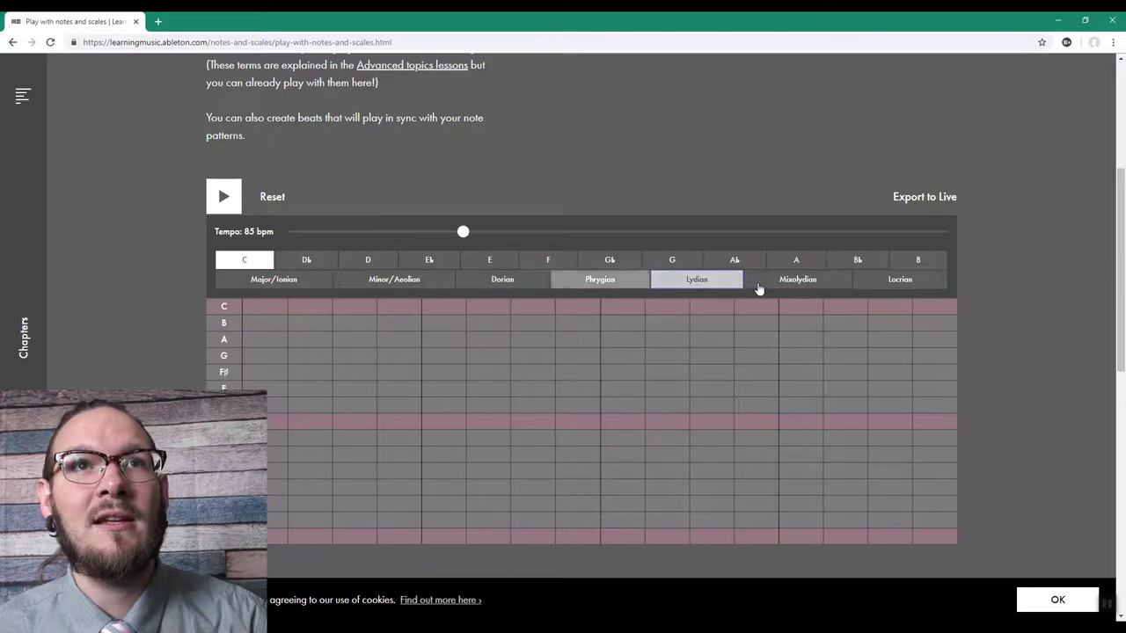
{"action": "left_click", "coordinate": [810, 284]}
{"action": "left_click", "coordinate": [873, 286]}
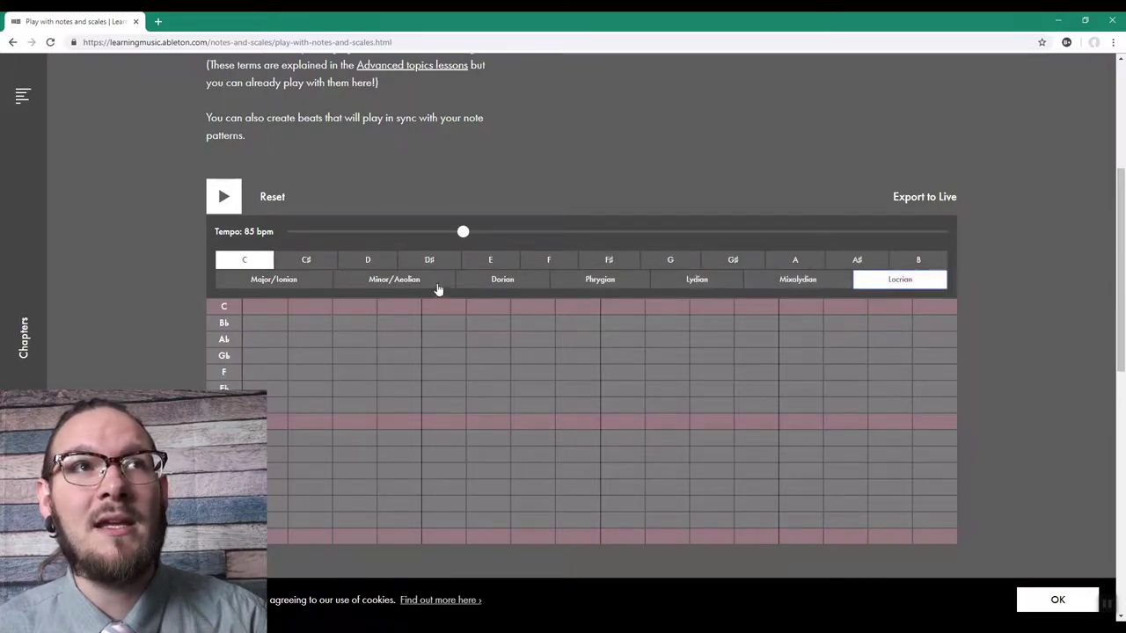
Switch between the Minor/Aeolian and Dorian scales, and set the scale back to Major/Ionian.
{"action": "left_click", "coordinate": [402, 284]}
{"action": "left_click", "coordinate": [490, 282]}
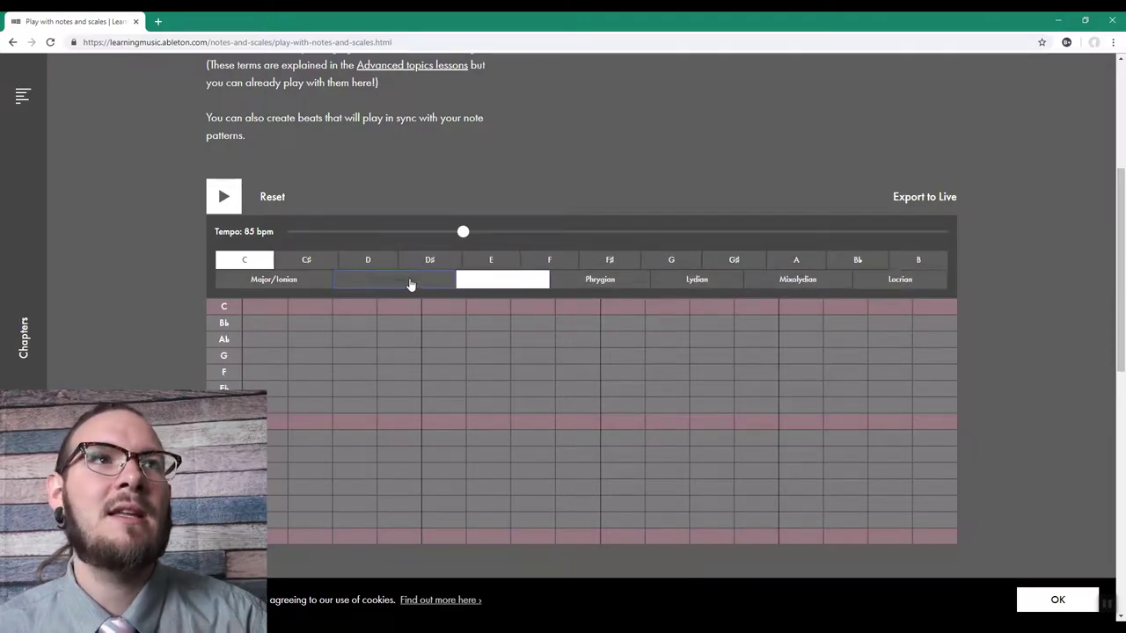
{"action": "left_click", "coordinate": [405, 283]}
{"action": "left_click", "coordinate": [318, 283]}
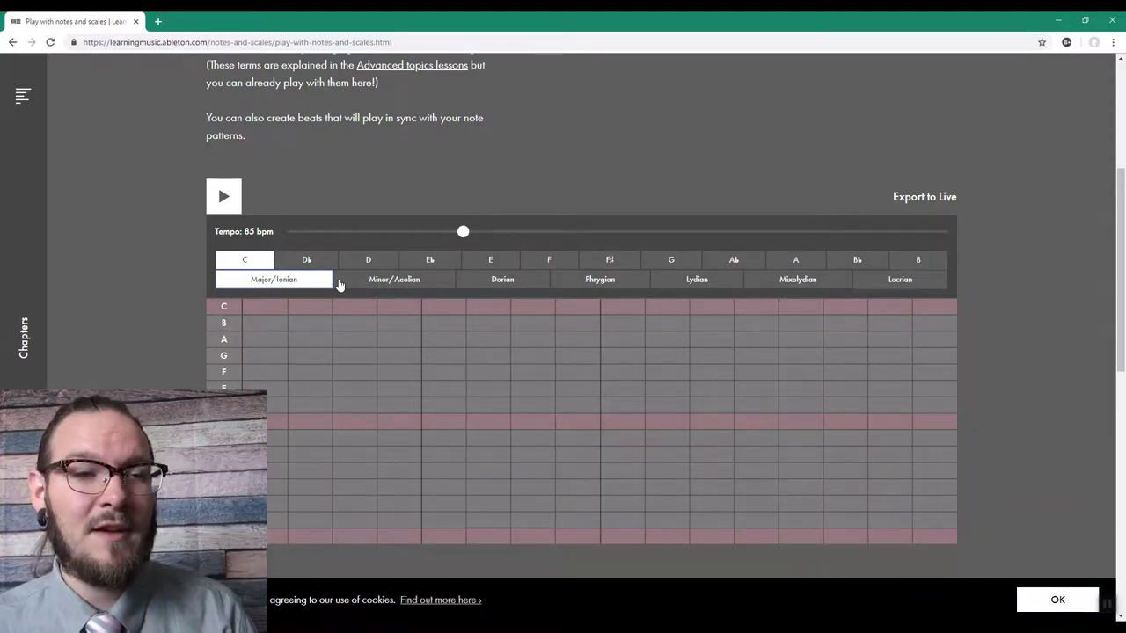
Set the scale to Minor/Aeolian and enter an ascending one-octave scale from low C to middle C across the first eight steps.
{"action": "scroll", "coordinate": [354, 289], "scroll_direction": "down", "scroll_amount": 1}
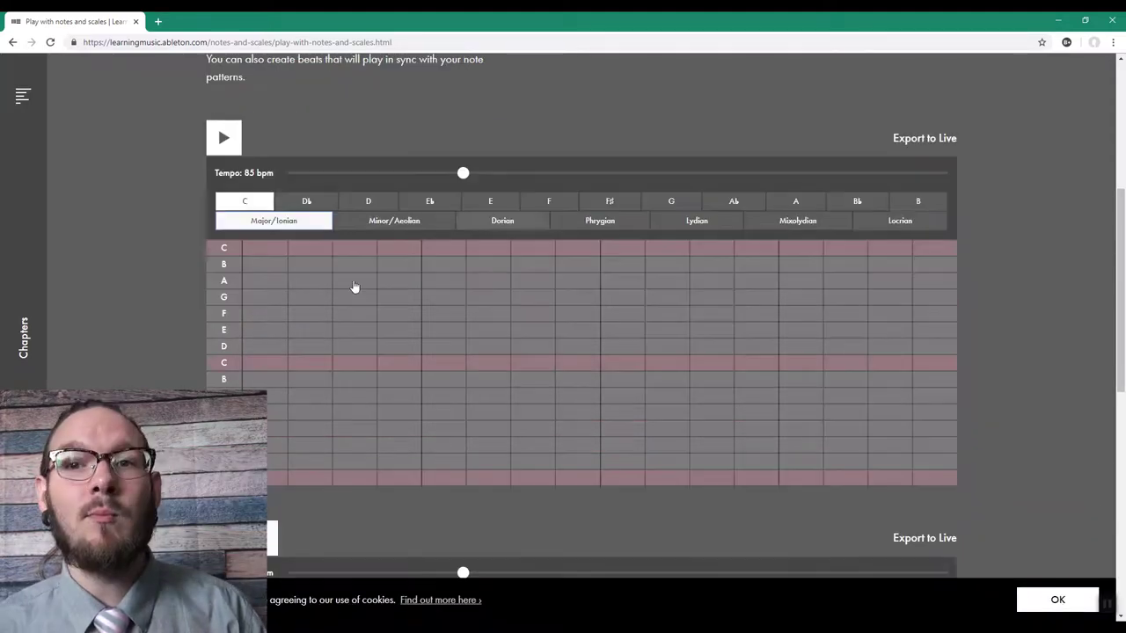
{"action": "left_click", "coordinate": [393, 224]}
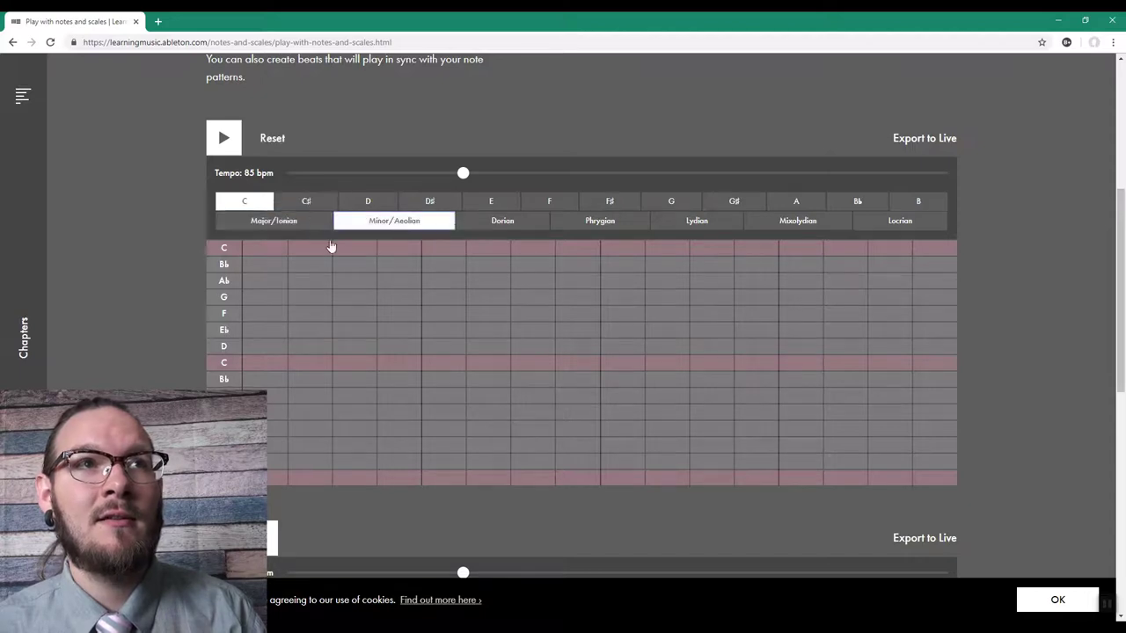
{"action": "left_click", "coordinate": [273, 477]}
{"action": "left_click", "coordinate": [309, 460]}
{"action": "left_click", "coordinate": [354, 445]}
{"action": "left_click", "coordinate": [399, 429]}
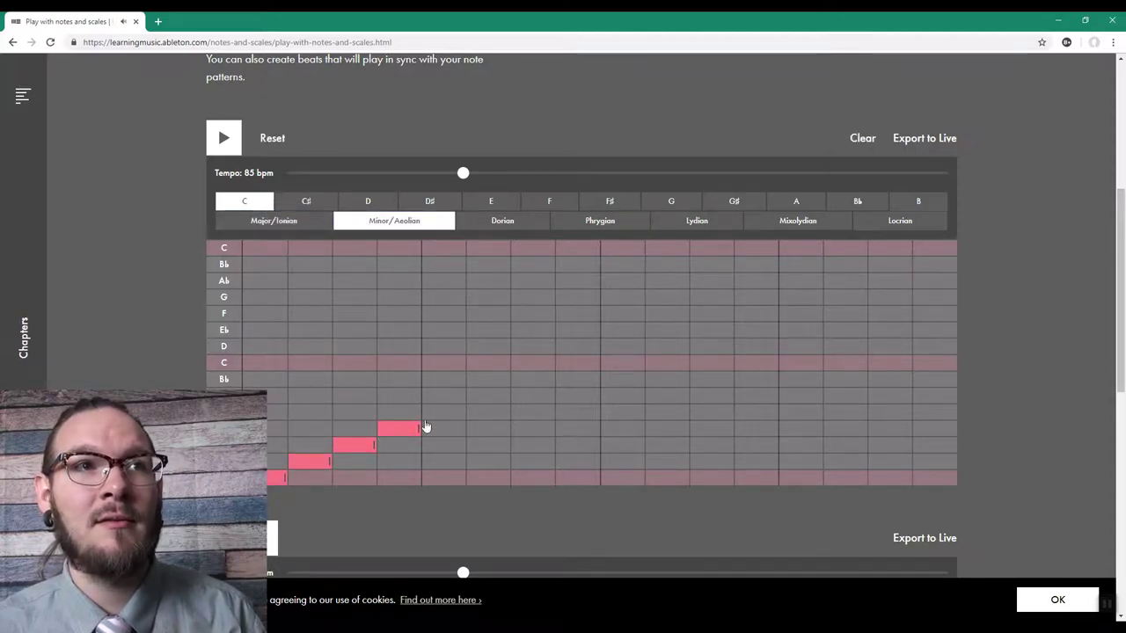
{"action": "left_click", "coordinate": [442, 412]}
{"action": "left_click", "coordinate": [486, 395]}
{"action": "left_click", "coordinate": [532, 379]}
{"action": "left_click", "coordinate": [573, 363]}
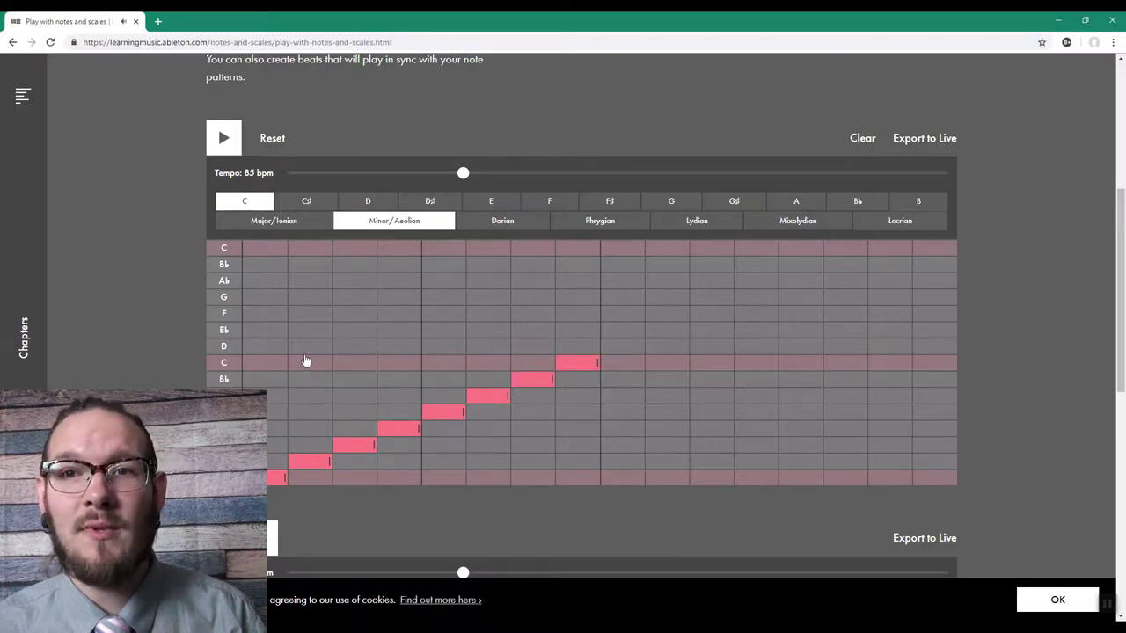
Play the ascending scale in Major/Ionian and in Minor/Aeolian to compare them, leaving Minor/Aeolian selected.
{"action": "left_click", "coordinate": [281, 221]}
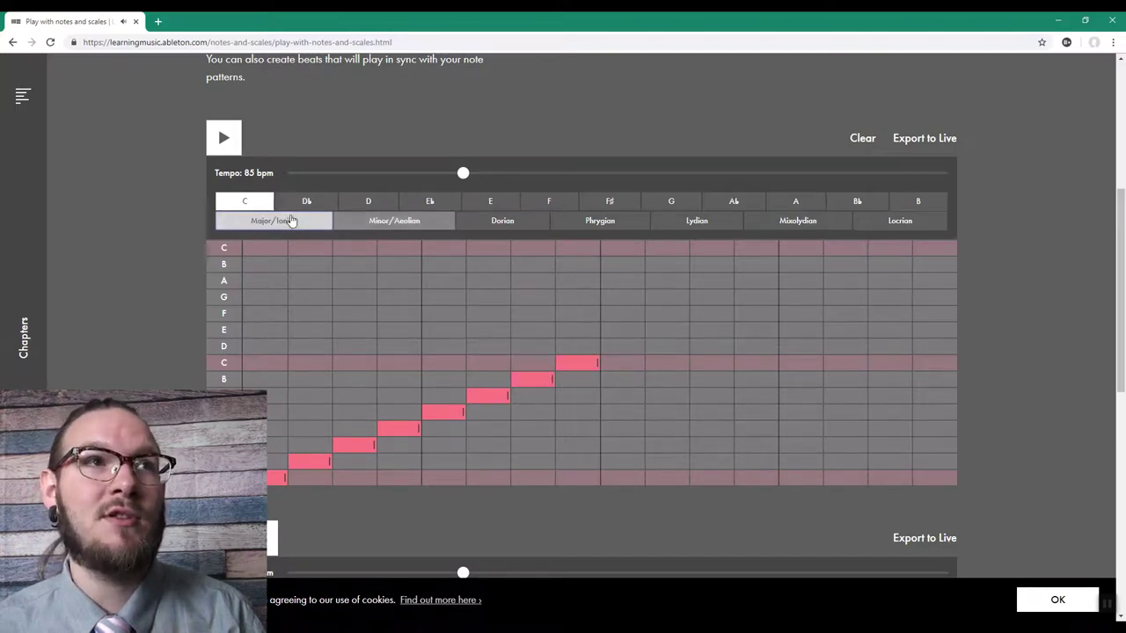
{"action": "left_click", "coordinate": [225, 148]}
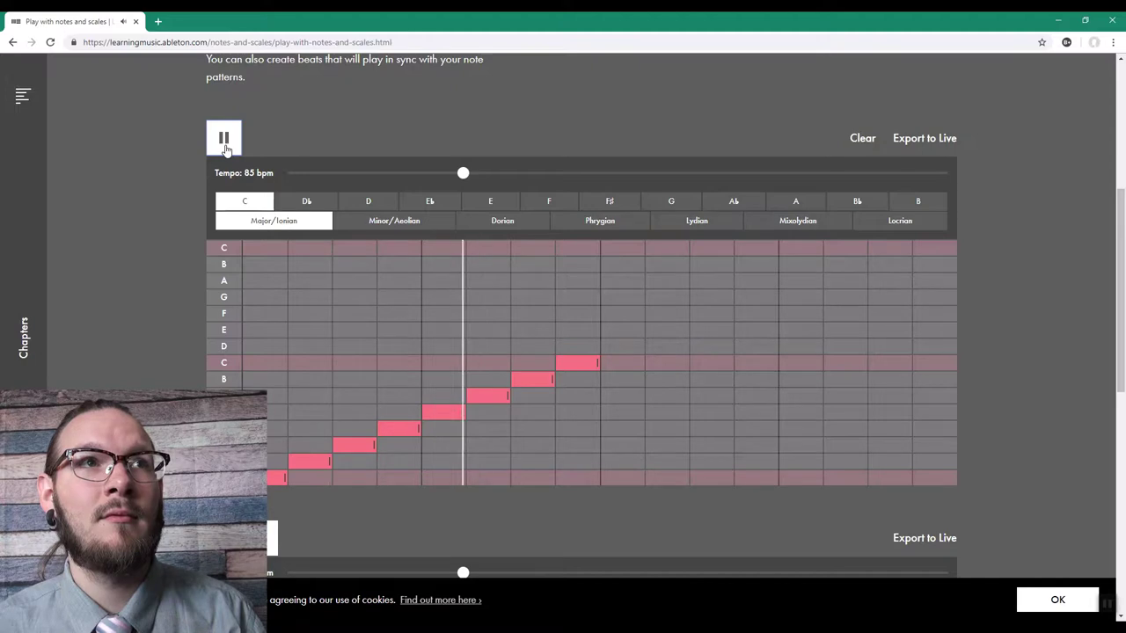
{"action": "left_click", "coordinate": [394, 221]}
{"action": "left_click", "coordinate": [225, 136]}
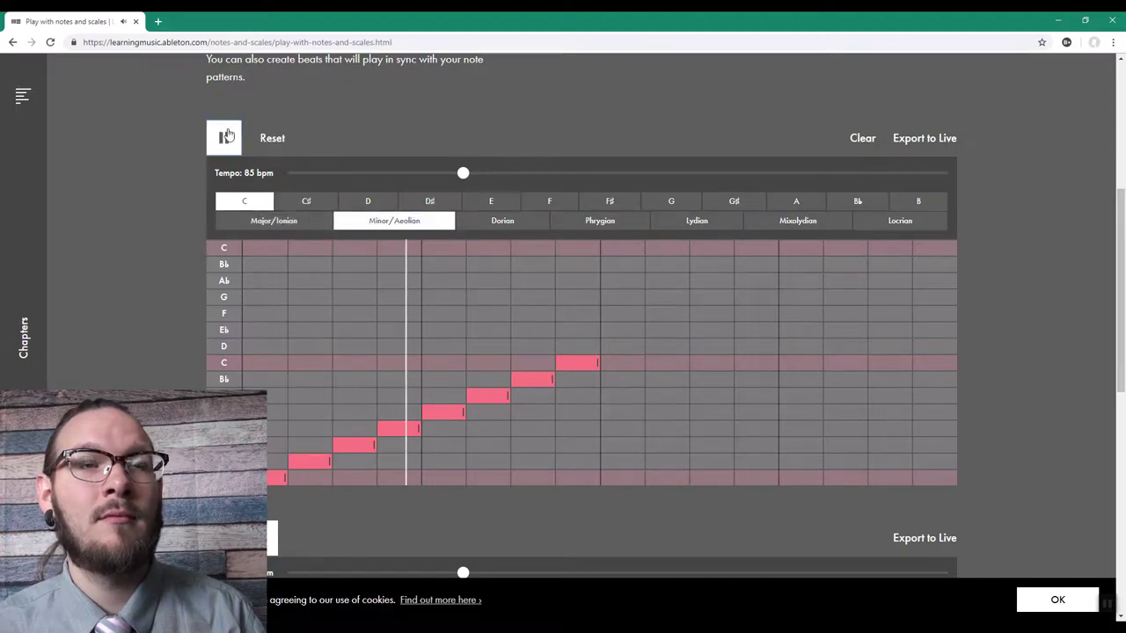
{"action": "left_click", "coordinate": [224, 141]}
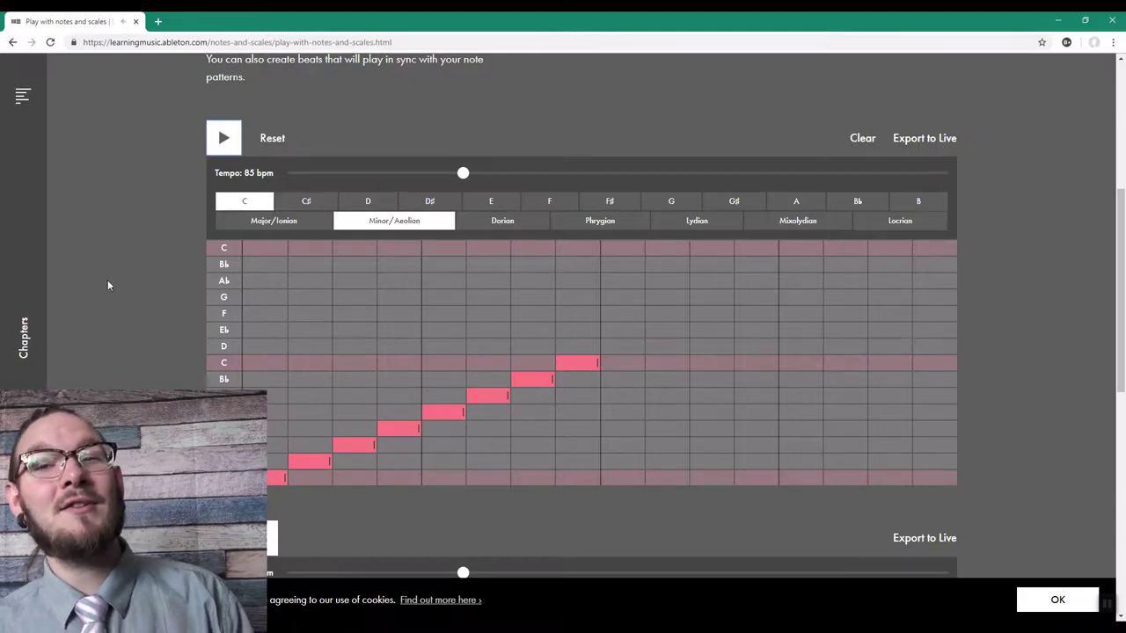
Look over the lesson's note grid and the drum grid below it, auditioning the Open Hat pad.
{"action": "scroll", "coordinate": [109, 273], "scroll_direction": "down", "scroll_amount": 1}
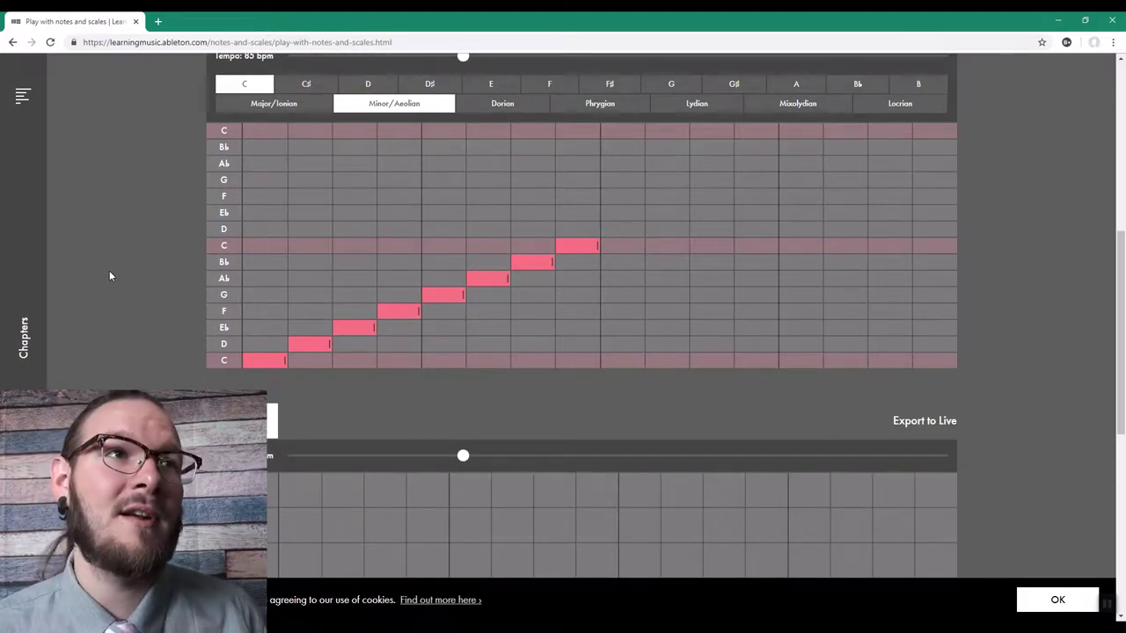
{"action": "scroll", "coordinate": [121, 299], "scroll_direction": "down", "scroll_amount": 2}
{"action": "scroll", "coordinate": [463, 260], "scroll_direction": "up", "scroll_amount": 2}
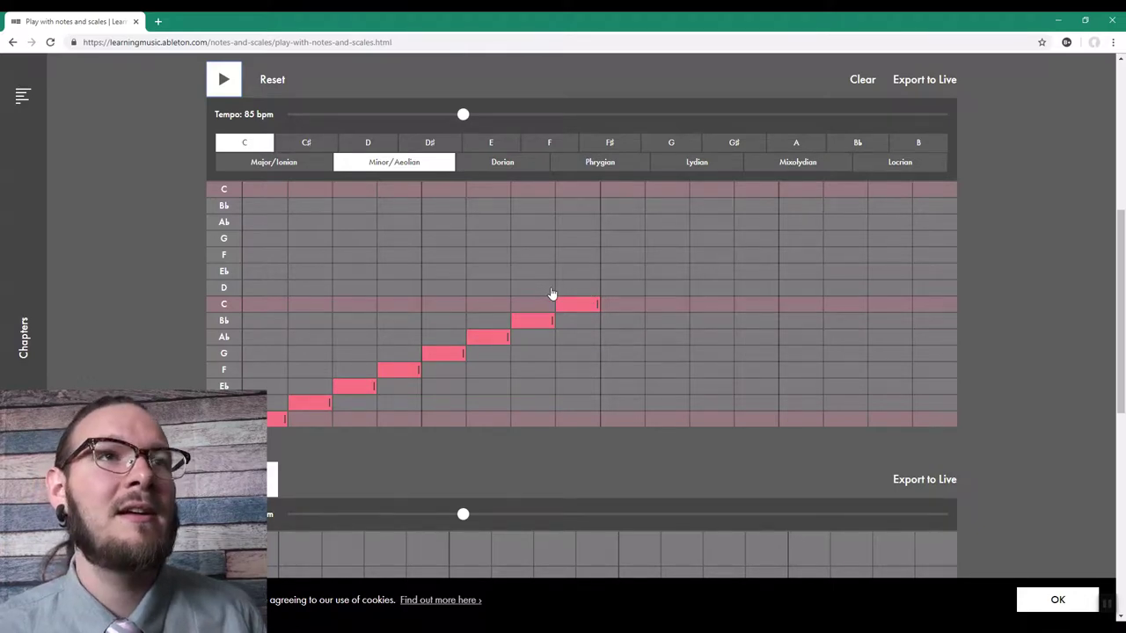
{"action": "scroll", "coordinate": [510, 365], "scroll_direction": "down", "scroll_amount": 1}
{"action": "scroll", "coordinate": [493, 371], "scroll_direction": "up", "scroll_amount": 3}
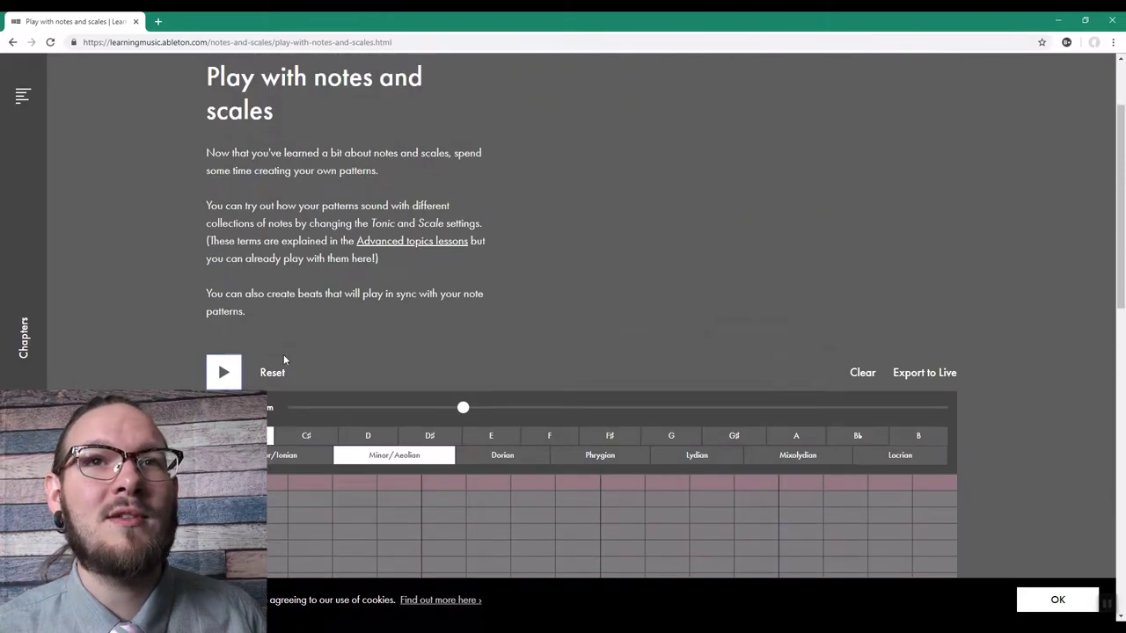
{"action": "scroll", "coordinate": [299, 352], "scroll_direction": "down", "scroll_amount": 3}
{"action": "scroll", "coordinate": [651, 329], "scroll_direction": "down", "scroll_amount": 6}
{"action": "scroll", "coordinate": [835, 420], "scroll_direction": "up", "scroll_amount": 3}
{"action": "left_click", "coordinate": [832, 440]}
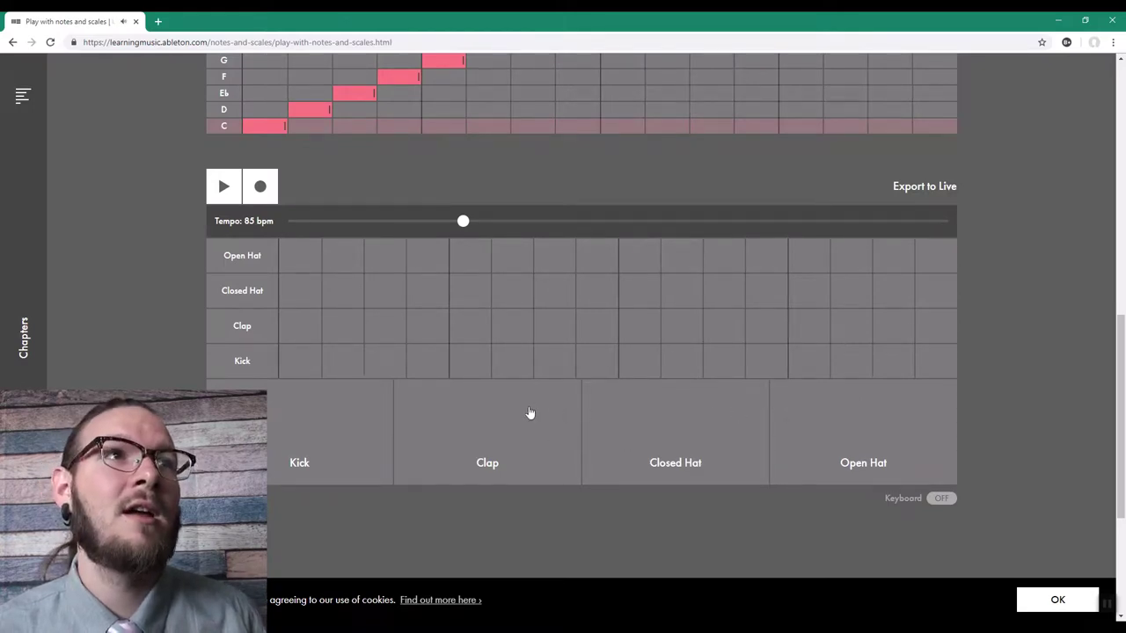
{"action": "scroll", "coordinate": [530, 413], "scroll_direction": "up", "scroll_amount": 5}
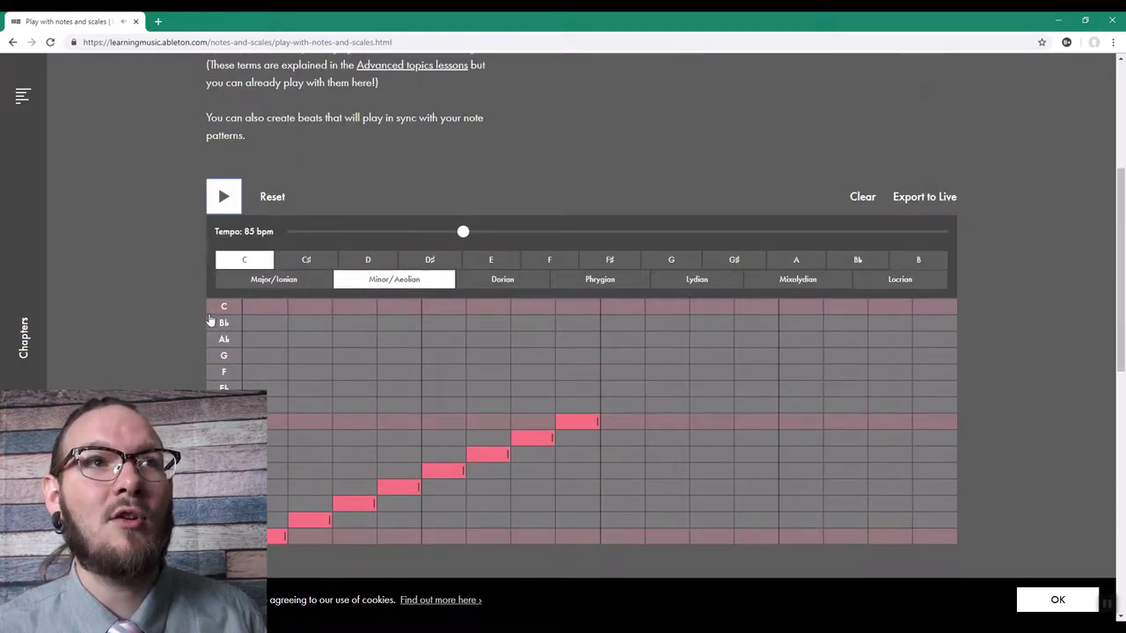
{"action": "scroll", "coordinate": [209, 320], "scroll_direction": "down", "scroll_amount": 2}
{"action": "scroll", "coordinate": [156, 322], "scroll_direction": "up", "scroll_amount": 2}
{"action": "scroll", "coordinate": [144, 280], "scroll_direction": "down", "scroll_amount": 3}
{"action": "scroll", "coordinate": [161, 291], "scroll_direction": "up", "scroll_amount": 3}
{"action": "scroll", "coordinate": [176, 284], "scroll_direction": "down", "scroll_amount": 3}
{"action": "scroll", "coordinate": [281, 397], "scroll_direction": "up", "scroll_amount": 1}
{"action": "scroll", "coordinate": [299, 326], "scroll_direction": "down", "scroll_amount": 3}
Place kicks on steps 1, 5, 9 and 13 and claps on steps 5 and 13 of the drum grid.
{"action": "left_click", "coordinate": [300, 301]}
{"action": "left_click", "coordinate": [470, 302]}
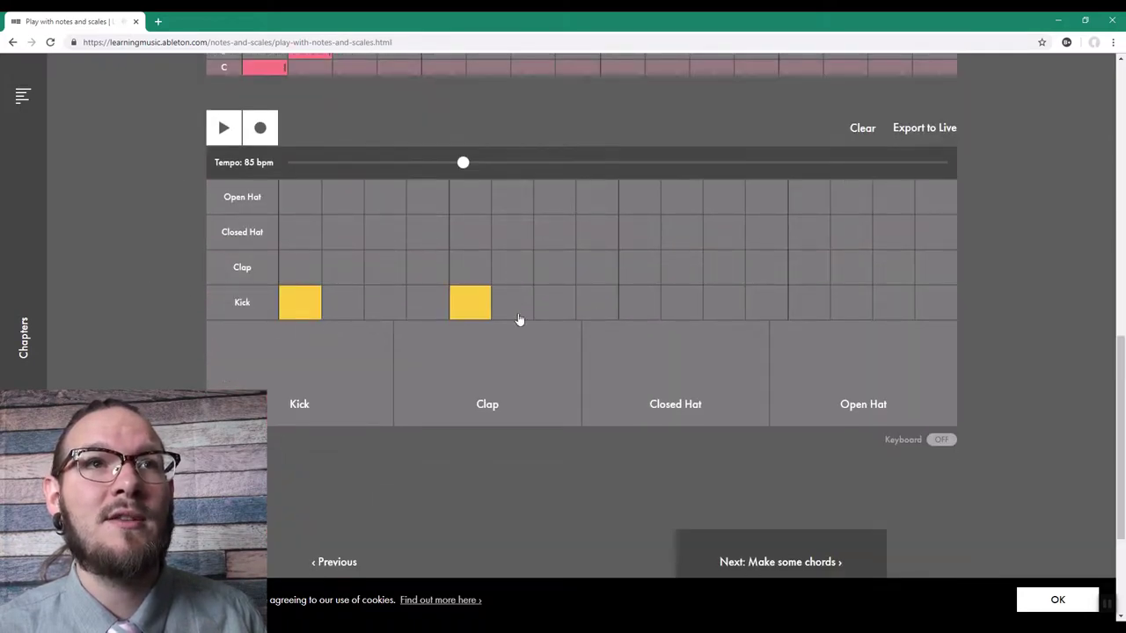
{"action": "left_click", "coordinate": [640, 302]}
{"action": "left_click", "coordinate": [809, 302]}
{"action": "left_click", "coordinate": [470, 267]}
{"action": "left_click", "coordinate": [794, 275]}
Erase the ascending scale notes from the Minor/Aeolian note grid, working down from the highest.
{"action": "scroll", "coordinate": [633, 273], "scroll_direction": "up", "scroll_amount": 5}
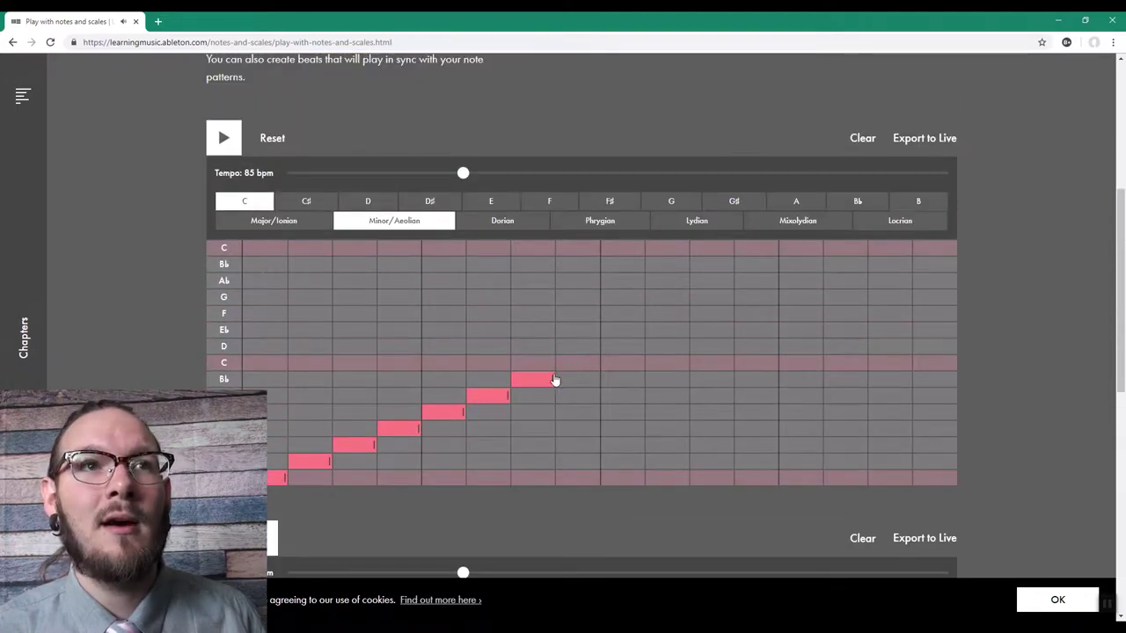
{"action": "left_click", "coordinate": [553, 379]}
{"action": "left_click", "coordinate": [499, 381]}
{"action": "left_click", "coordinate": [494, 381]}
{"action": "left_click", "coordinate": [459, 412]}
{"action": "left_click", "coordinate": [413, 428]}
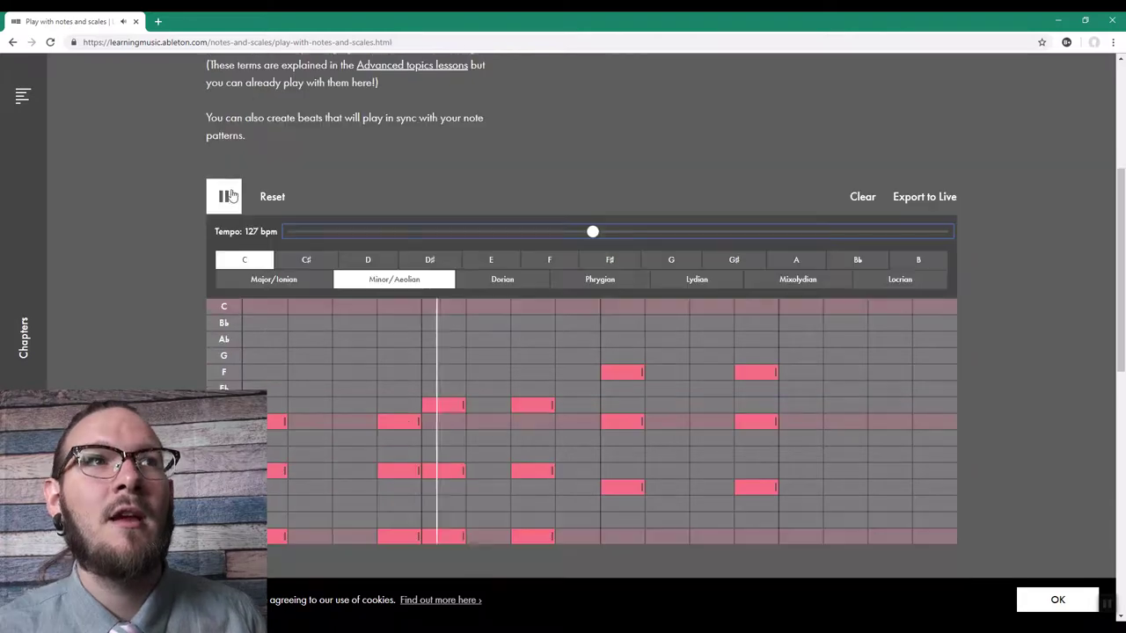
Audition the chord pattern together with the kick and clap beat, and stop playback.
{"action": "key", "text": "space"}
{"action": "scroll", "coordinate": [159, 261], "scroll_direction": "down", "scroll_amount": 5}
{"action": "key", "text": "space"}
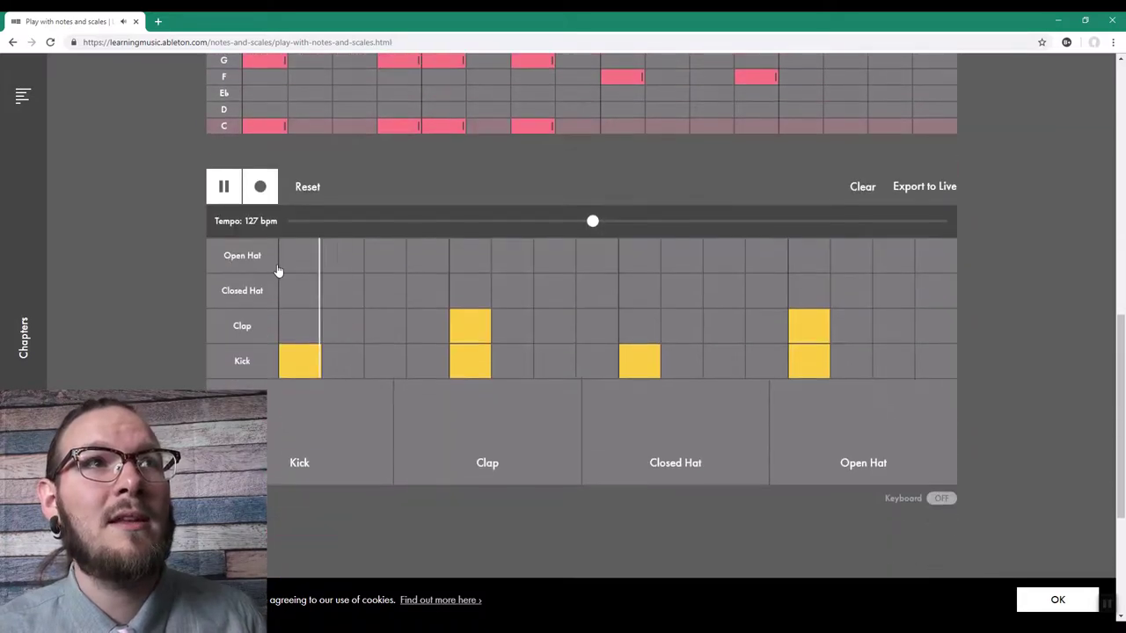
{"action": "key", "text": "space"}
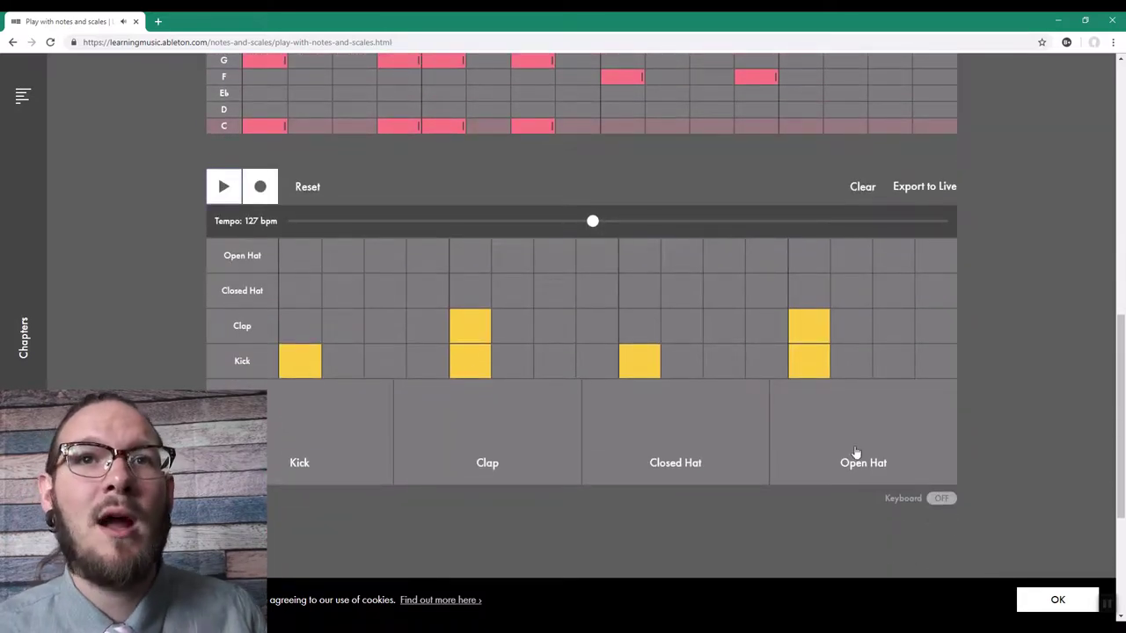
Advance through the Make some chords and Major triads lessons to the Minor triads lesson.
{"action": "scroll", "coordinate": [668, 447], "scroll_direction": "down", "scroll_amount": 3}
{"action": "left_click", "coordinate": [763, 378]}
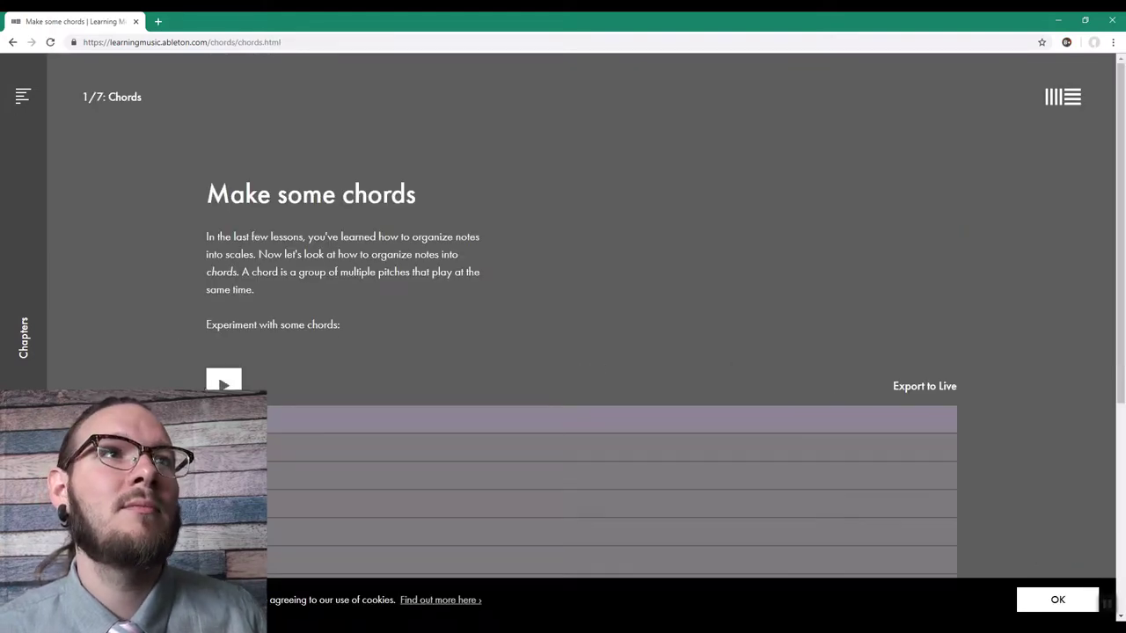
{"action": "scroll", "coordinate": [151, 314], "scroll_direction": "down", "scroll_amount": 3}
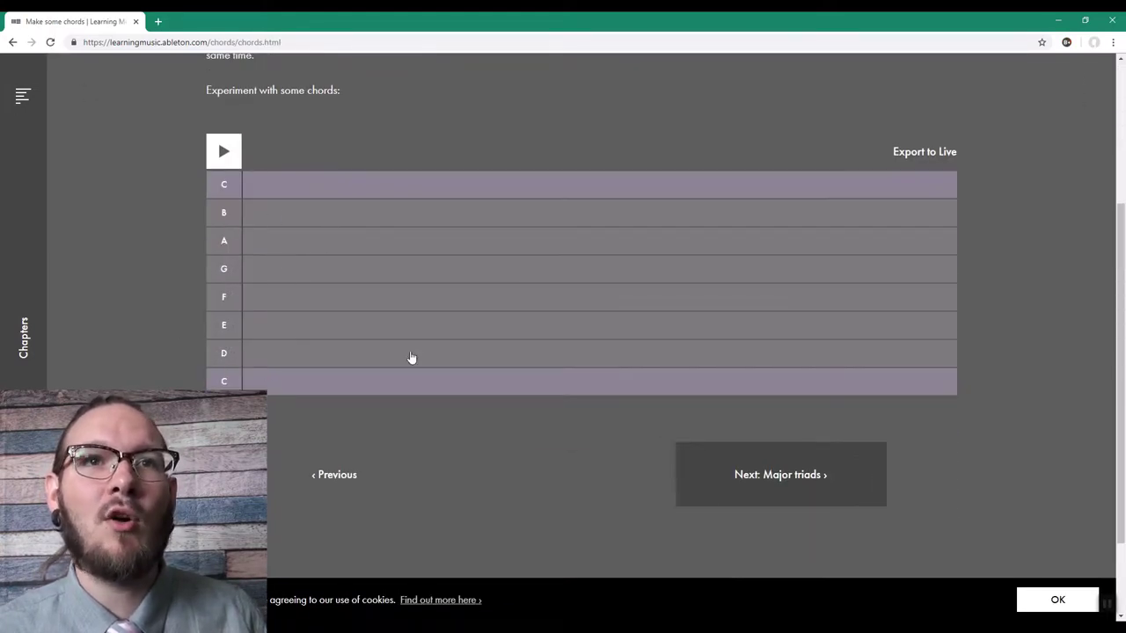
{"action": "left_click", "coordinate": [781, 480]}
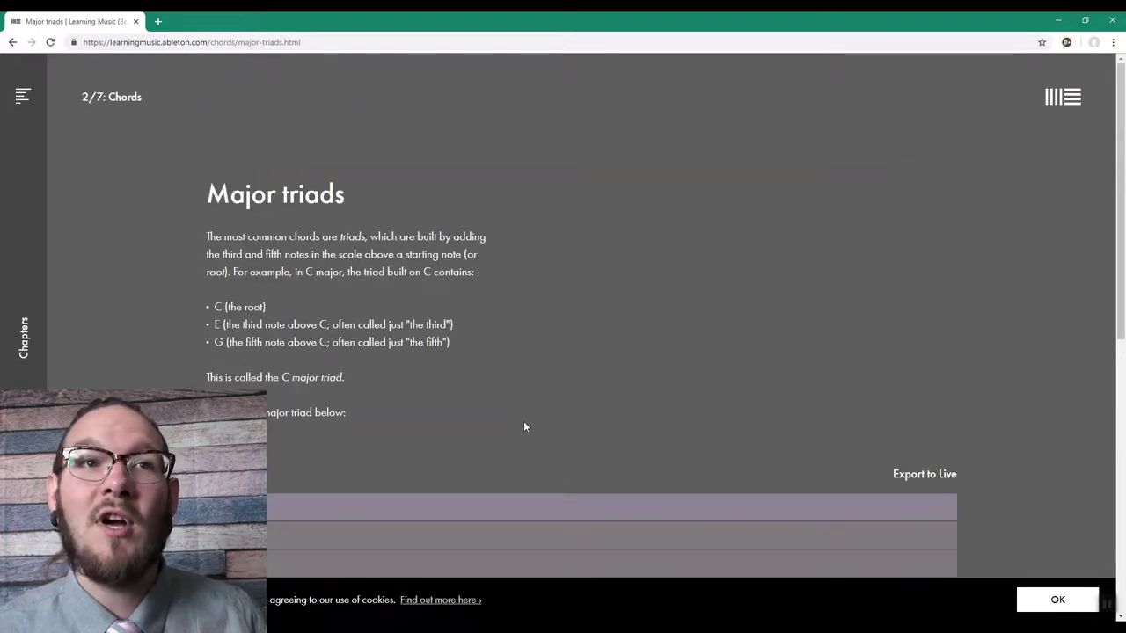
{"action": "scroll", "coordinate": [523, 427], "scroll_direction": "down", "scroll_amount": 7}
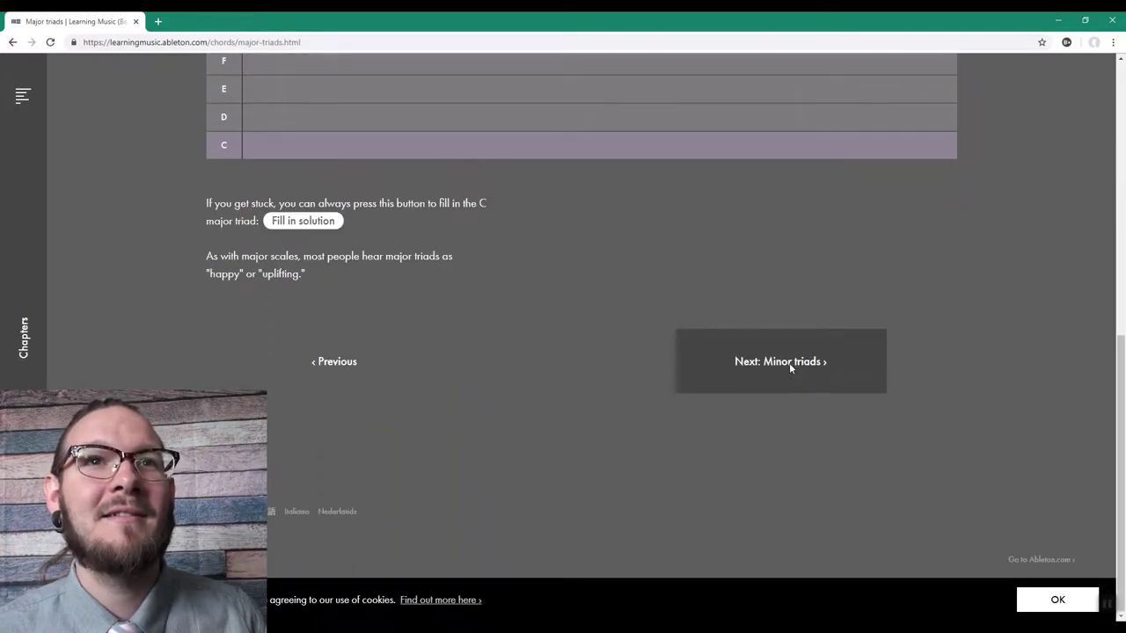
{"action": "left_click", "coordinate": [789, 362]}
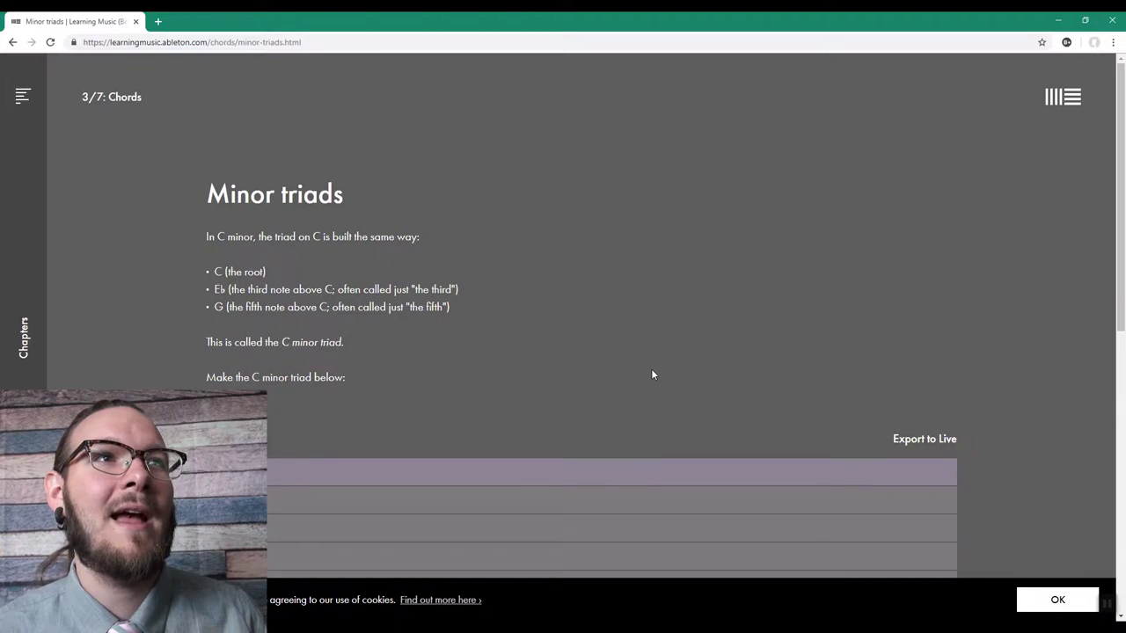
Read how the C minor triad is built from root, third and fifth, and continue to the "Get Up, Stand Up" lesson.
{"action": "scroll", "coordinate": [649, 374], "scroll_direction": "down", "scroll_amount": 2}
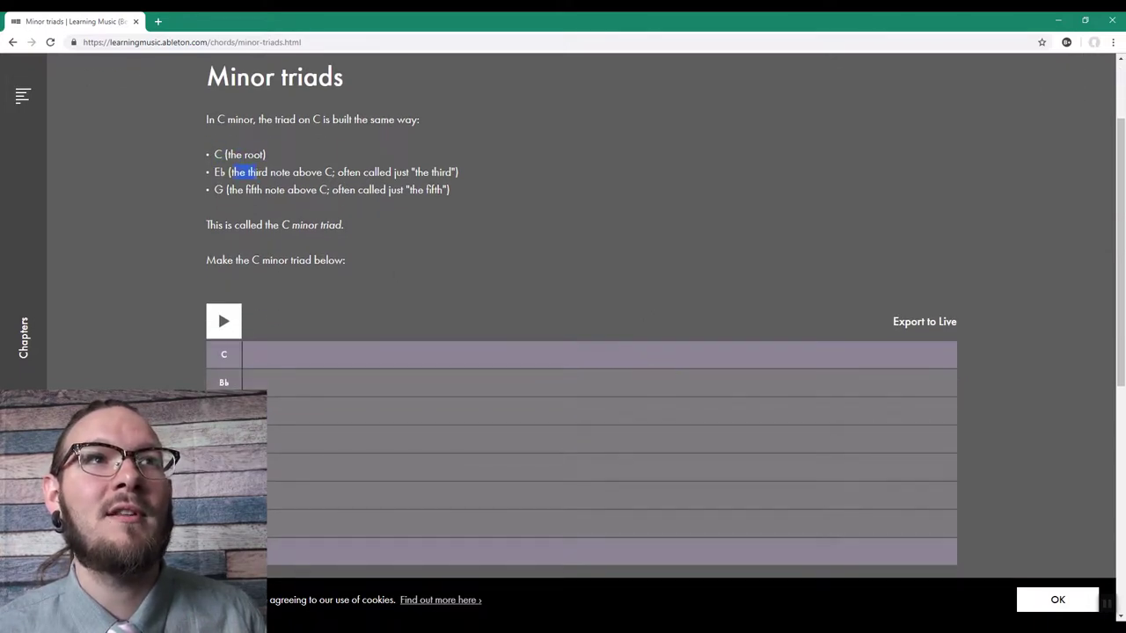
{"action": "left_click_drag", "start_coordinate": [229, 190], "coordinate": [275, 190]}
{"action": "left_click", "coordinate": [553, 233]}
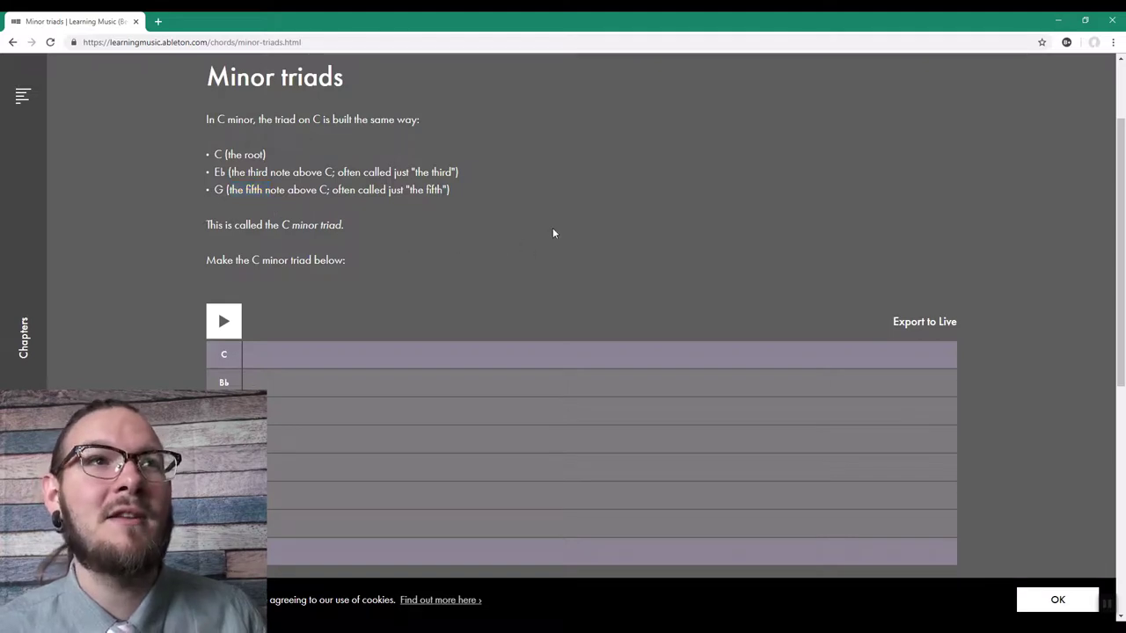
{"action": "scroll", "coordinate": [387, 274], "scroll_direction": "down", "scroll_amount": 2}
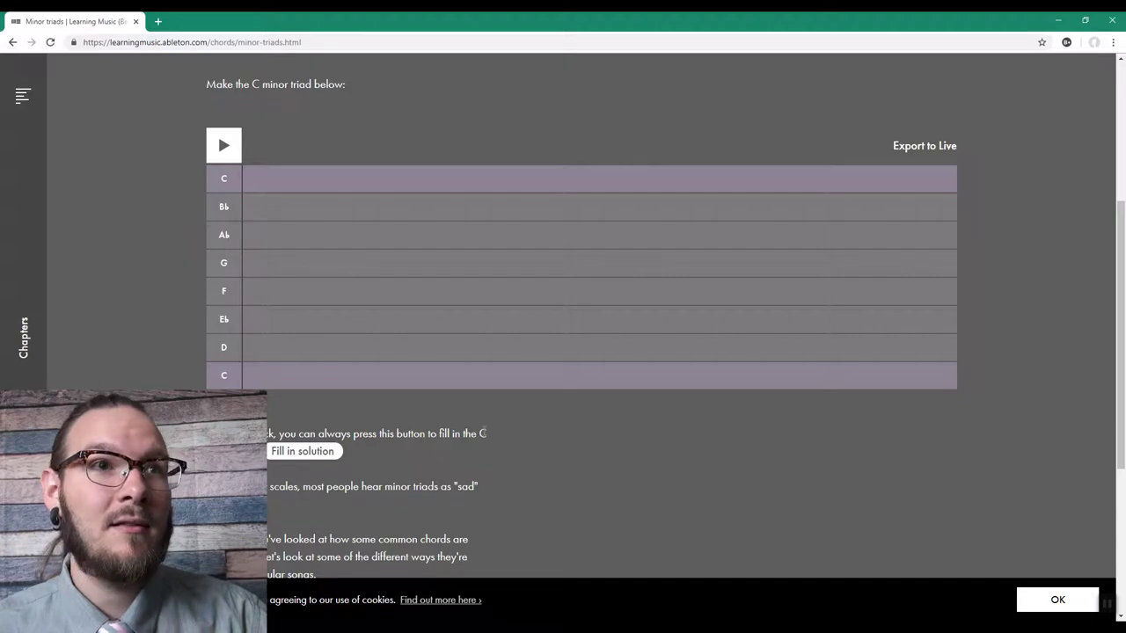
{"action": "scroll", "coordinate": [509, 398], "scroll_direction": "down", "scroll_amount": 3}
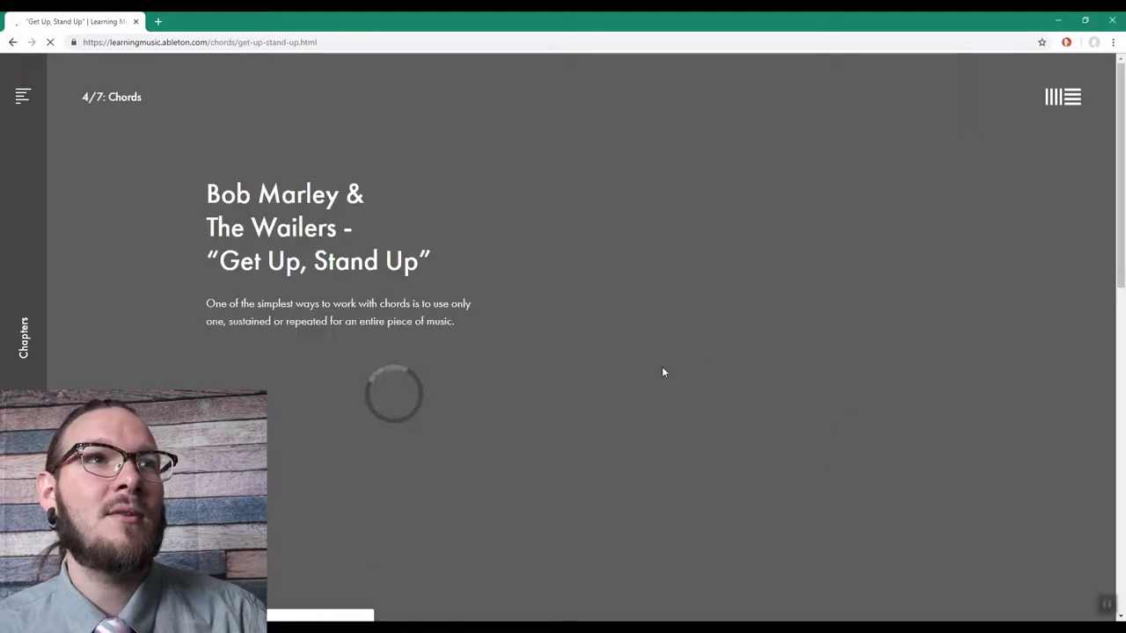
Play the repeated C minor chord pattern in the "Get Up, Stand Up" lesson.
{"action": "scroll", "coordinate": [492, 321], "scroll_direction": "down", "scroll_amount": 12}
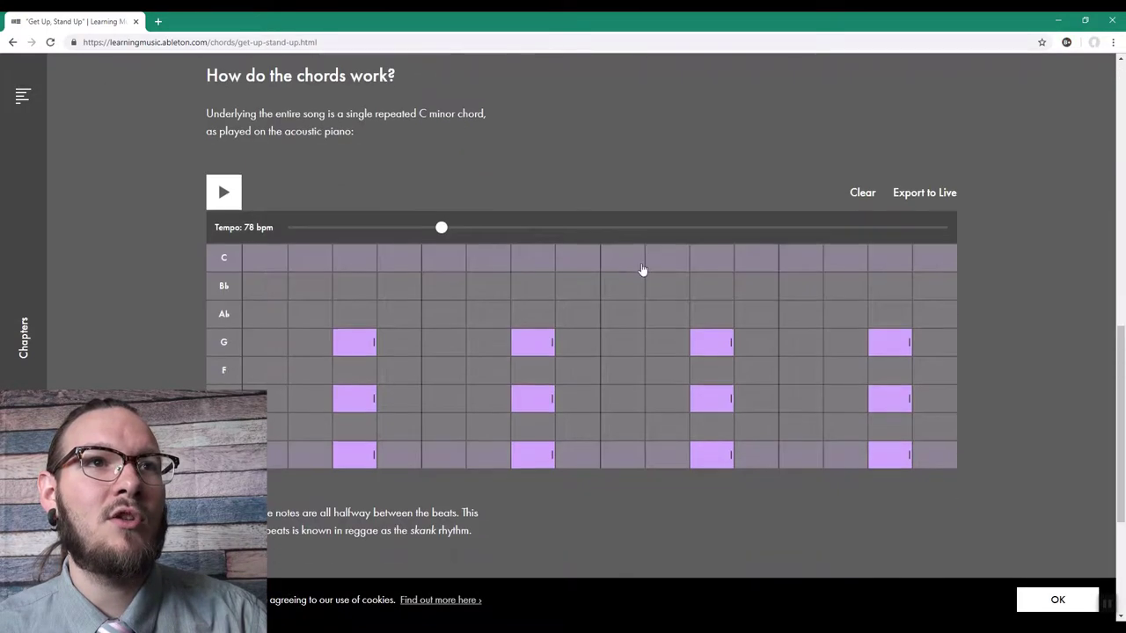
{"action": "scroll", "coordinate": [457, 323], "scroll_direction": "up", "scroll_amount": 4}
{"action": "scroll", "coordinate": [407, 314], "scroll_direction": "down", "scroll_amount": 1}
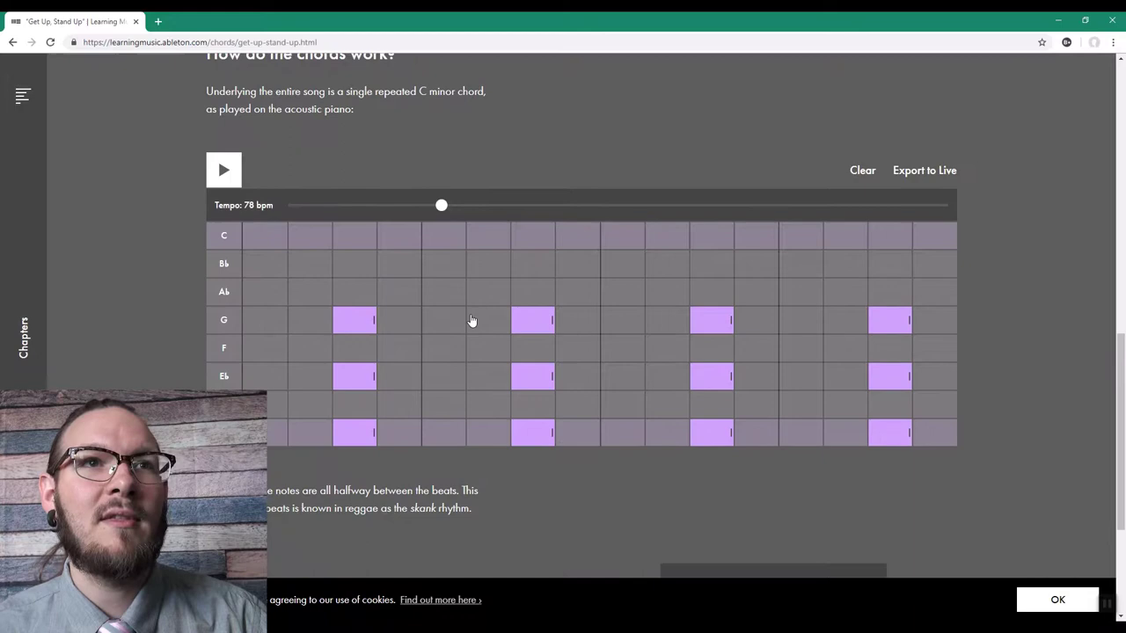
{"action": "left_click", "coordinate": [225, 171]}
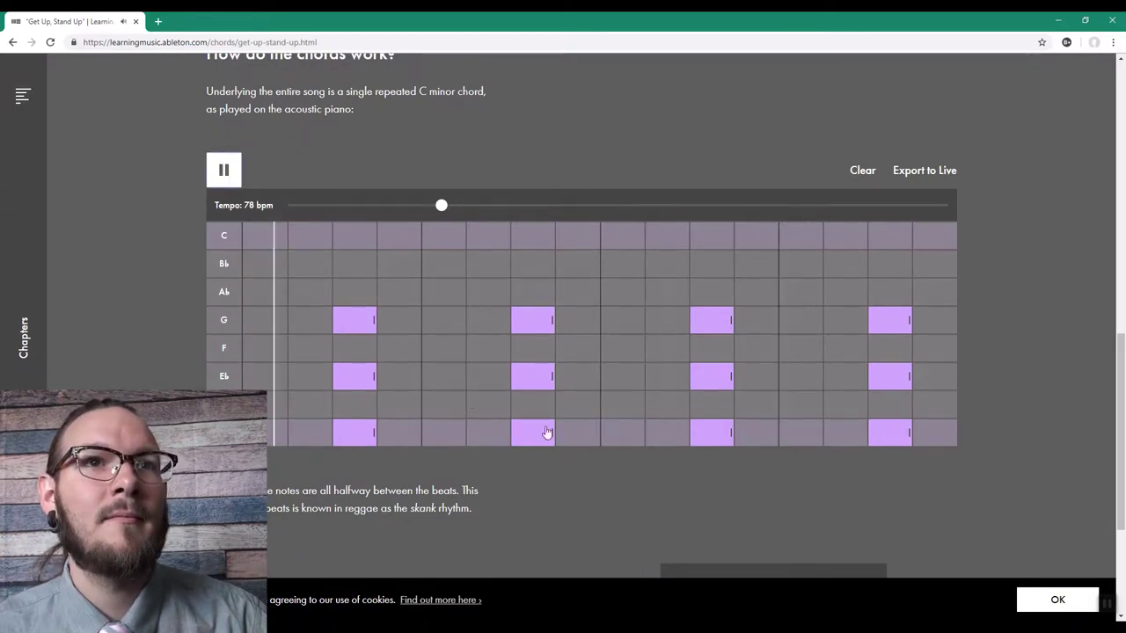
Open the "Mary Had a Little Lamb" lesson and play part of its melody harmonized with chords.
{"action": "scroll", "coordinate": [762, 413], "scroll_direction": "down", "scroll_amount": 3}
{"action": "left_click", "coordinate": [763, 387]}
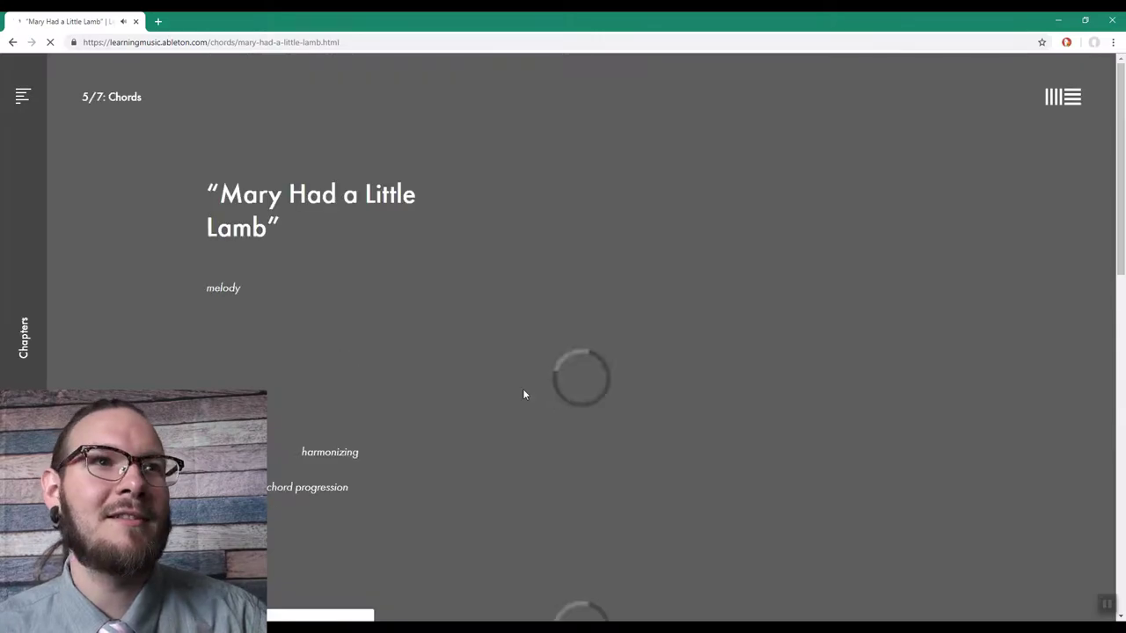
{"action": "scroll", "coordinate": [525, 392], "scroll_direction": "down", "scroll_amount": 4}
{"action": "scroll", "coordinate": [651, 337], "scroll_direction": "up", "scroll_amount": 4}
{"action": "scroll", "coordinate": [427, 355], "scroll_direction": "down", "scroll_amount": 3}
{"action": "scroll", "coordinate": [211, 305], "scroll_direction": "down", "scroll_amount": 3}
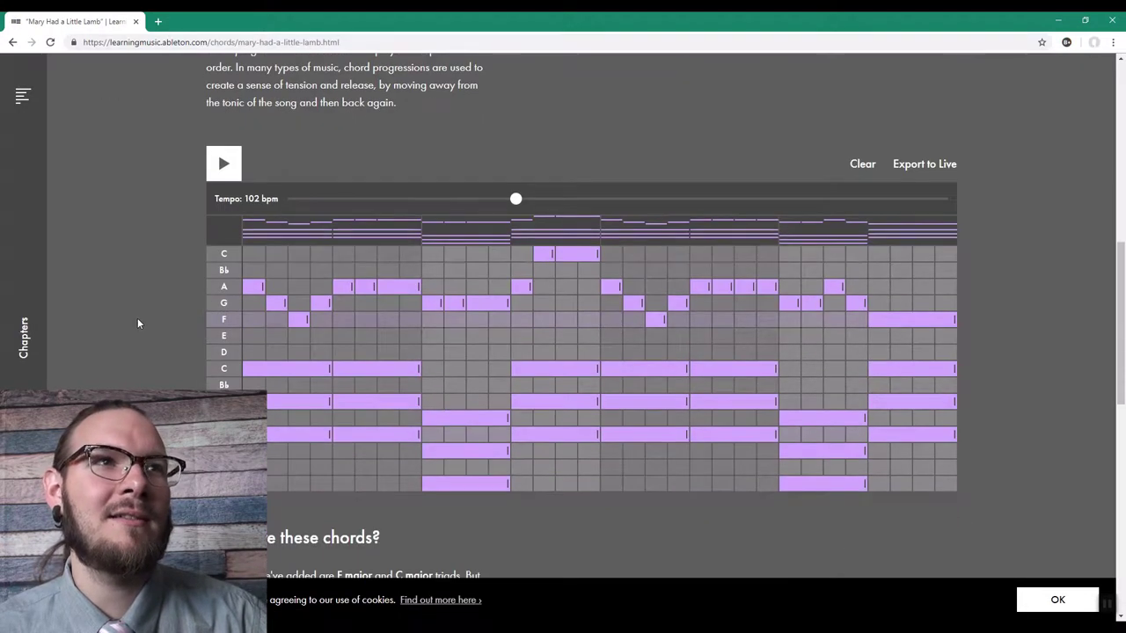
{"action": "left_click", "coordinate": [219, 170]}
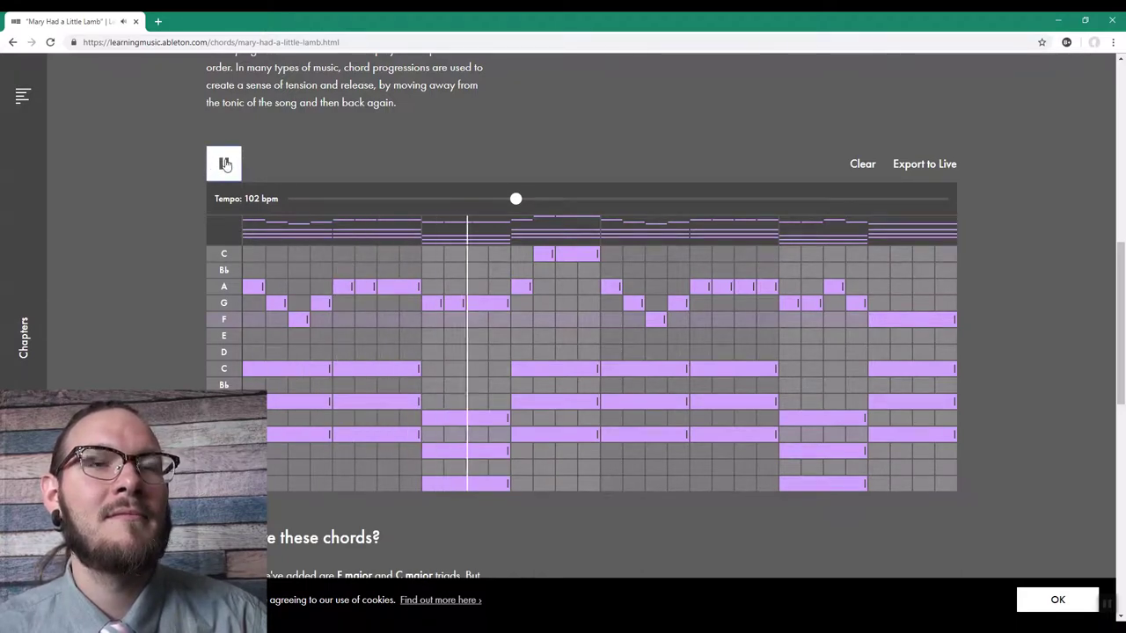
{"action": "left_click", "coordinate": [224, 164]}
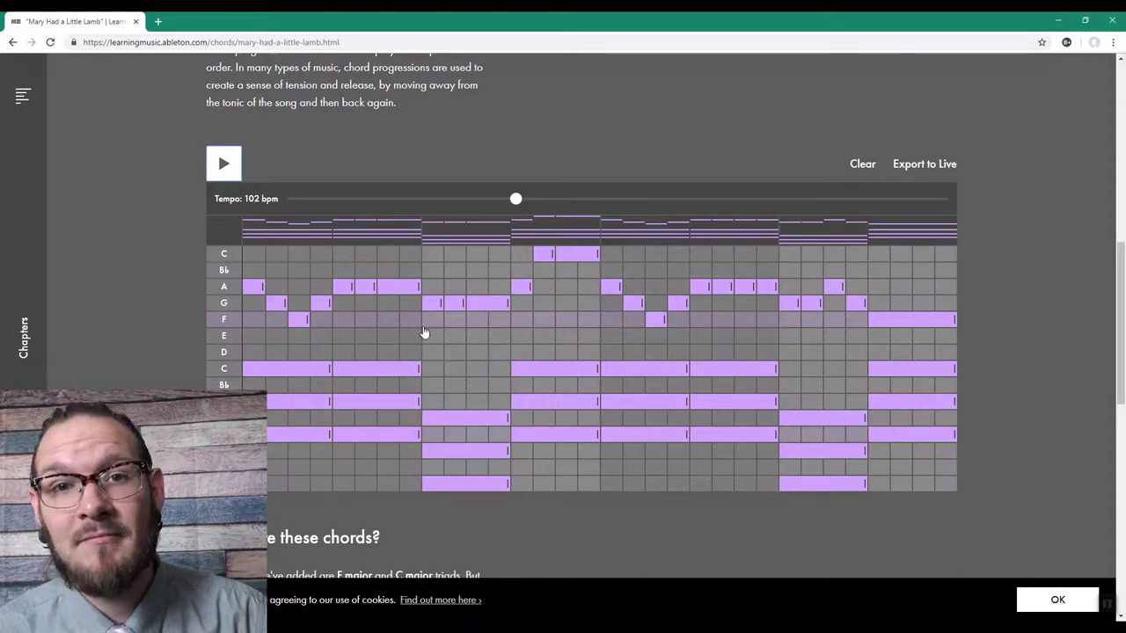
{"action": "scroll", "coordinate": [151, 354], "scroll_direction": "down", "scroll_amount": 3}
{"action": "scroll", "coordinate": [131, 338], "scroll_direction": "up", "scroll_amount": 3}
{"action": "scroll", "coordinate": [129, 322], "scroll_direction": "down", "scroll_amount": 1}
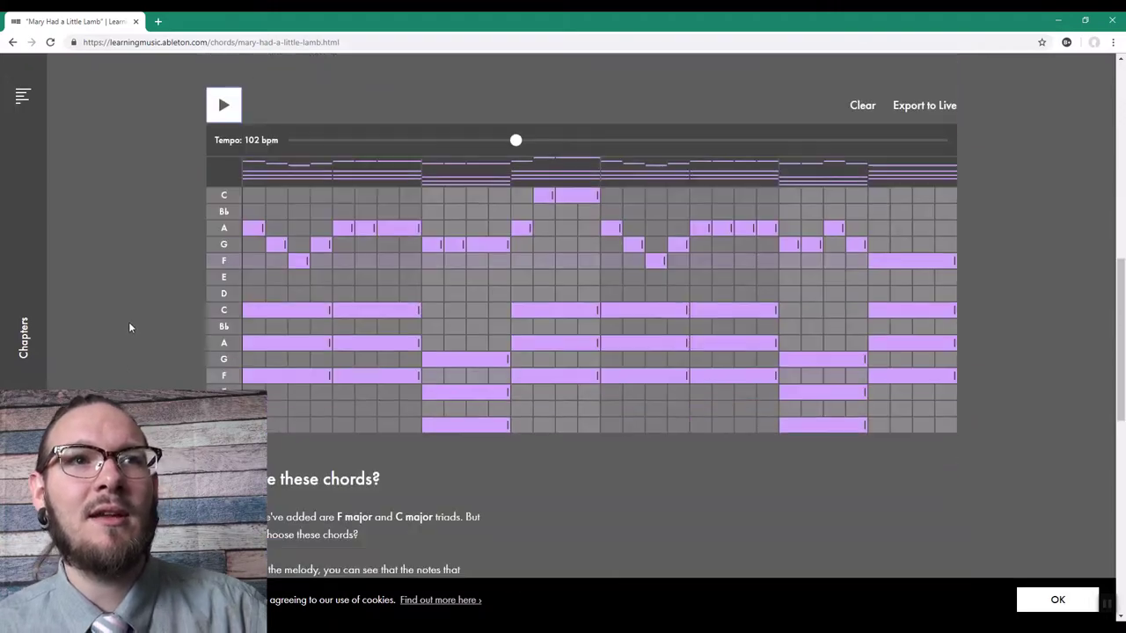
Advance through the 1-5-6-4, Play with chords and Make basslines lessons to the "Good Life" lesson.
{"action": "scroll", "coordinate": [161, 308], "scroll_direction": "down", "scroll_amount": 10}
{"action": "left_click", "coordinate": [766, 362]}
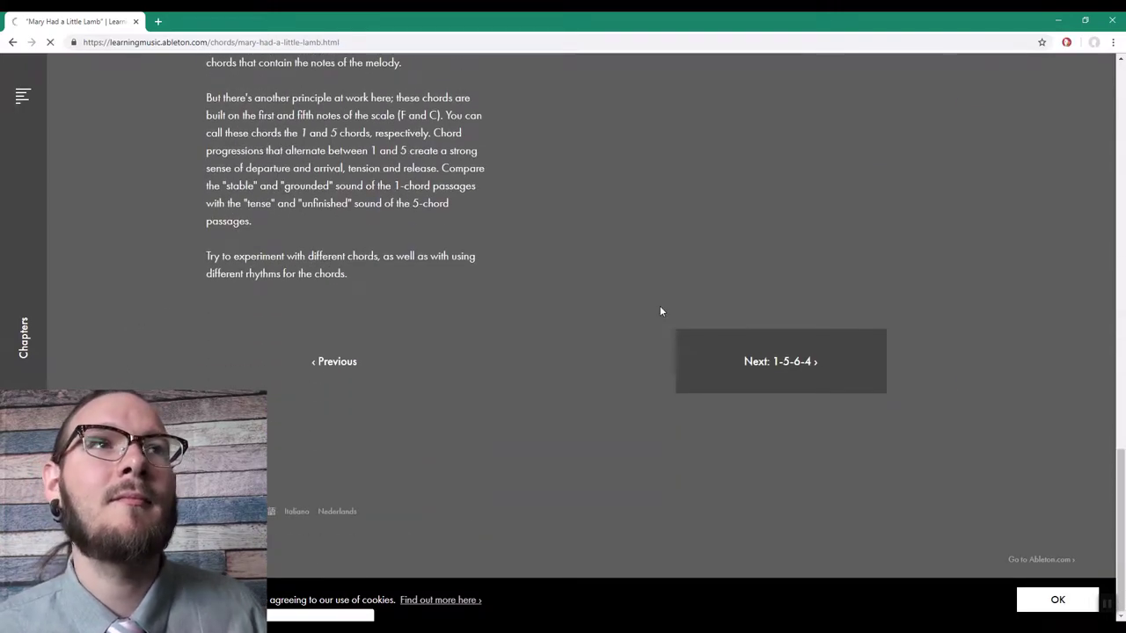
{"action": "scroll", "coordinate": [1022, 335], "scroll_direction": "down", "scroll_amount": 10}
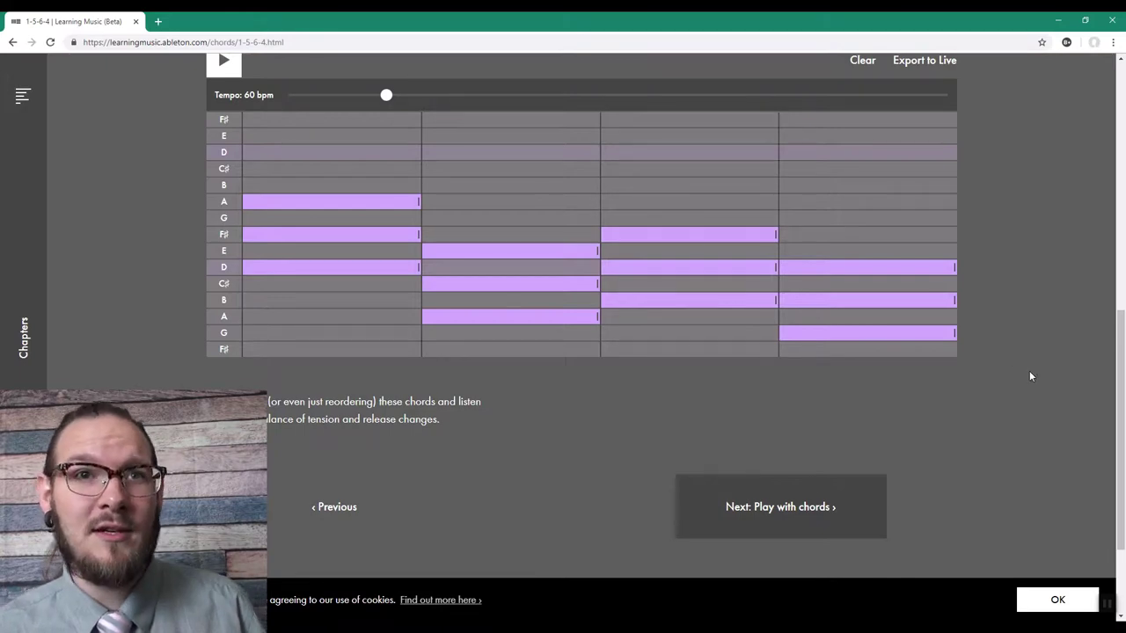
{"action": "left_click", "coordinate": [765, 515]}
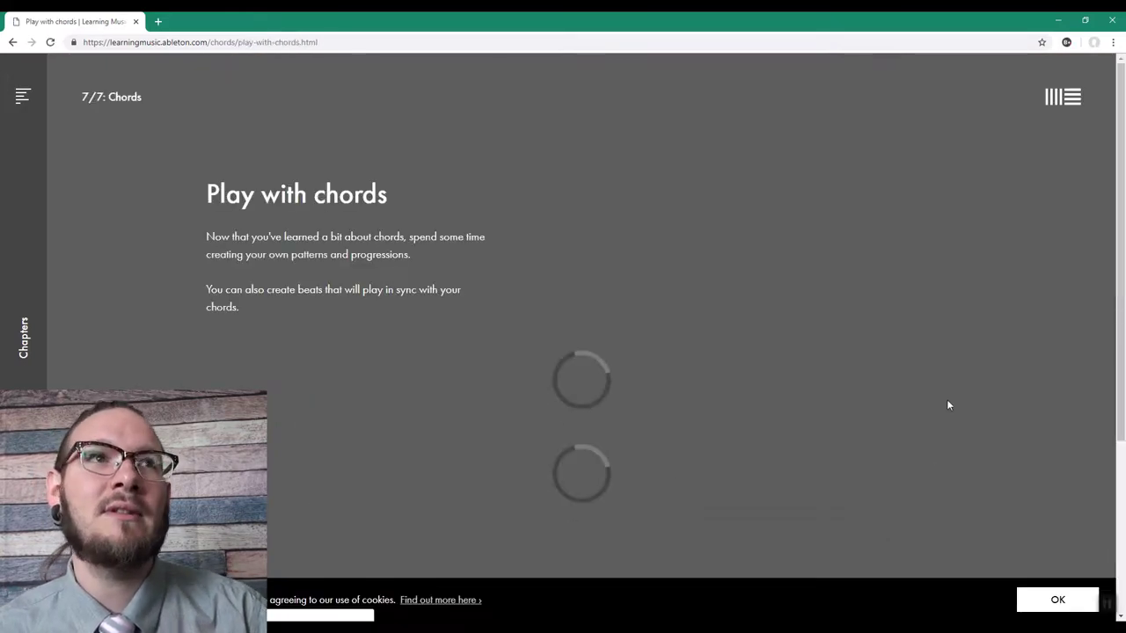
{"action": "scroll", "coordinate": [999, 381], "scroll_direction": "down", "scroll_amount": 10}
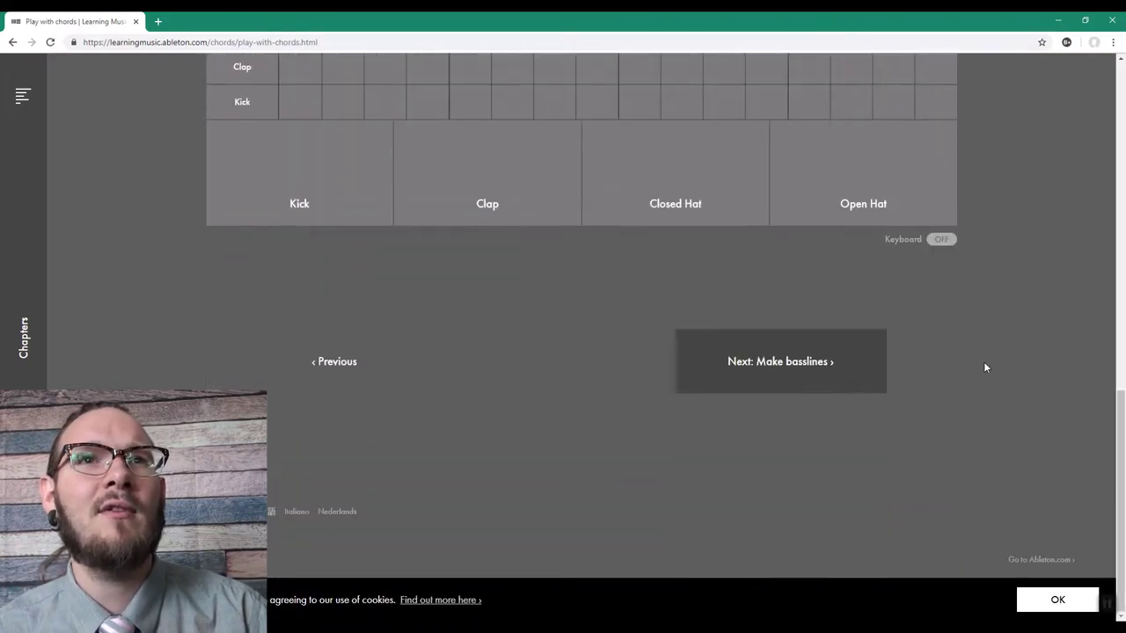
{"action": "left_click", "coordinate": [796, 376]}
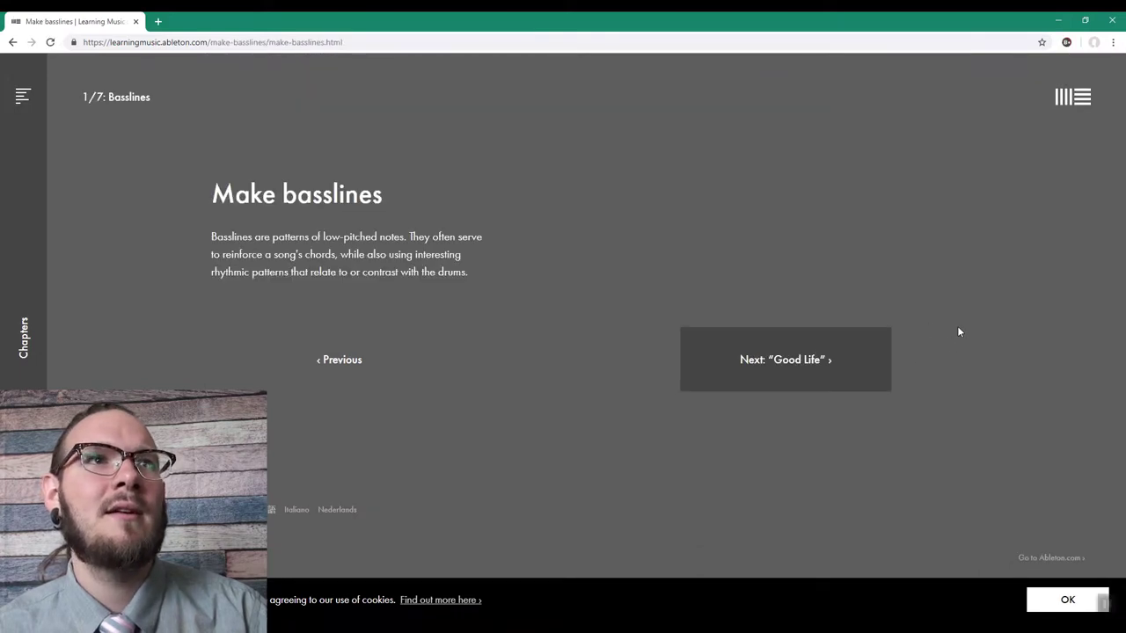
{"action": "left_click", "coordinate": [790, 377]}
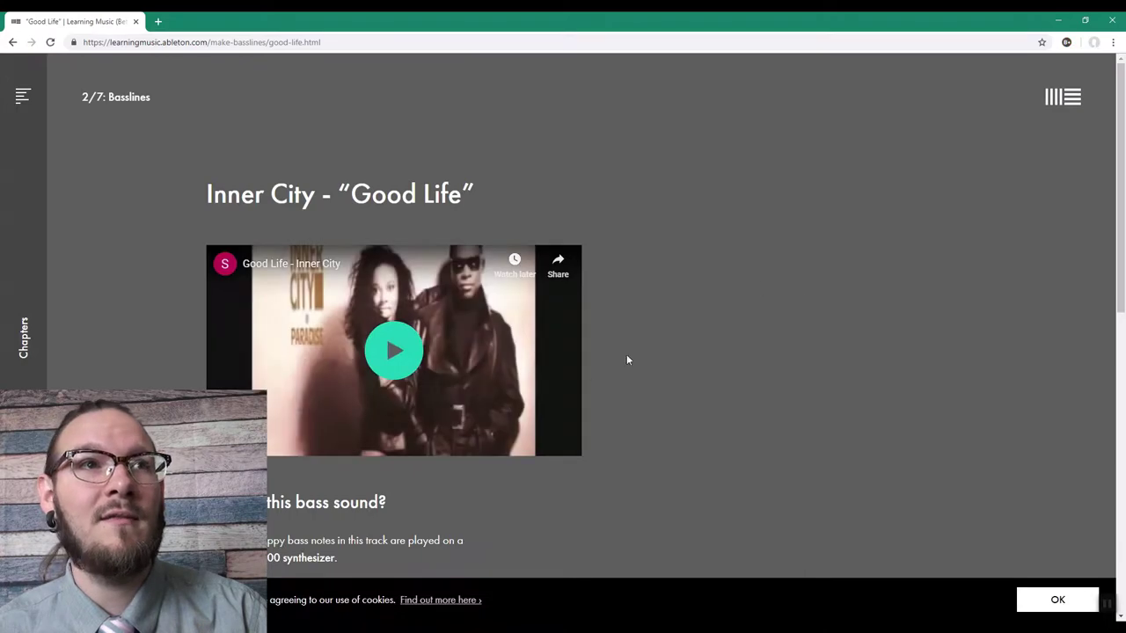
Examine the "Good Life" lesson's explanation of the bass sound and how its bassline pattern is put together.
{"action": "scroll", "coordinate": [688, 329], "scroll_direction": "down", "scroll_amount": 8}
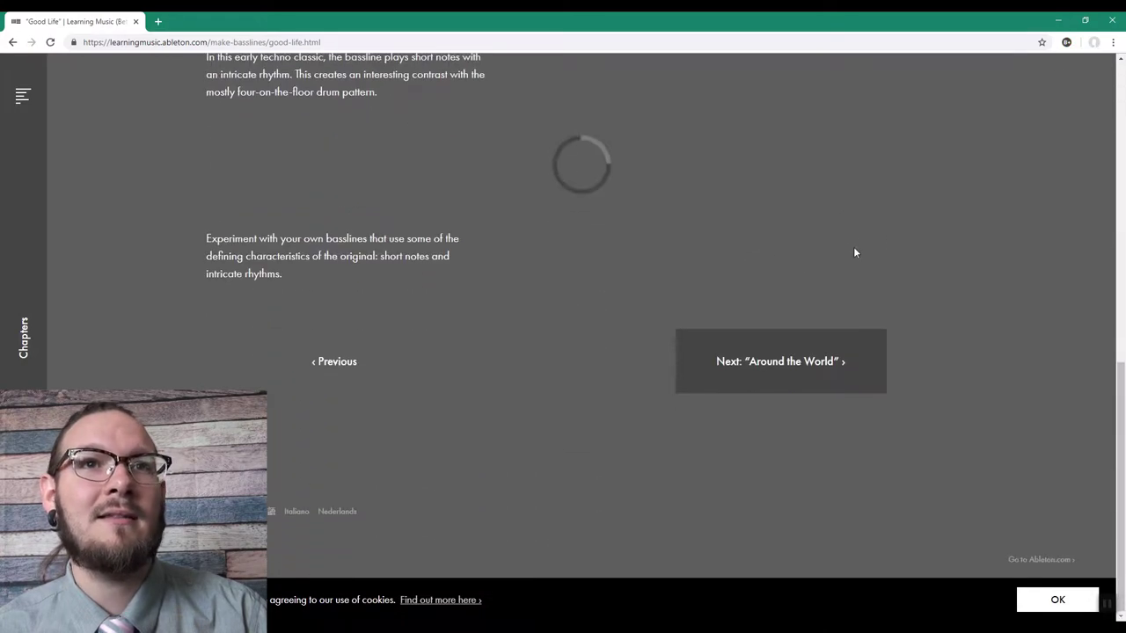
{"action": "scroll", "coordinate": [1006, 260], "scroll_direction": "down", "scroll_amount": 2}
{"action": "scroll", "coordinate": [999, 255], "scroll_direction": "up", "scroll_amount": 9}
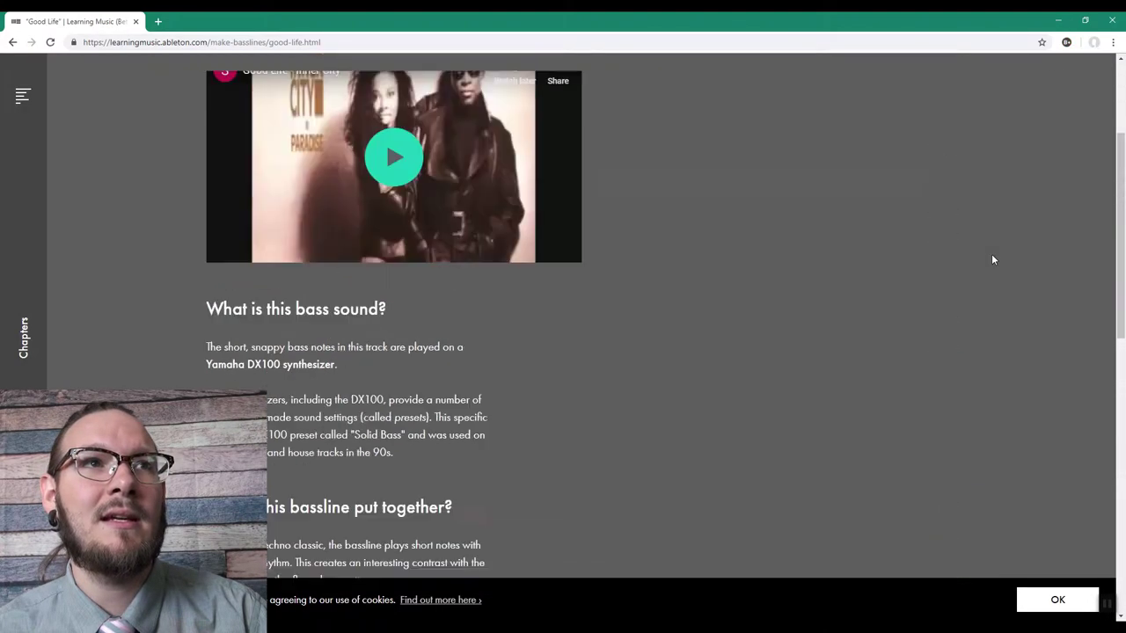
{"action": "scroll", "coordinate": [997, 262], "scroll_direction": "up", "scroll_amount": 1}
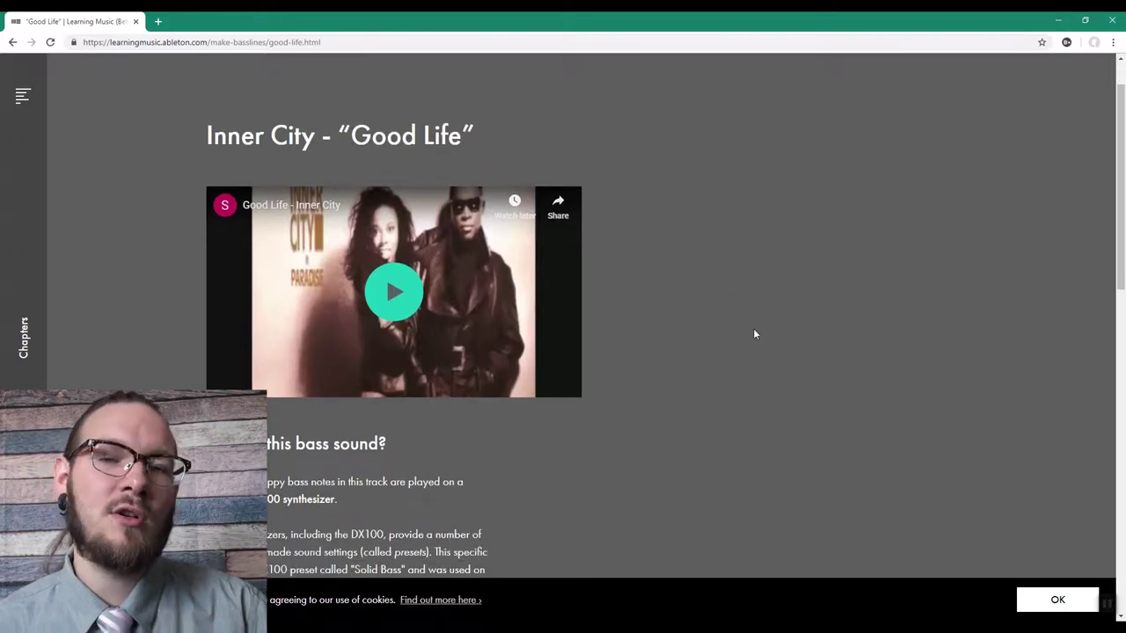
{"action": "scroll", "coordinate": [753, 327], "scroll_direction": "down", "scroll_amount": 3}
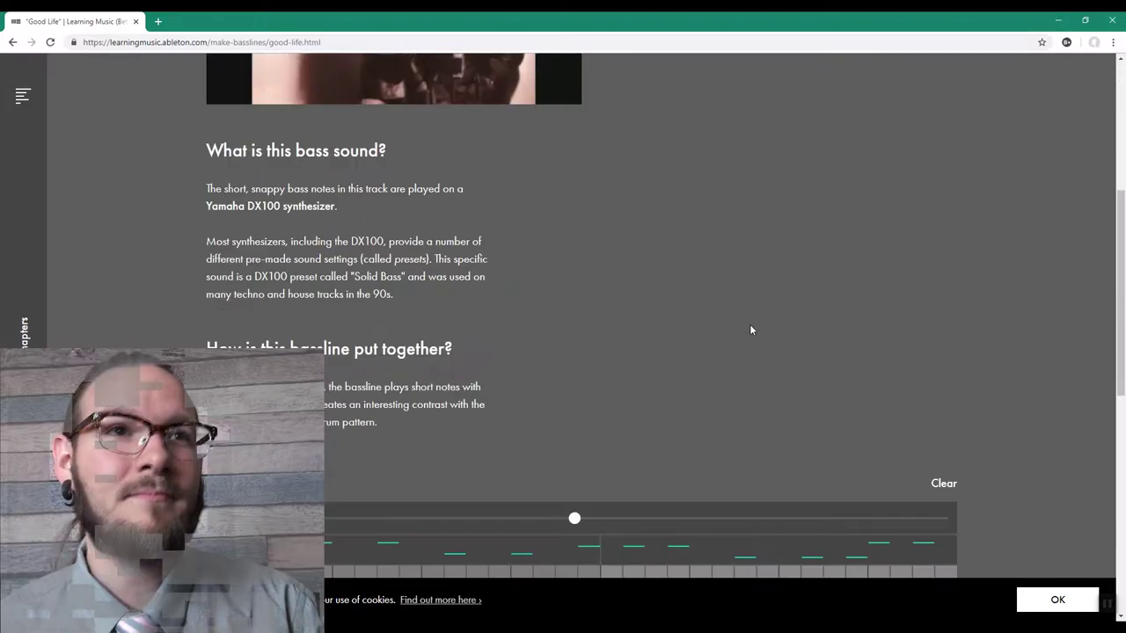
{"action": "scroll", "coordinate": [750, 330], "scroll_direction": "down", "scroll_amount": 6}
{"action": "scroll", "coordinate": [960, 316], "scroll_direction": "down", "scroll_amount": 1}
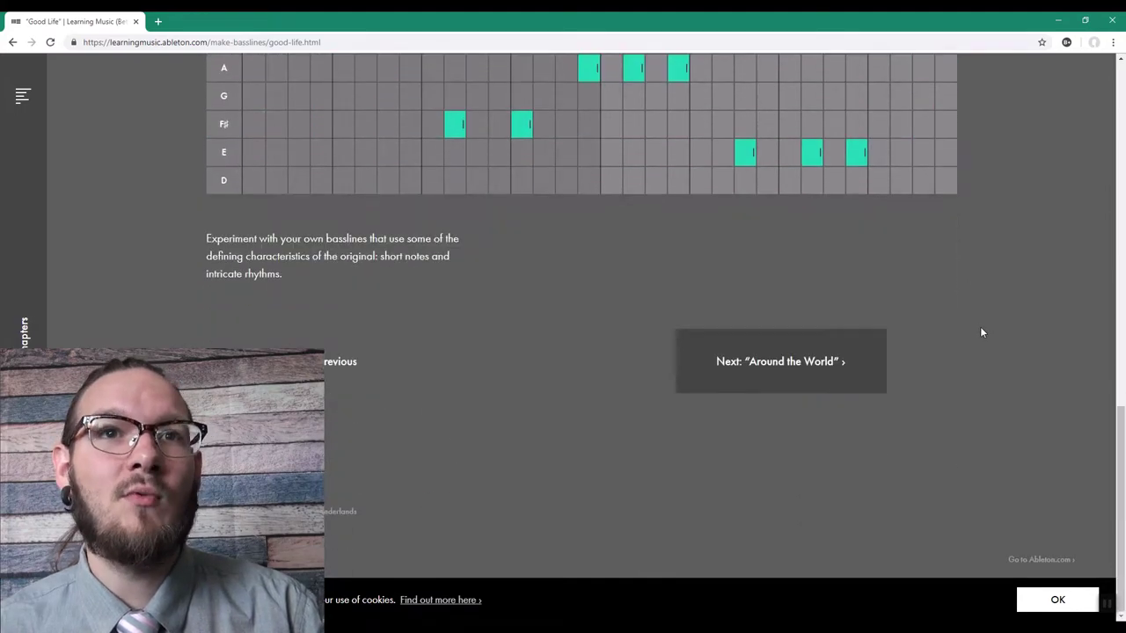
{"action": "scroll", "coordinate": [972, 326], "scroll_direction": "up", "scroll_amount": 15}
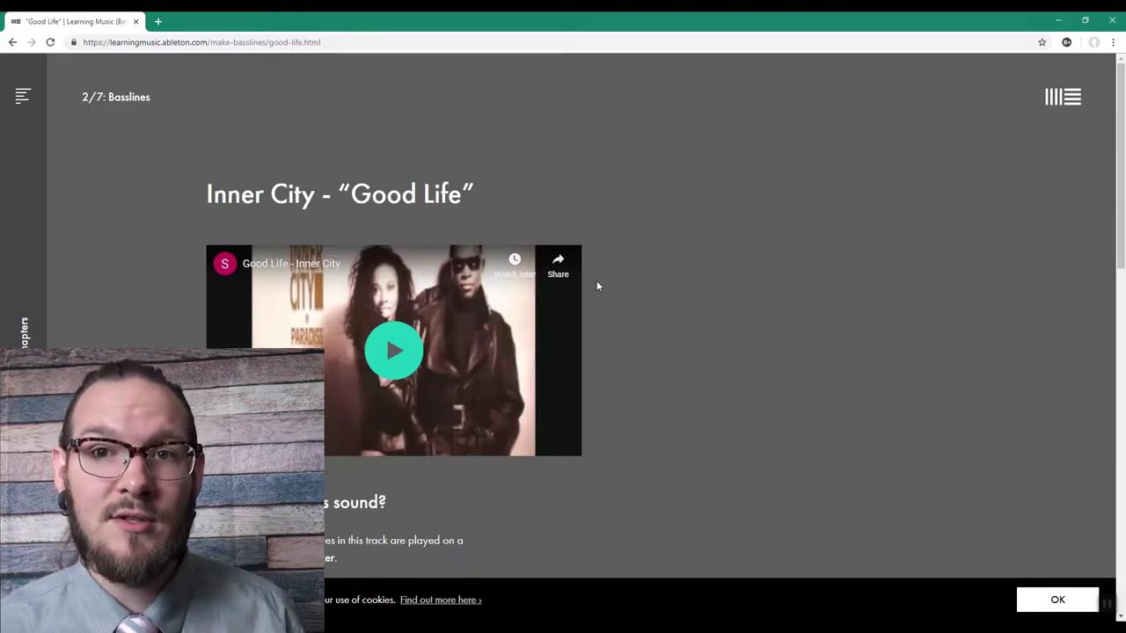
{"action": "scroll", "coordinate": [649, 285], "scroll_direction": "down", "scroll_amount": 3}
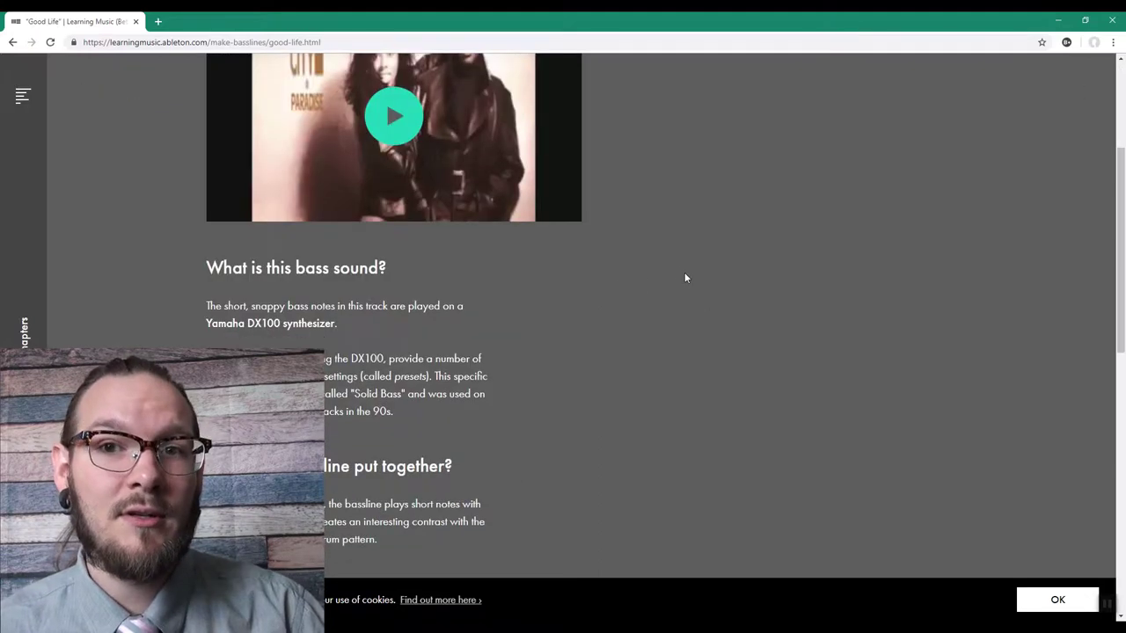
{"action": "scroll", "coordinate": [686, 278], "scroll_direction": "down", "scroll_amount": 7}
{"action": "scroll", "coordinate": [433, 371], "scroll_direction": "up", "scroll_amount": 3}
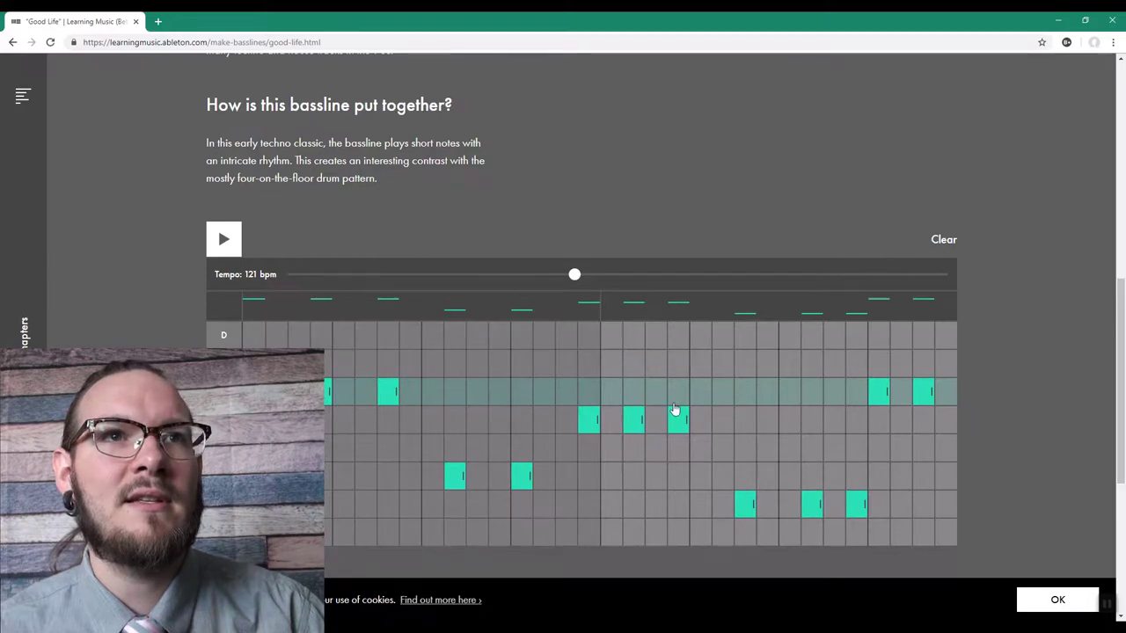
{"action": "scroll", "coordinate": [660, 398], "scroll_direction": "down", "scroll_amount": 4}
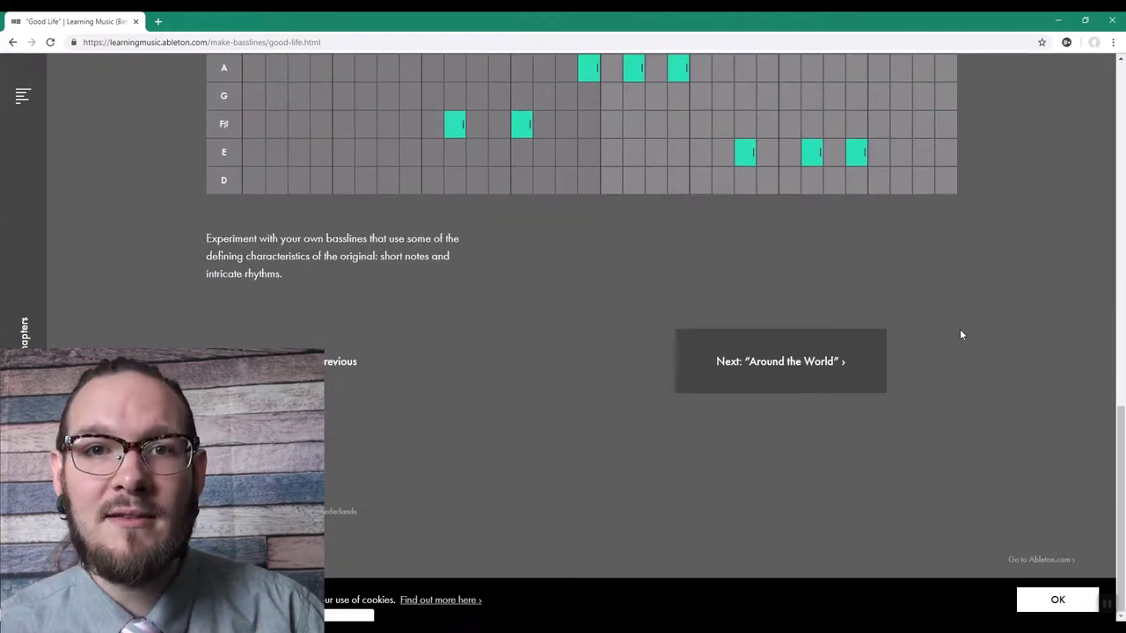
Continue to the "Around the World" lesson and look through its bassline patterns.
{"action": "scroll", "coordinate": [958, 334], "scroll_direction": "up", "scroll_amount": 3}
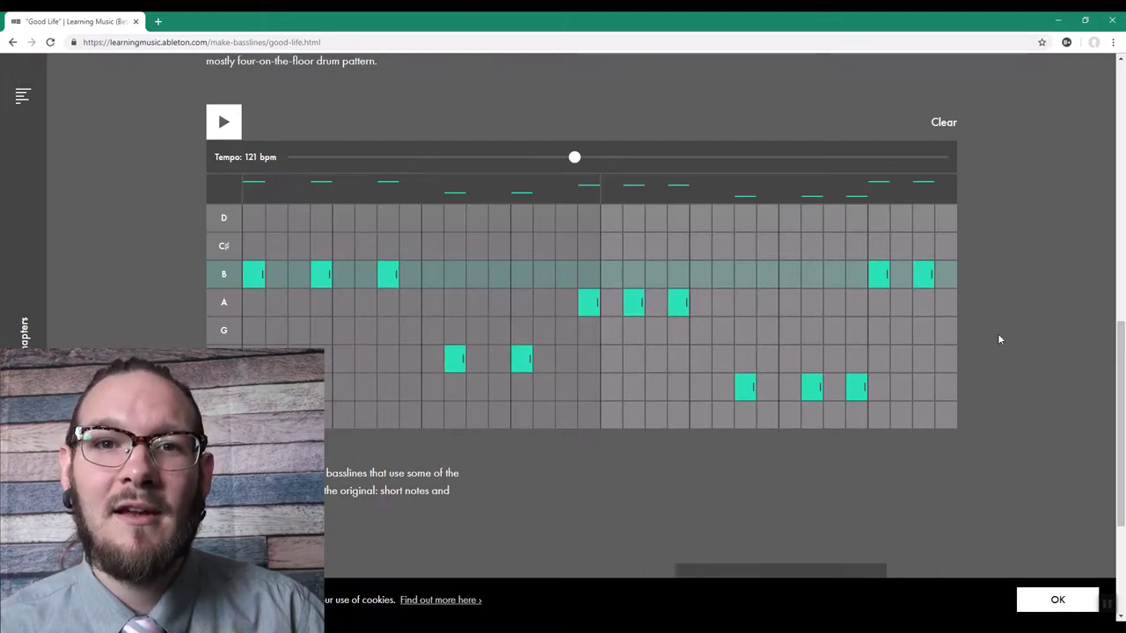
{"action": "scroll", "coordinate": [994, 334], "scroll_direction": "down", "scroll_amount": 2}
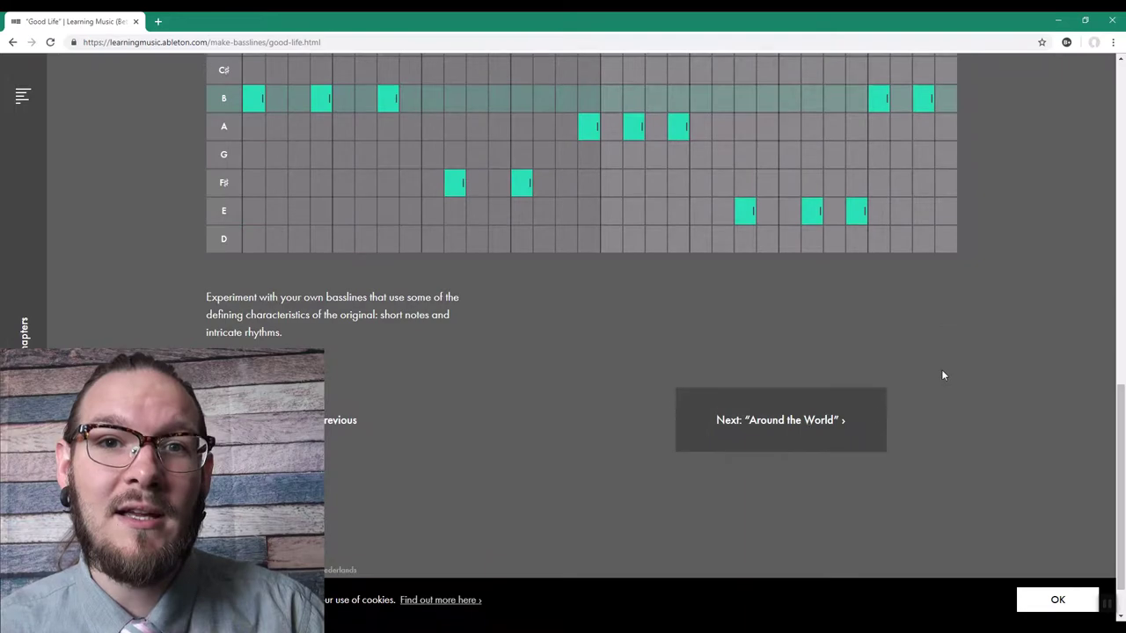
{"action": "left_click", "coordinate": [794, 426]}
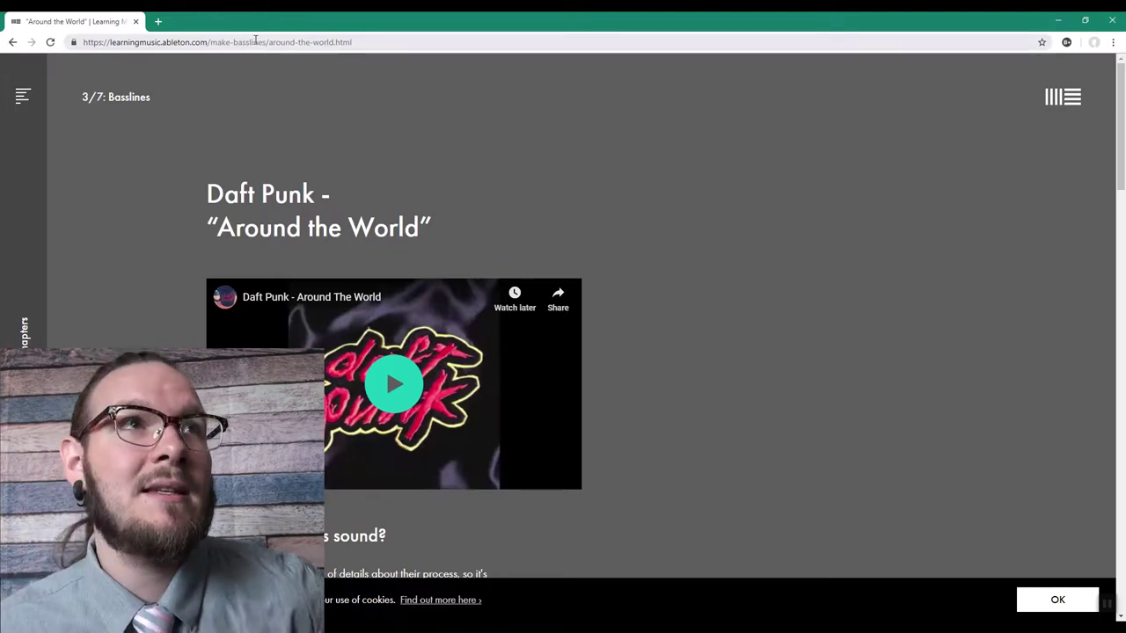
{"action": "scroll", "coordinate": [563, 264], "scroll_direction": "down", "scroll_amount": 10}
Go to google.com and search for "drum machine".
{"action": "left_click", "coordinate": [334, 44]}
{"action": "type", "text": "google.com"}
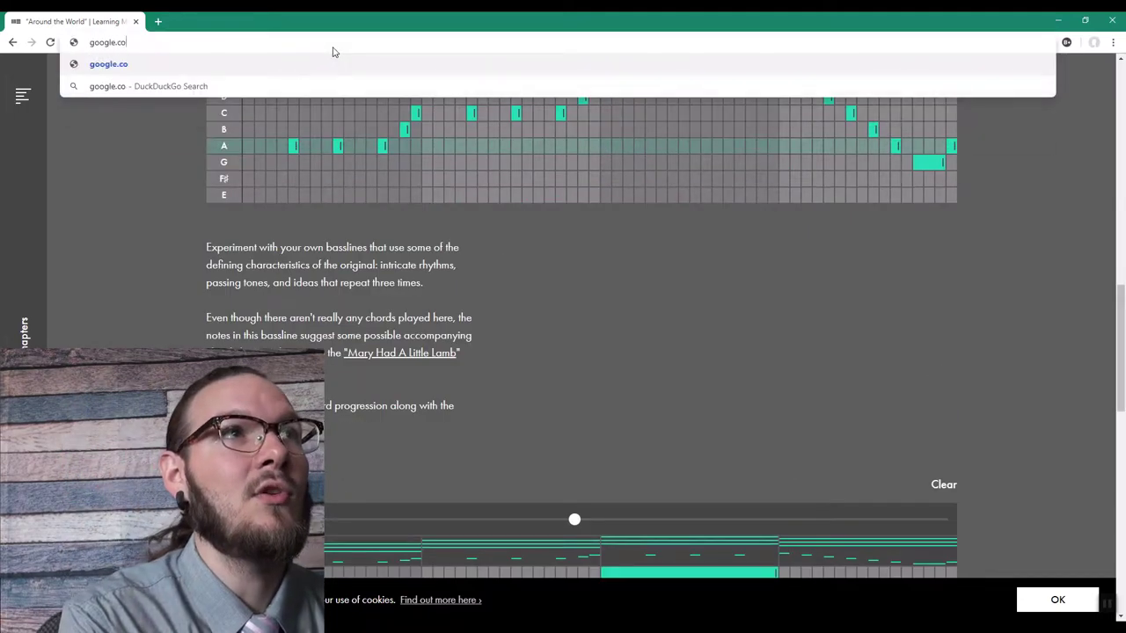
{"action": "key", "text": "Return"}
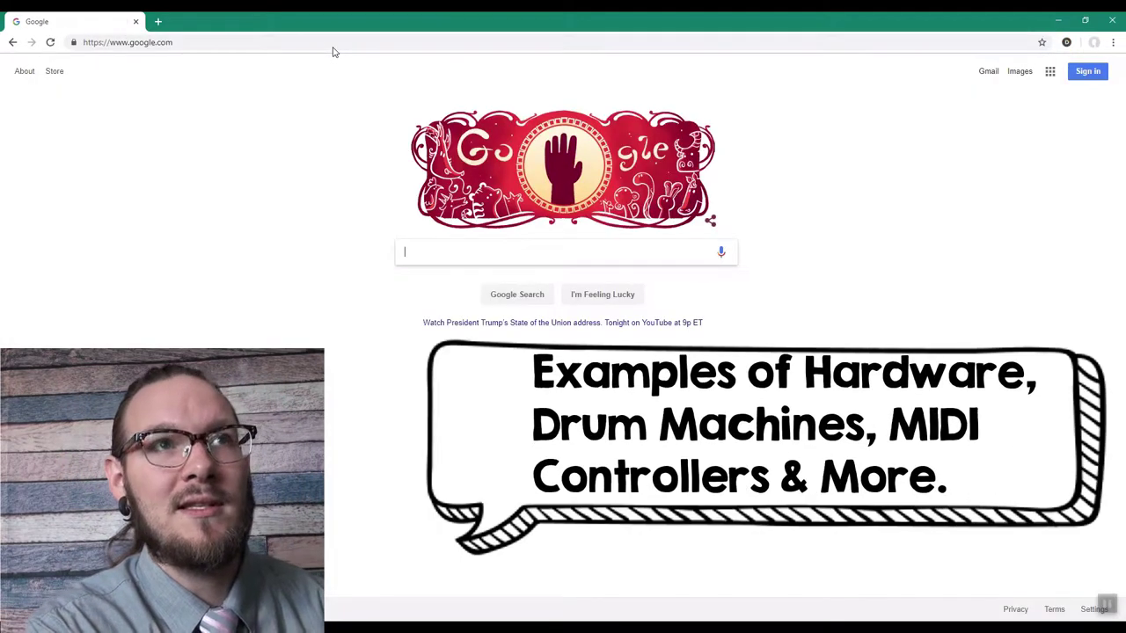
{"action": "type", "text": "d"}
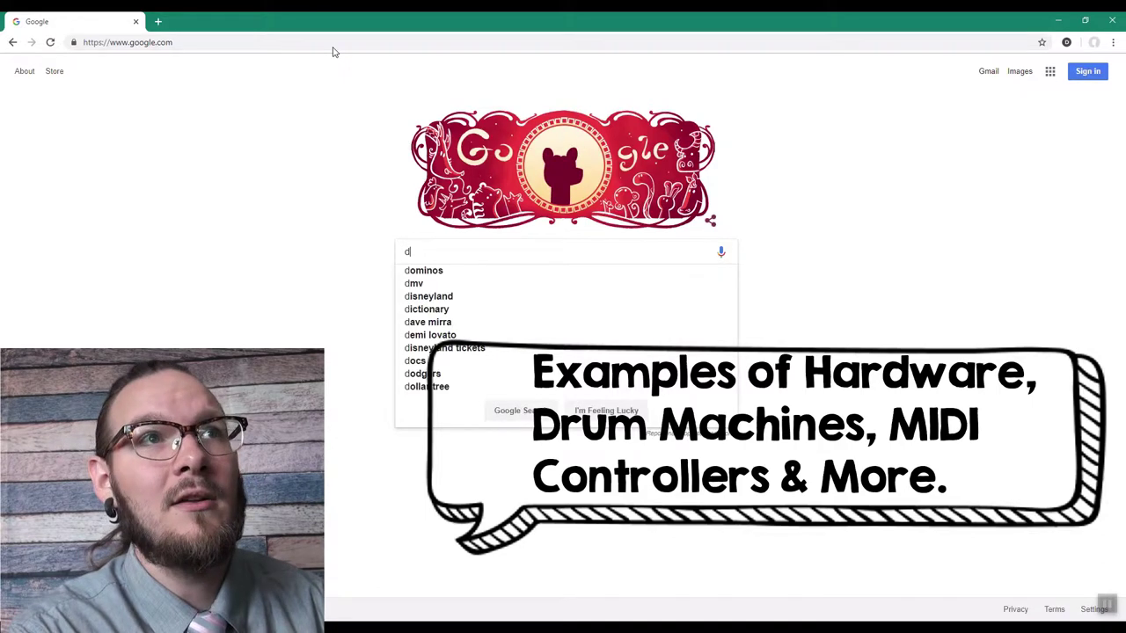
{"action": "type", "text": "rum machine"}
{"action": "key", "text": "Return"}
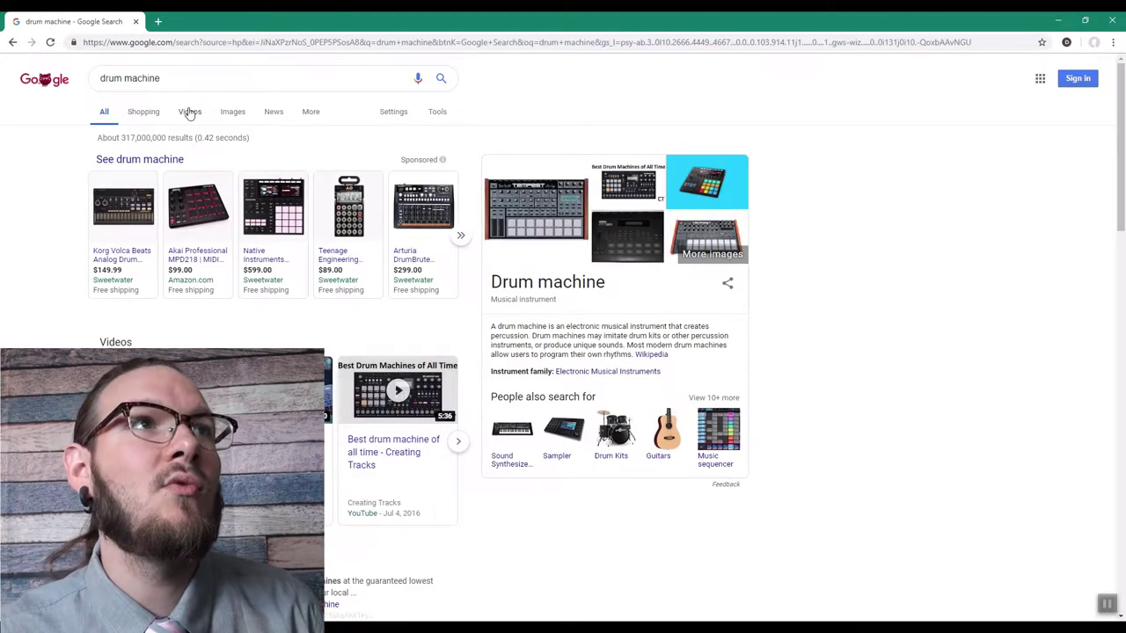
Look over the video and general results for drum machine, and switch to the image results.
{"action": "left_click", "coordinate": [189, 112]}
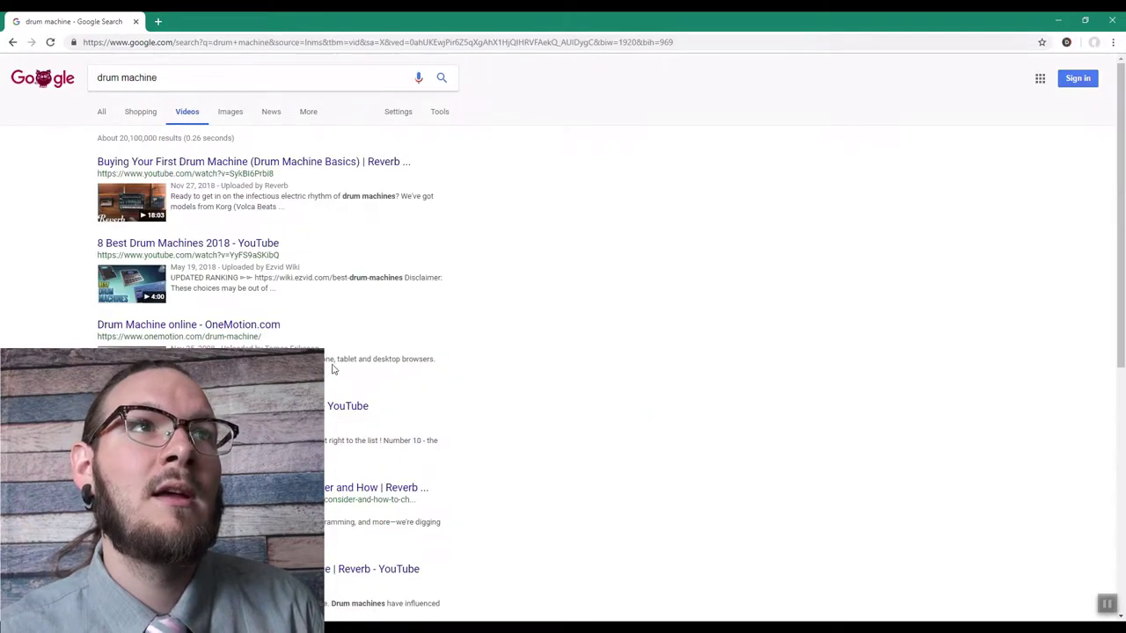
{"action": "left_click", "coordinate": [103, 117]}
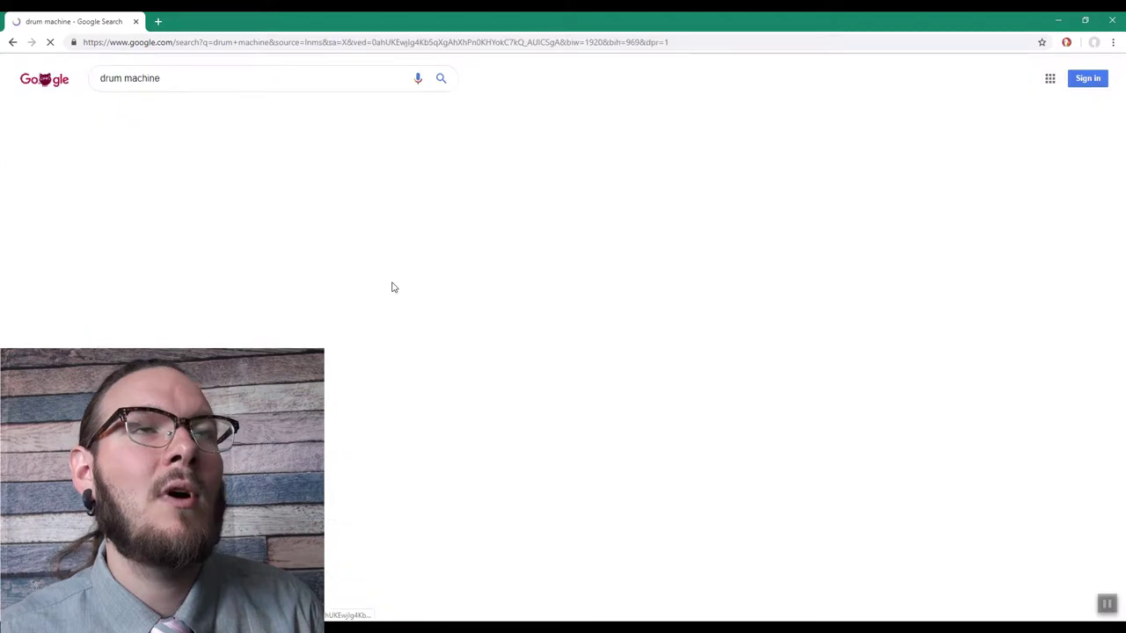
{"action": "mouse_move", "coordinate": [318, 235]}
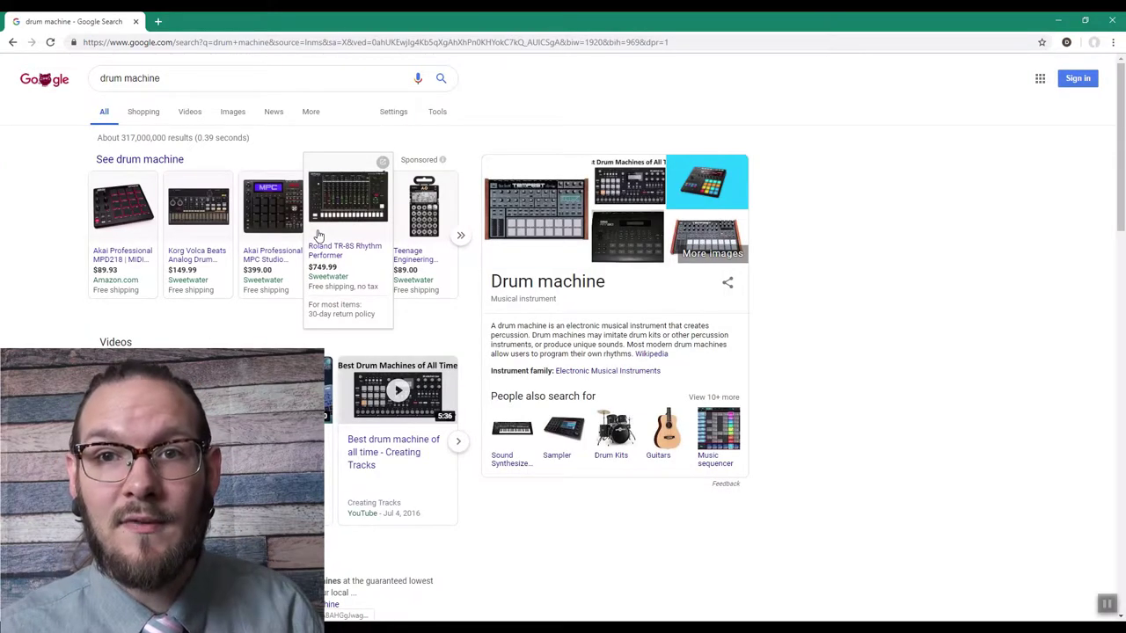
{"action": "left_click", "coordinate": [231, 113]}
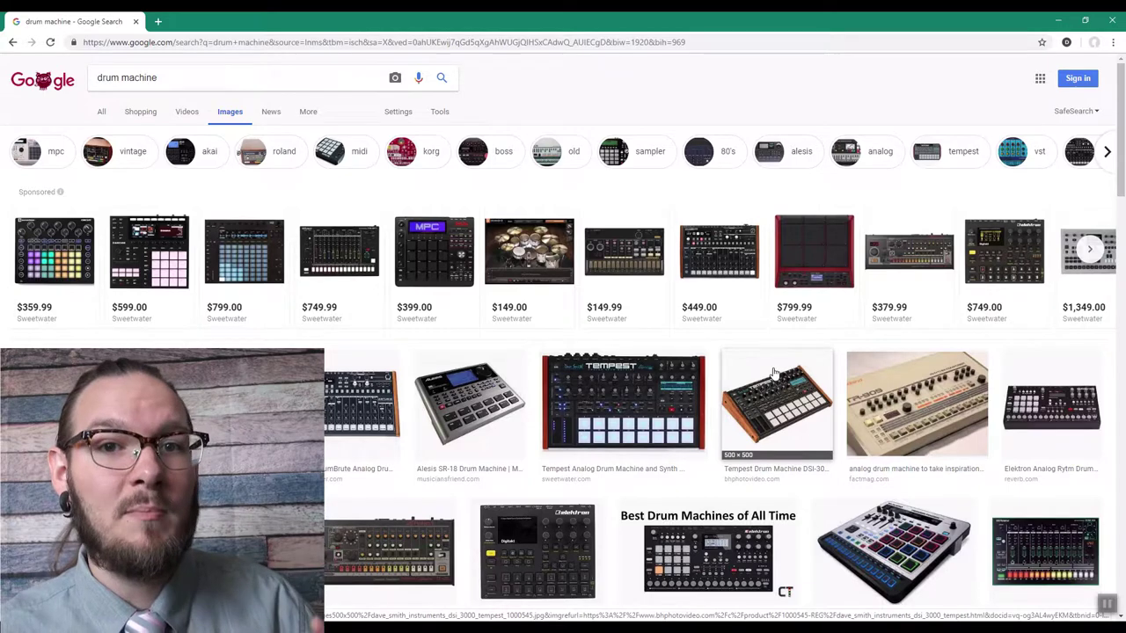
Preview the Tempest Drum Machine DSI-3000 image and the related Korg Volca Beats image.
{"action": "left_click", "coordinate": [788, 412]}
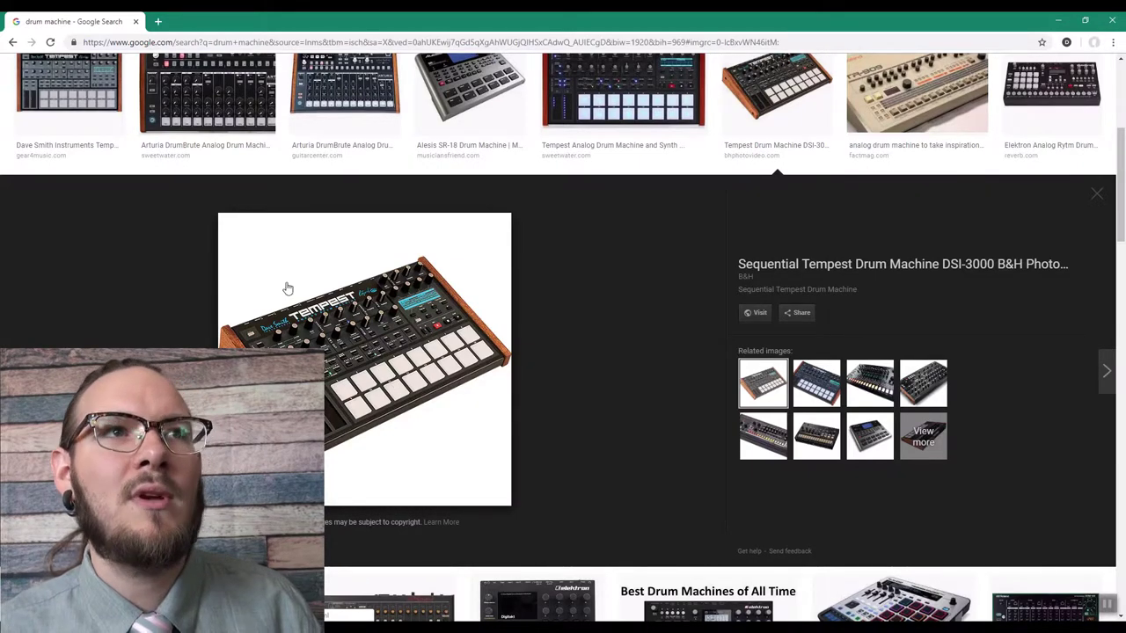
{"action": "left_click", "coordinate": [818, 437]}
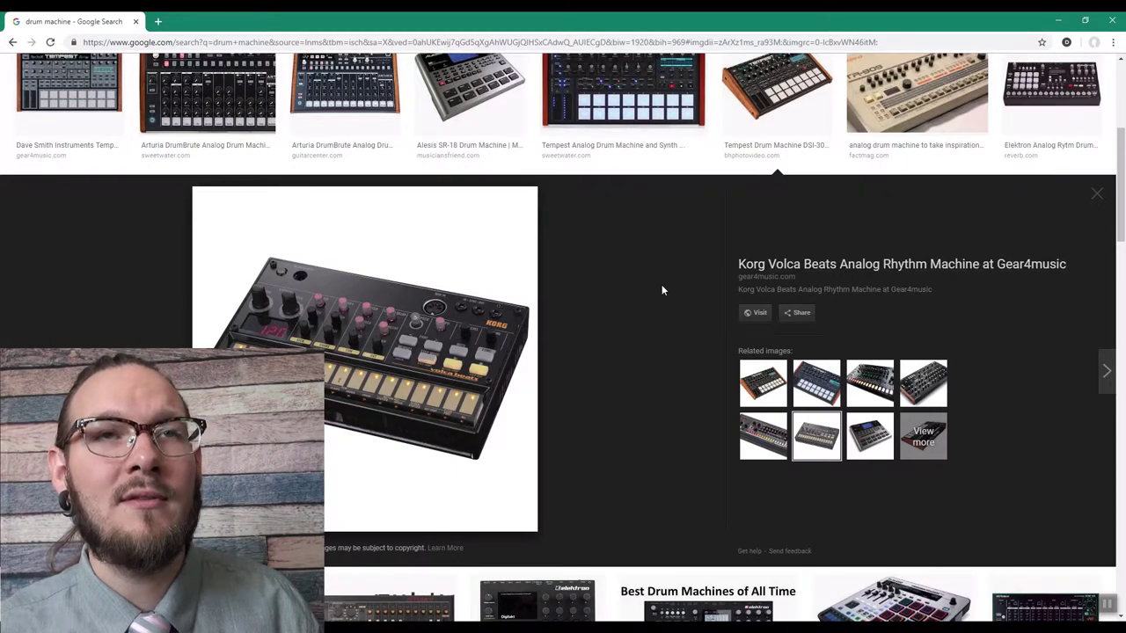
{"action": "scroll", "coordinate": [648, 329], "scroll_direction": "up", "scroll_amount": 1}
{"action": "scroll", "coordinate": [651, 334], "scroll_direction": "down", "scroll_amount": 1}
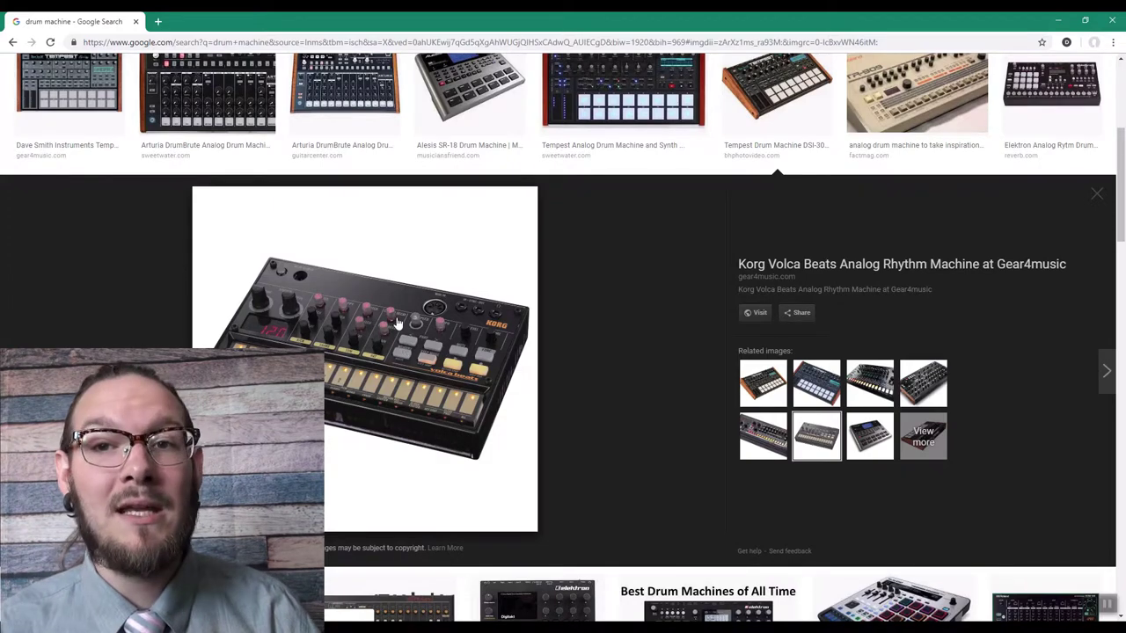
{"action": "scroll", "coordinate": [396, 350], "scroll_direction": "up", "scroll_amount": 3}
{"action": "scroll", "coordinate": [387, 369], "scroll_direction": "down", "scroll_amount": 1}
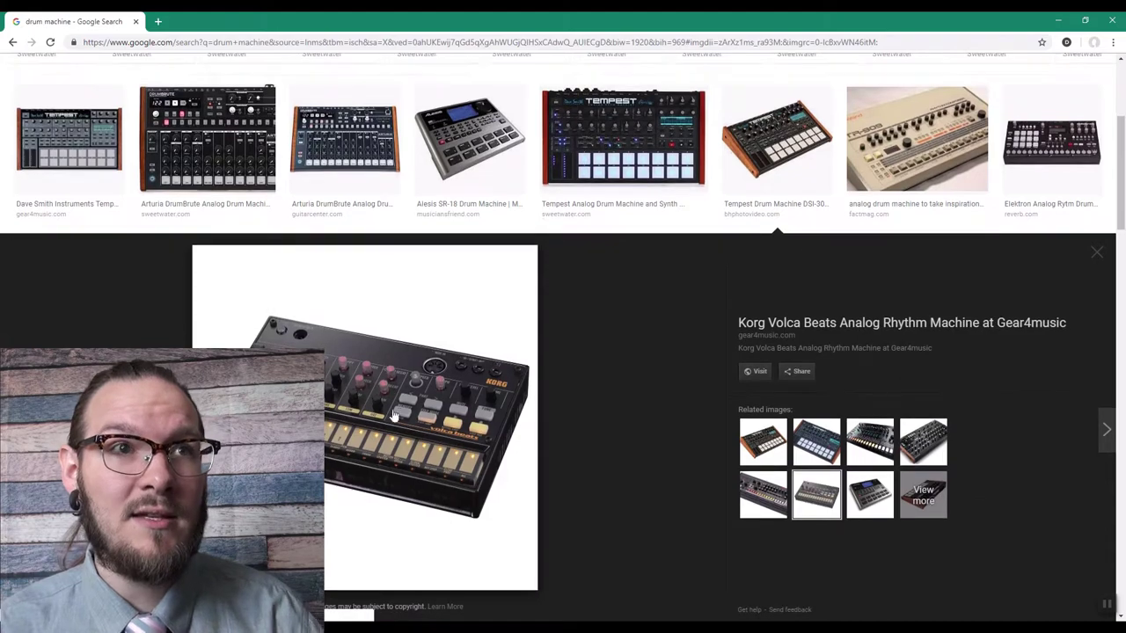
{"action": "scroll", "coordinate": [383, 427], "scroll_direction": "up", "scroll_amount": 4}
{"action": "scroll", "coordinate": [380, 427], "scroll_direction": "down", "scroll_amount": 4}
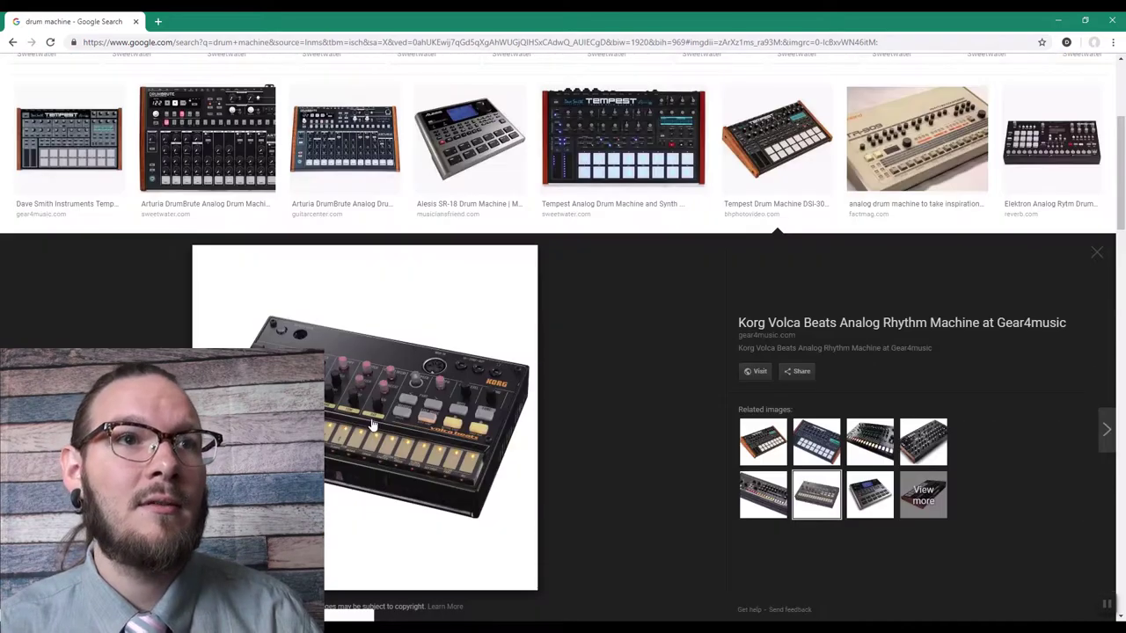
{"action": "scroll", "coordinate": [409, 429], "scroll_direction": "up", "scroll_amount": 4}
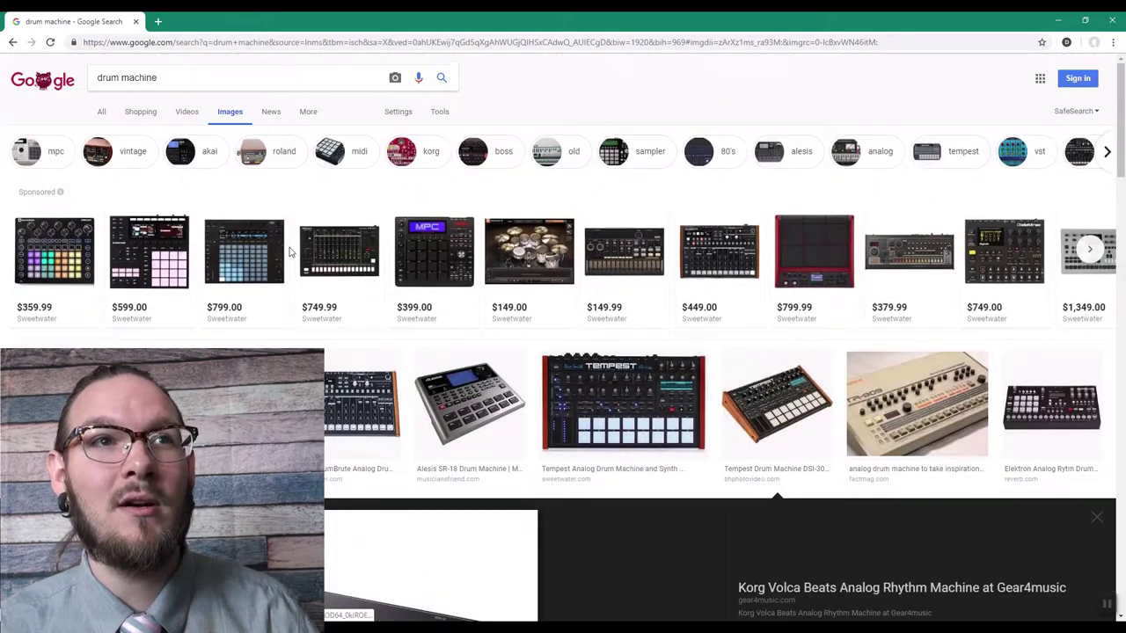
Replace the image search with "midi controller" and run it.
{"action": "left_click_drag", "start_coordinate": [231, 77], "coordinate": [7, 81]}
{"action": "type", "text": "m"}
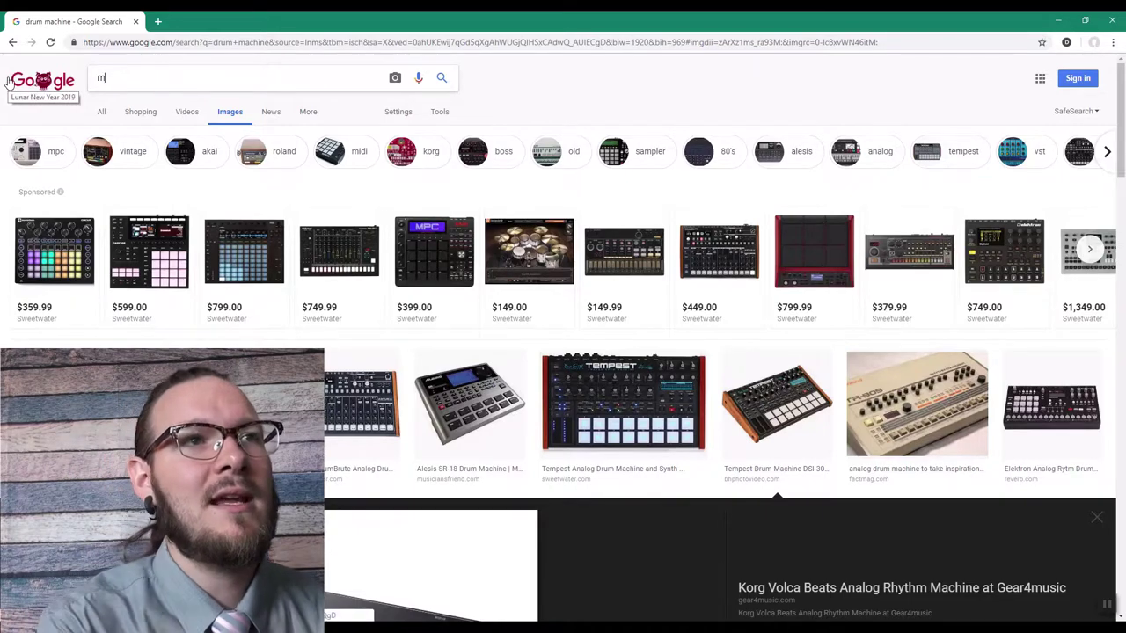
{"action": "type", "text": "idi controller"}
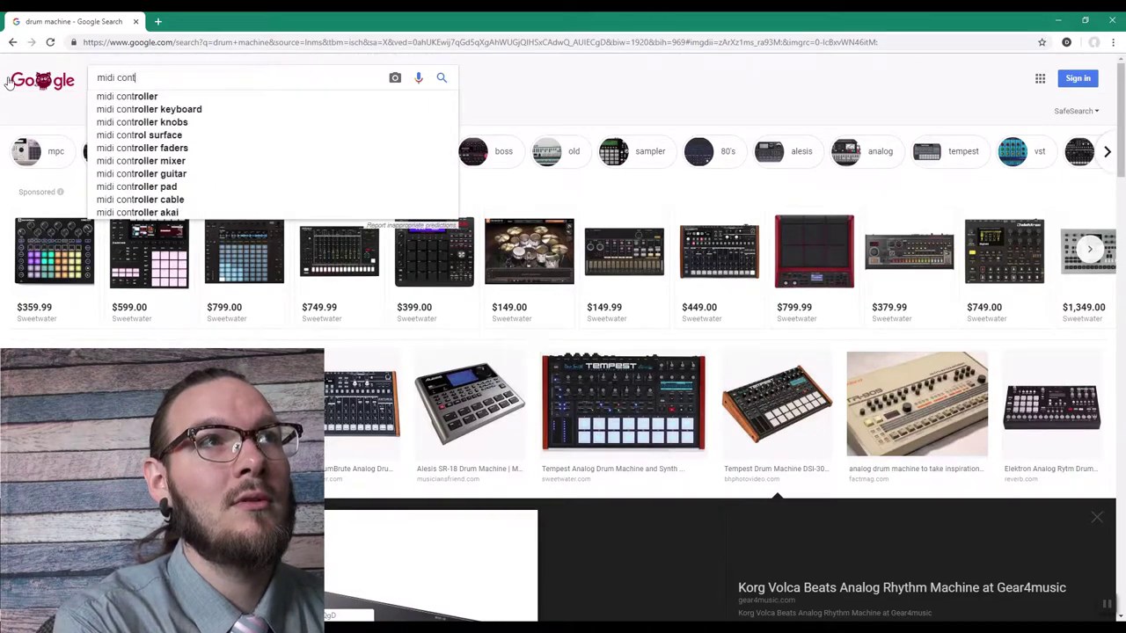
{"action": "key", "text": "Return"}
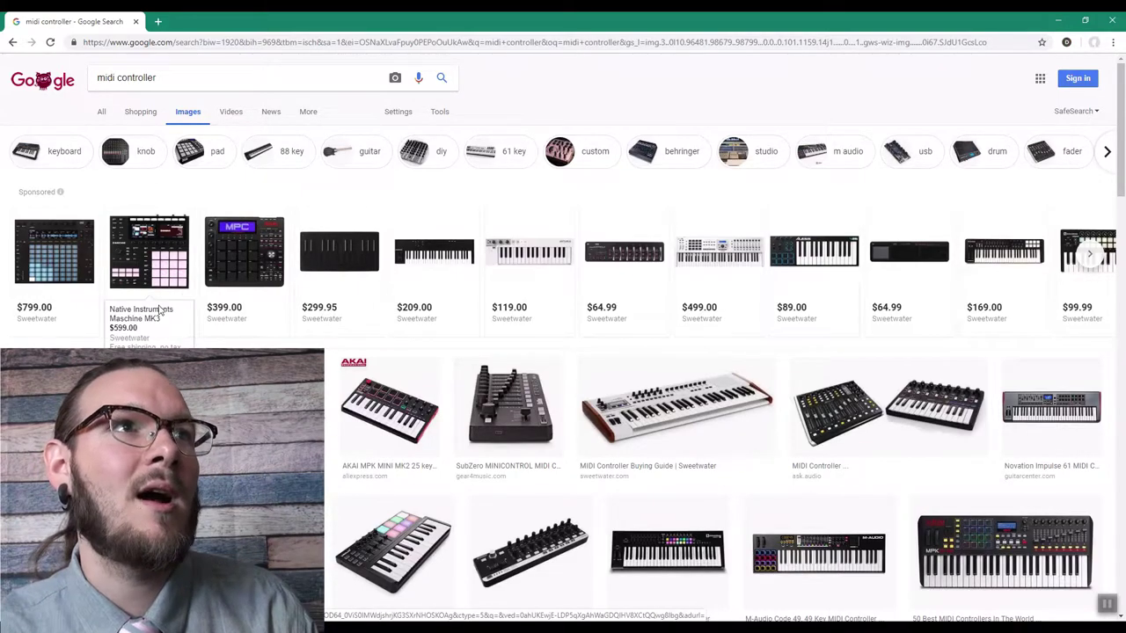
Look over the range of keyboards, pads and fader units in the midi controller image results.
{"action": "scroll", "coordinate": [157, 275], "scroll_direction": "down", "scroll_amount": 5}
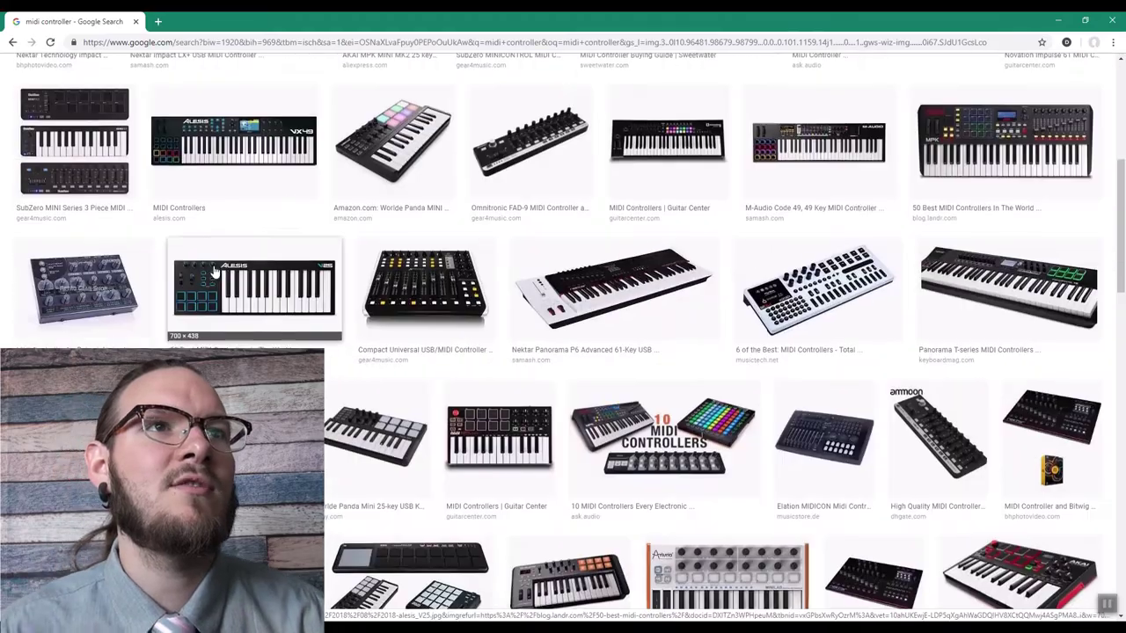
{"action": "scroll", "coordinate": [214, 270], "scroll_direction": "down", "scroll_amount": 5}
{"action": "scroll", "coordinate": [329, 325], "scroll_direction": "down", "scroll_amount": 1}
{"action": "scroll", "coordinate": [360, 329], "scroll_direction": "down", "scroll_amount": 10}
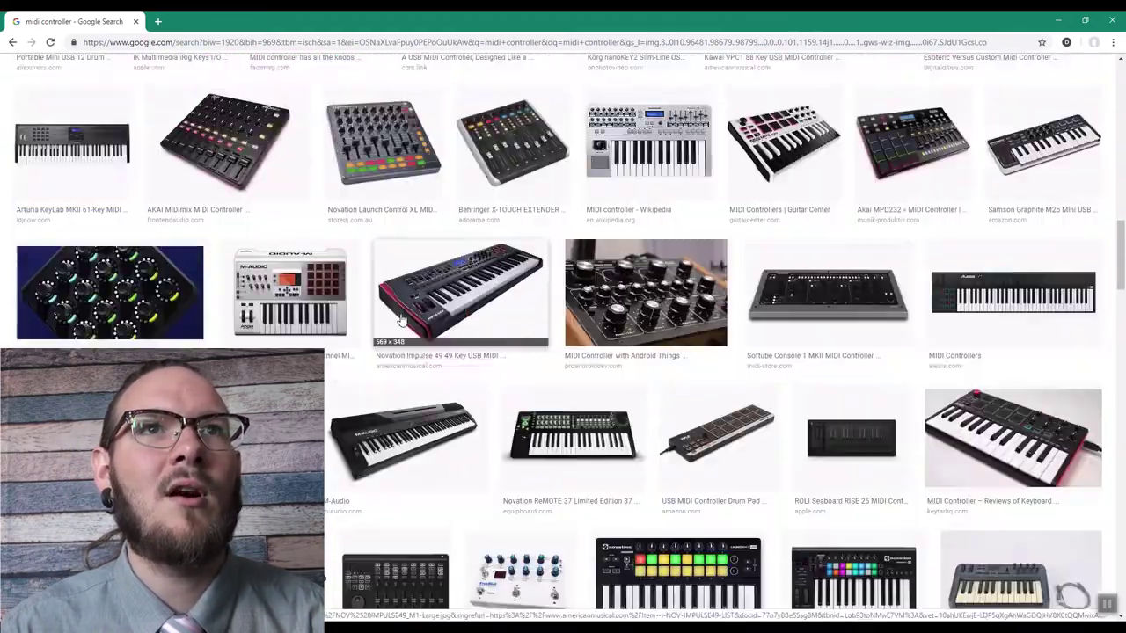
{"action": "scroll", "coordinate": [403, 314], "scroll_direction": "up", "scroll_amount": 15}
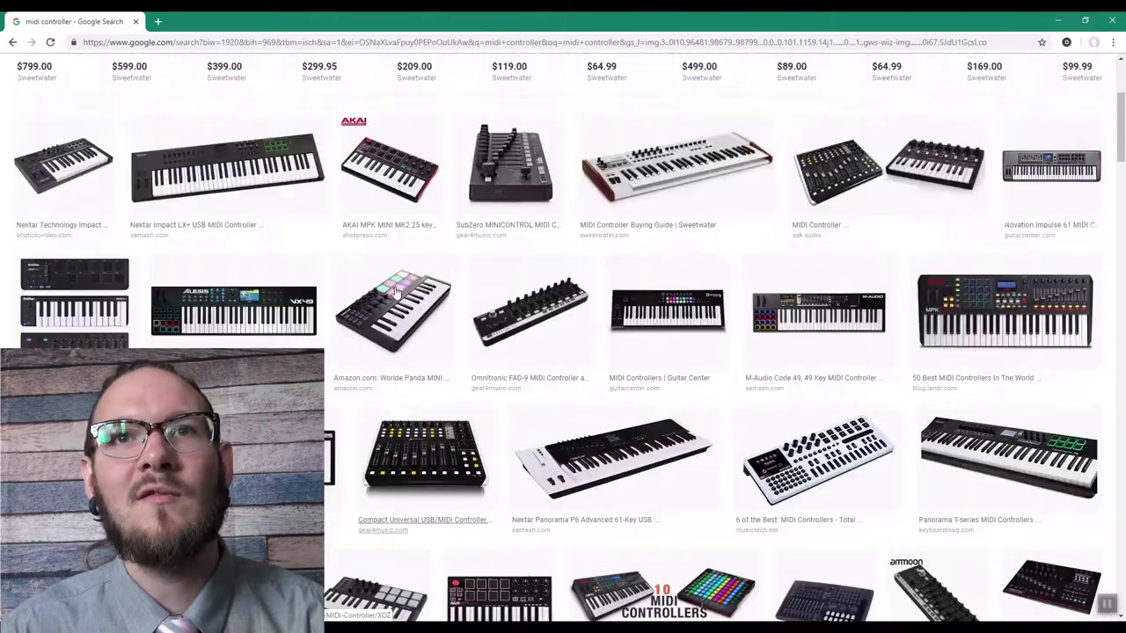
{"action": "scroll", "coordinate": [391, 298], "scroll_direction": "up", "scroll_amount": 2}
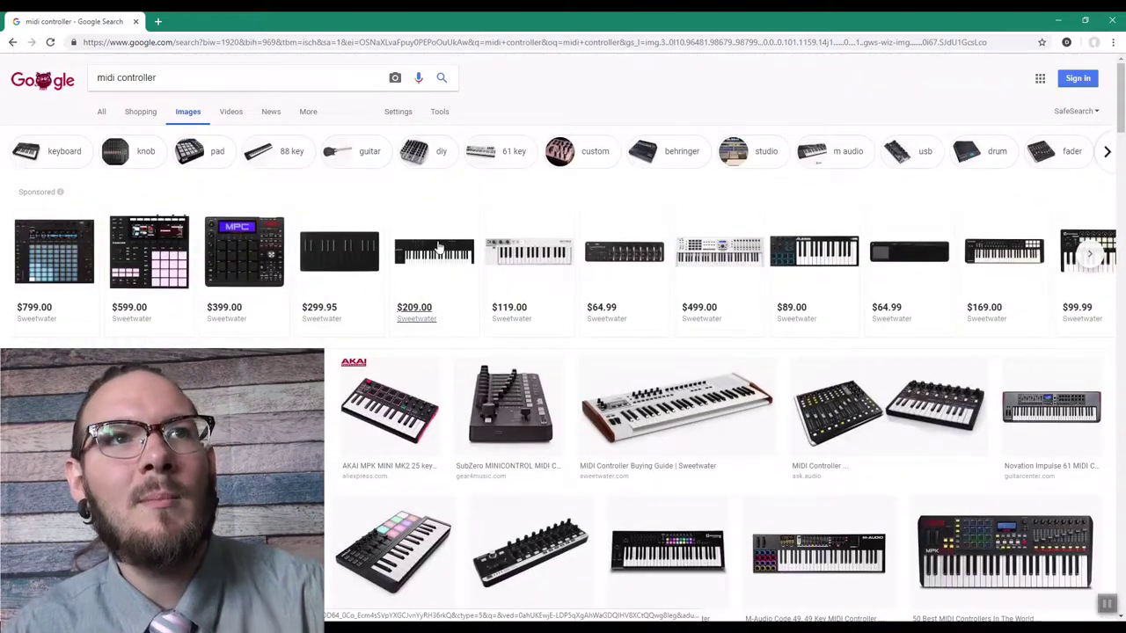
Replace the image search with "maschine" and run it.
{"action": "left_click_drag", "start_coordinate": [261, 76], "coordinate": [95, 77]}
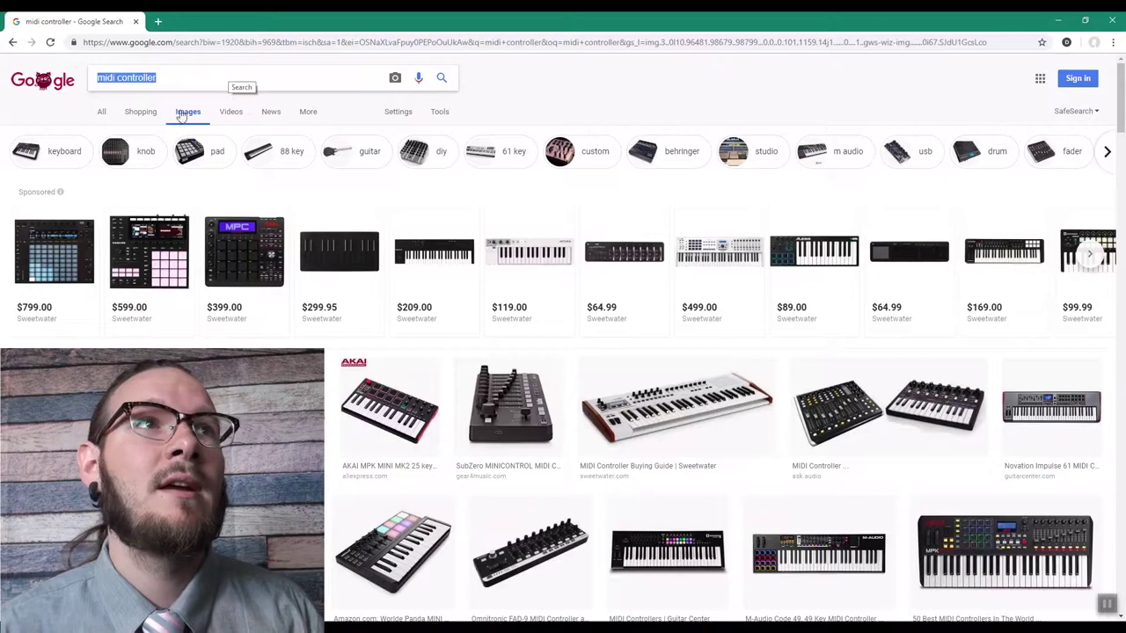
{"action": "triple_click", "coordinate": [207, 75]}
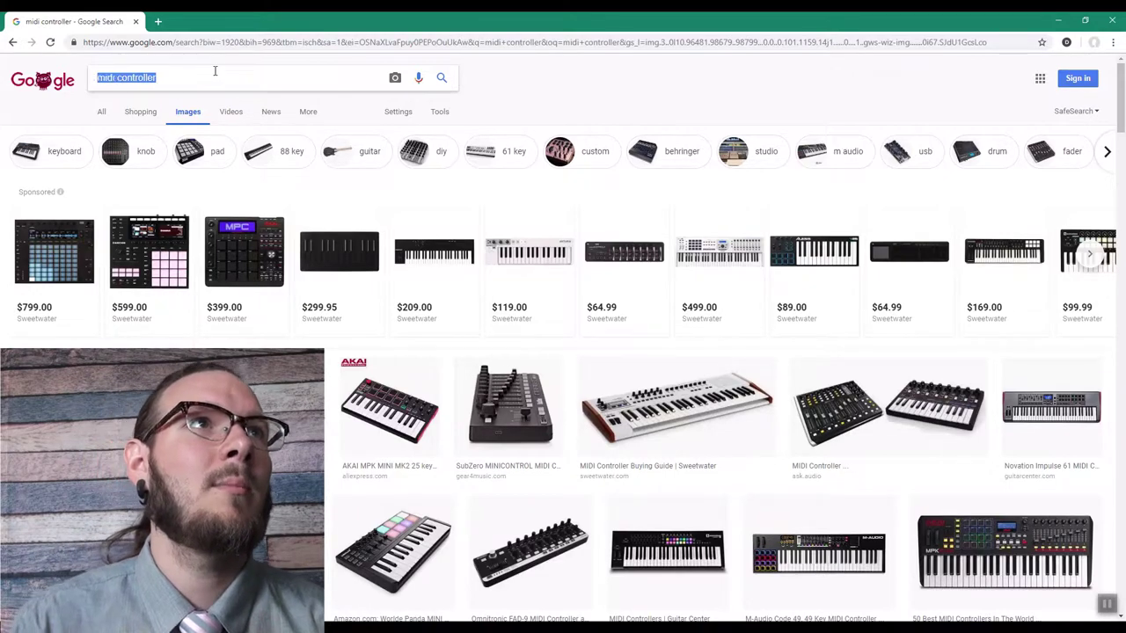
{"action": "type", "text": "maschine"}
{"action": "key", "text": "Return"}
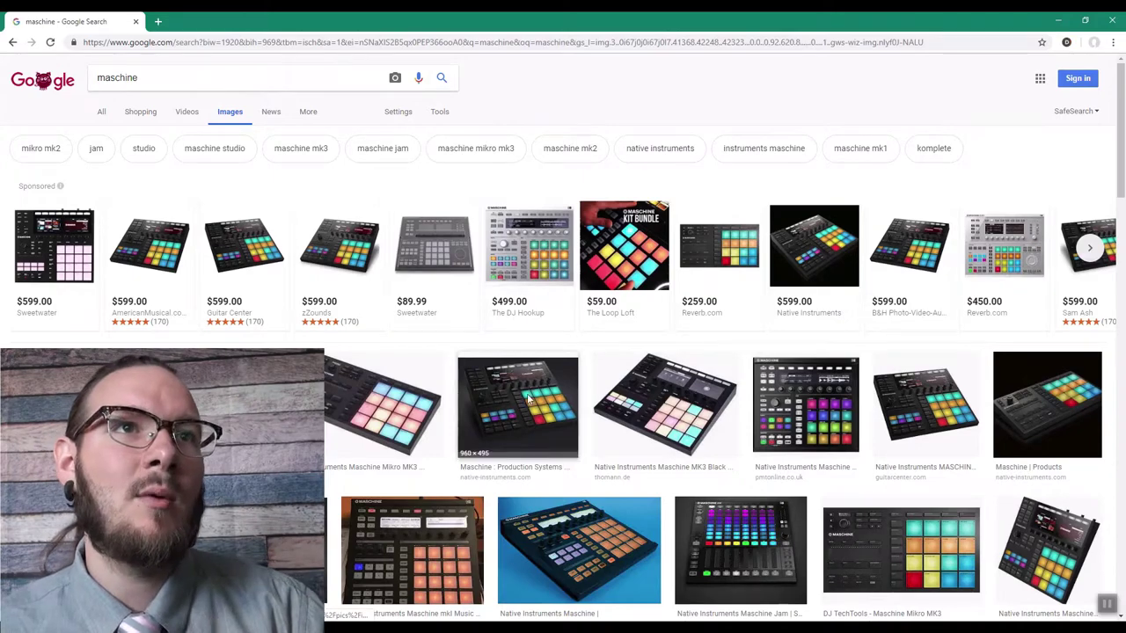
Preview the Native Instruments "Maschine : Production Systems" image, close it and look over the surrounding Maschine results.
{"action": "left_click", "coordinate": [543, 413]}
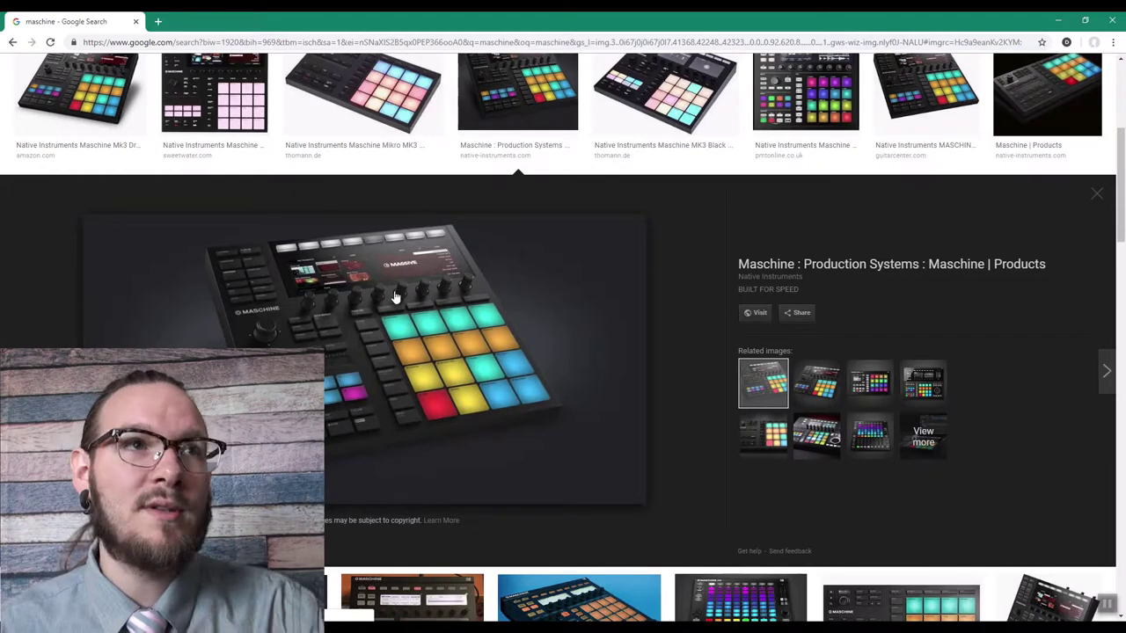
{"action": "left_click", "coordinate": [1097, 194]}
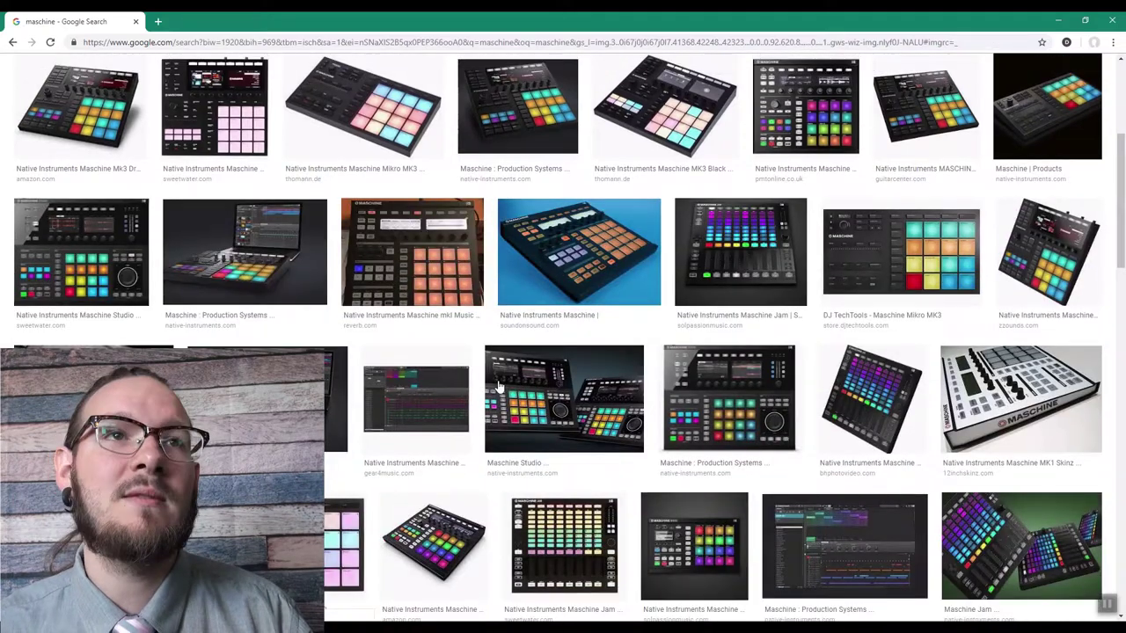
{"action": "scroll", "coordinate": [455, 429], "scroll_direction": "up", "scroll_amount": 2}
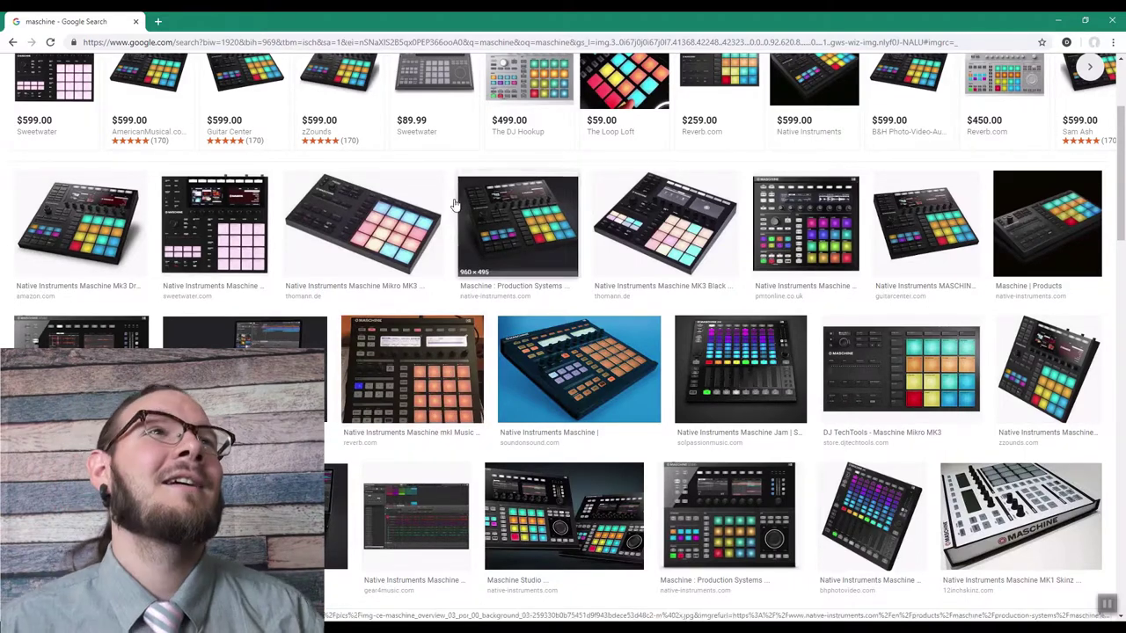
{"action": "scroll", "coordinate": [431, 372], "scroll_direction": "up", "scroll_amount": 3}
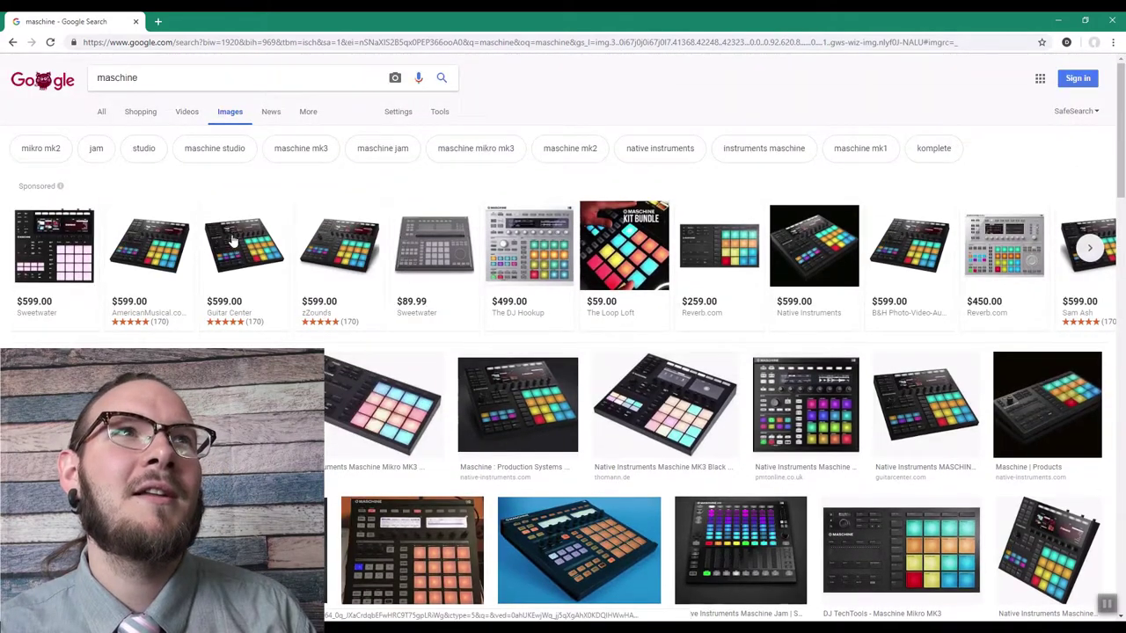
{"action": "scroll", "coordinate": [366, 295], "scroll_direction": "down", "scroll_amount": 2}
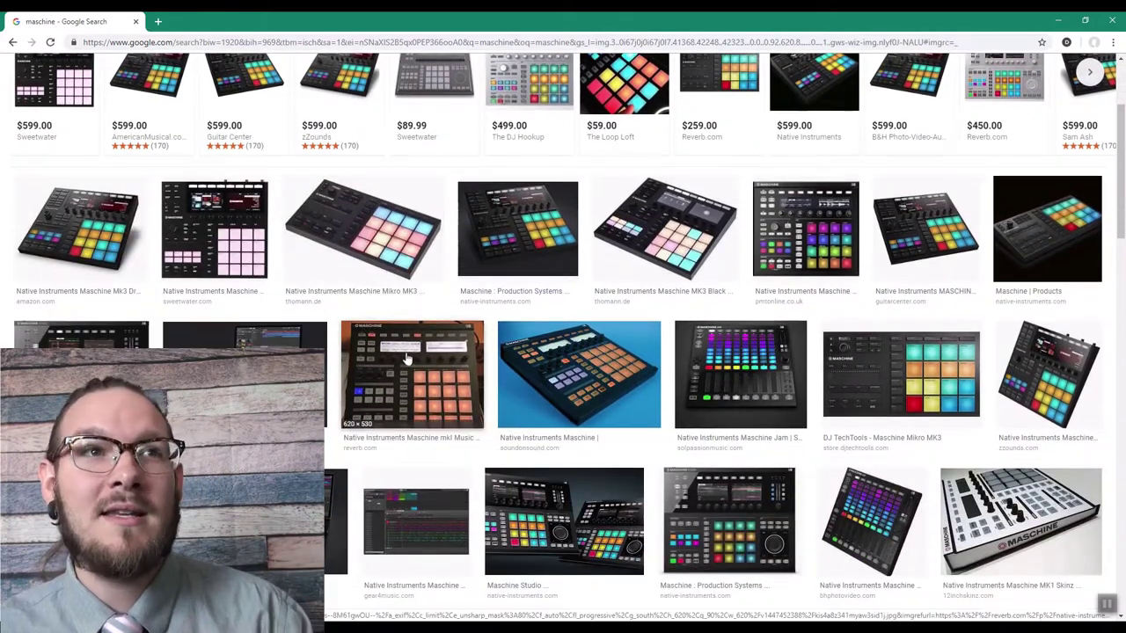
Replace the image search with "sampler" and run it.
{"action": "scroll", "coordinate": [347, 343], "scroll_direction": "up", "scroll_amount": 2}
{"action": "double_click", "coordinate": [170, 78]}
{"action": "type", "text": "s"}
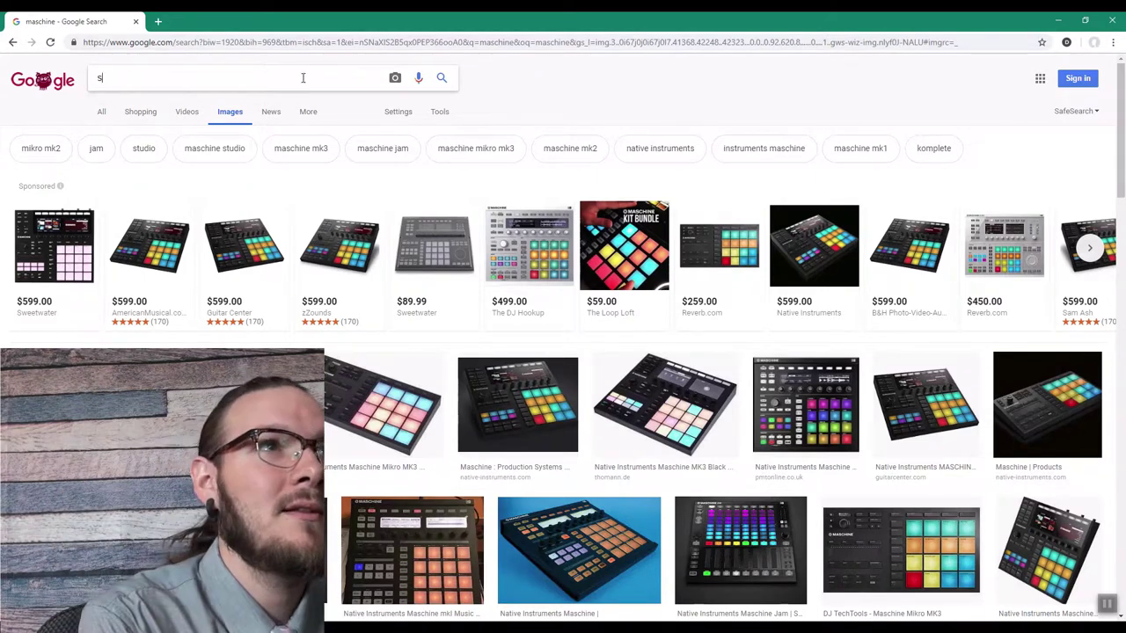
{"action": "key", "text": "BackSpace"}
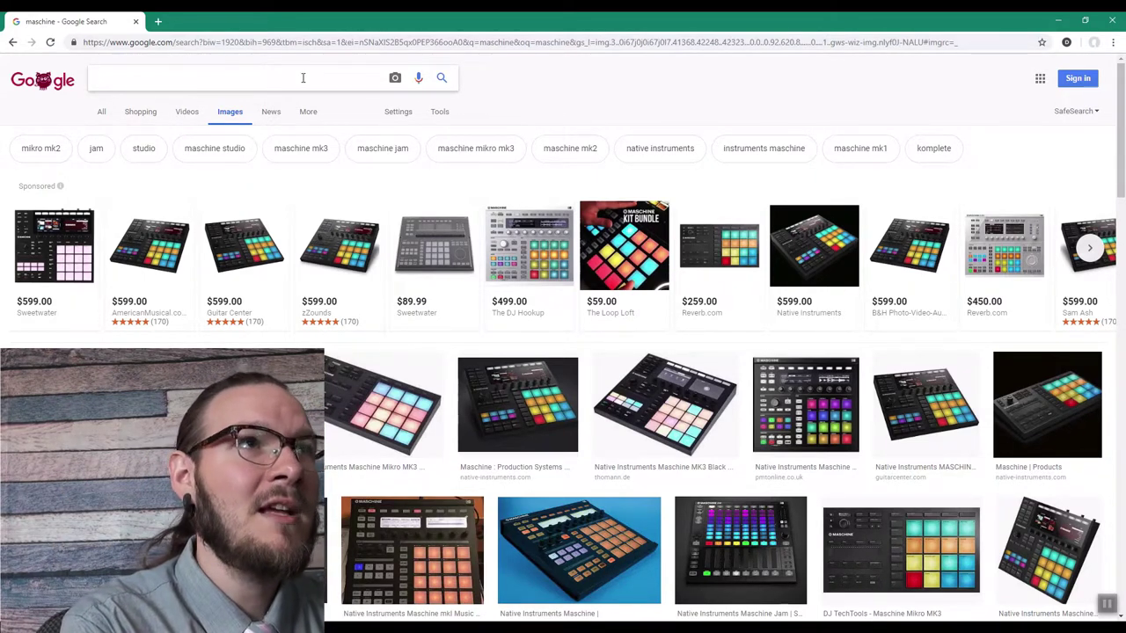
{"action": "type", "text": "sampler"}
{"action": "key", "text": "Return"}
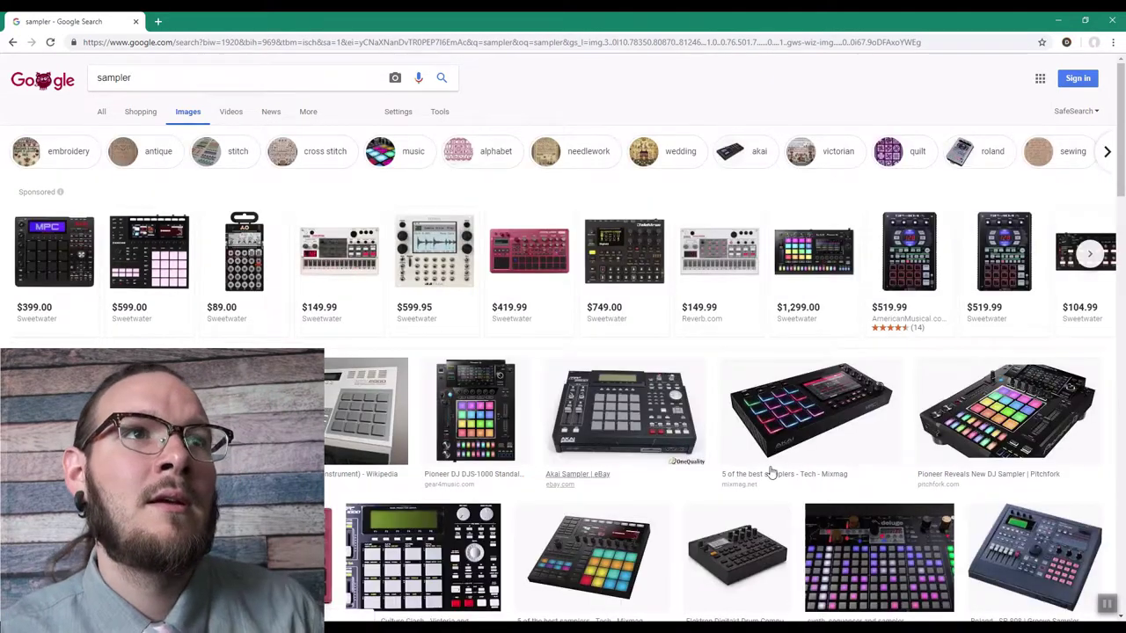
Look over the sampler image results and preview the Korg Electribe Sampler - Metallic Red image, closing the preview when done.
{"action": "scroll", "coordinate": [636, 460], "scroll_direction": "down", "scroll_amount": 2}
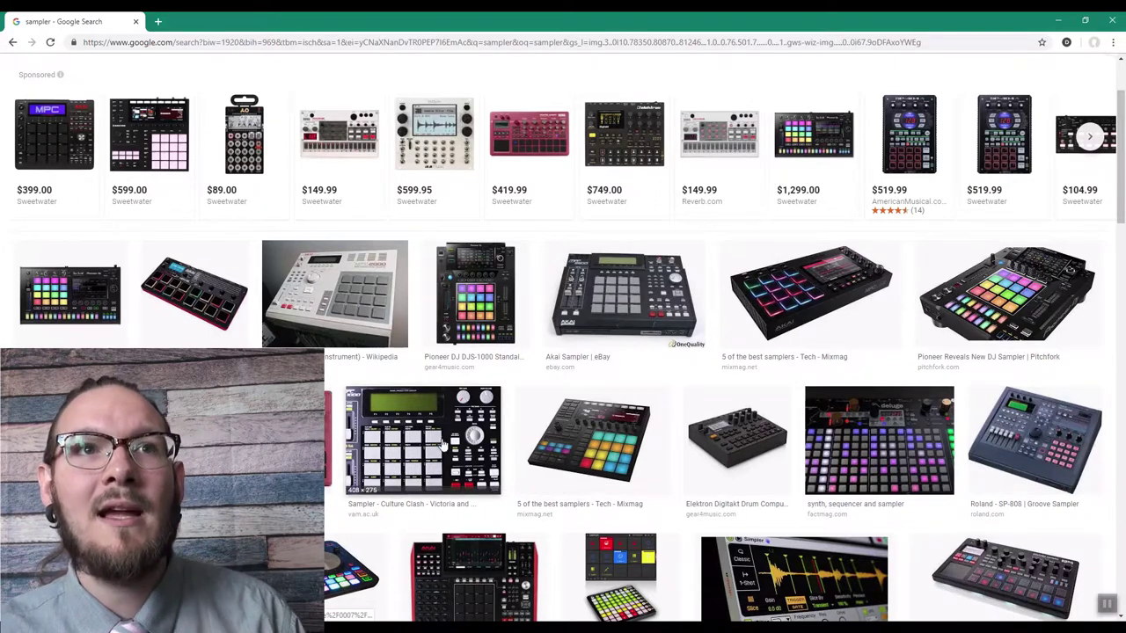
{"action": "scroll", "coordinate": [404, 437], "scroll_direction": "down", "scroll_amount": 3}
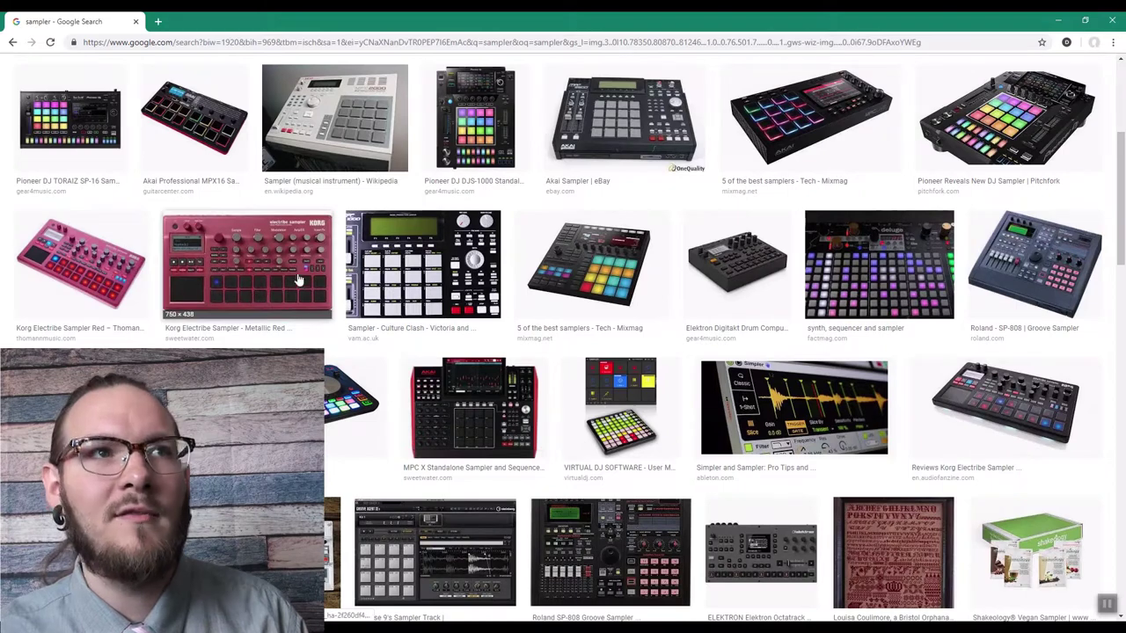
{"action": "left_click", "coordinate": [299, 283]}
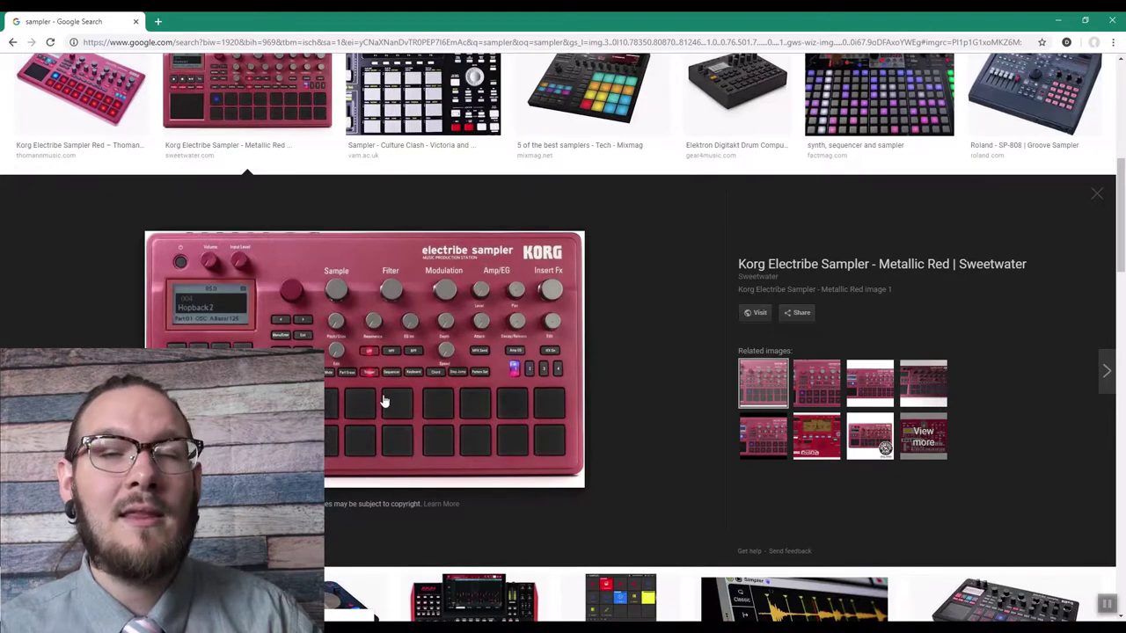
{"action": "left_click", "coordinate": [1097, 194]}
{"action": "scroll", "coordinate": [390, 429], "scroll_direction": "up", "scroll_amount": 1}
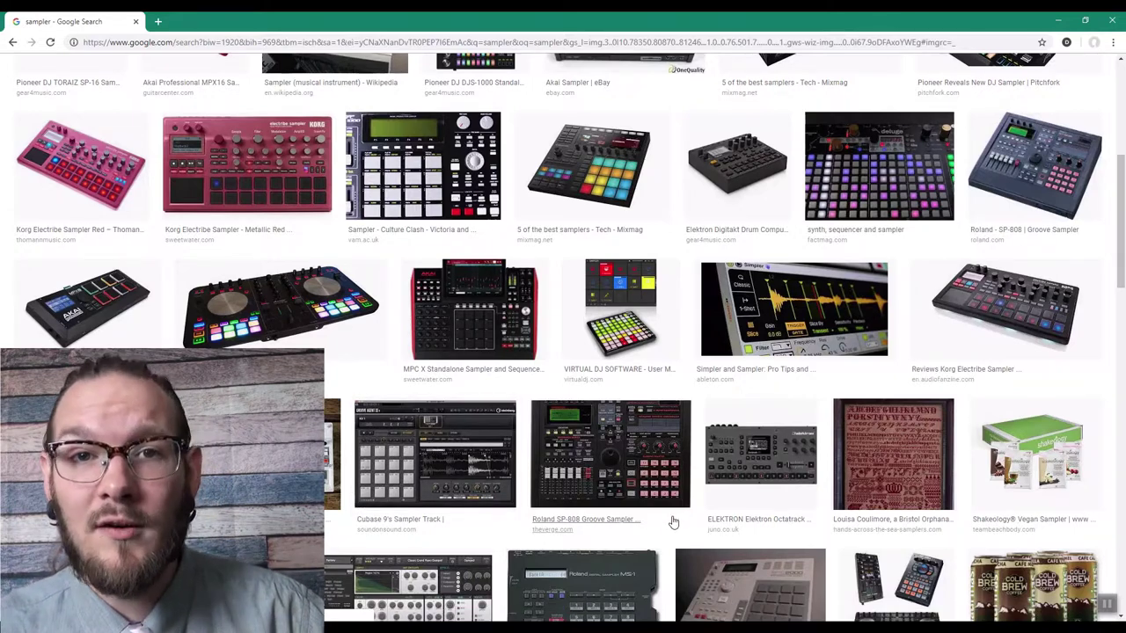
{"action": "scroll", "coordinate": [672, 522], "scroll_direction": "up", "scroll_amount": 7}
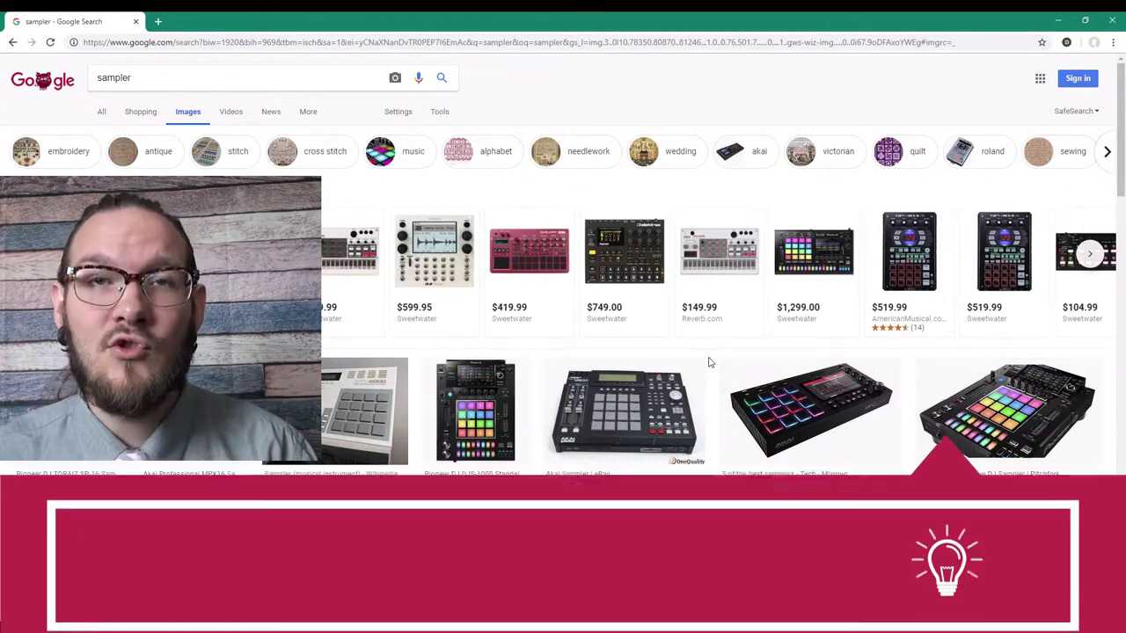
Search the images for "modular" and refine the search to "modular synth".
{"action": "left_click", "coordinate": [177, 72]}
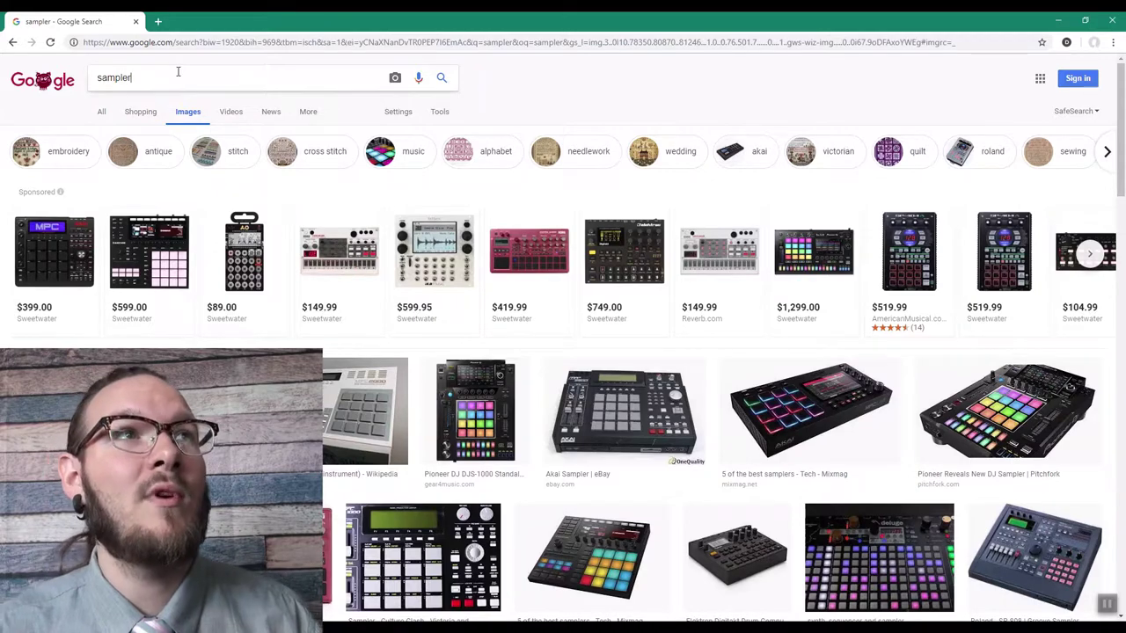
{"action": "key", "text": "ctrl+a"}
{"action": "type", "text": "modular"}
{"action": "key", "text": "Return"}
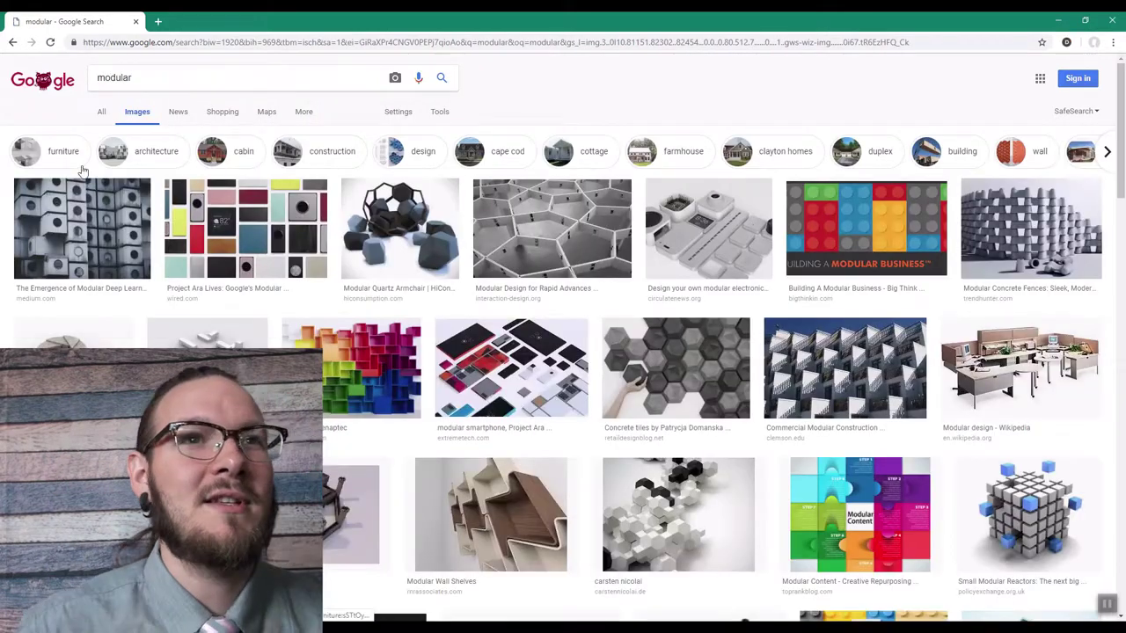
{"action": "left_click", "coordinate": [199, 80]}
{"action": "type", "text": "synth"}
{"action": "key", "text": "Return"}
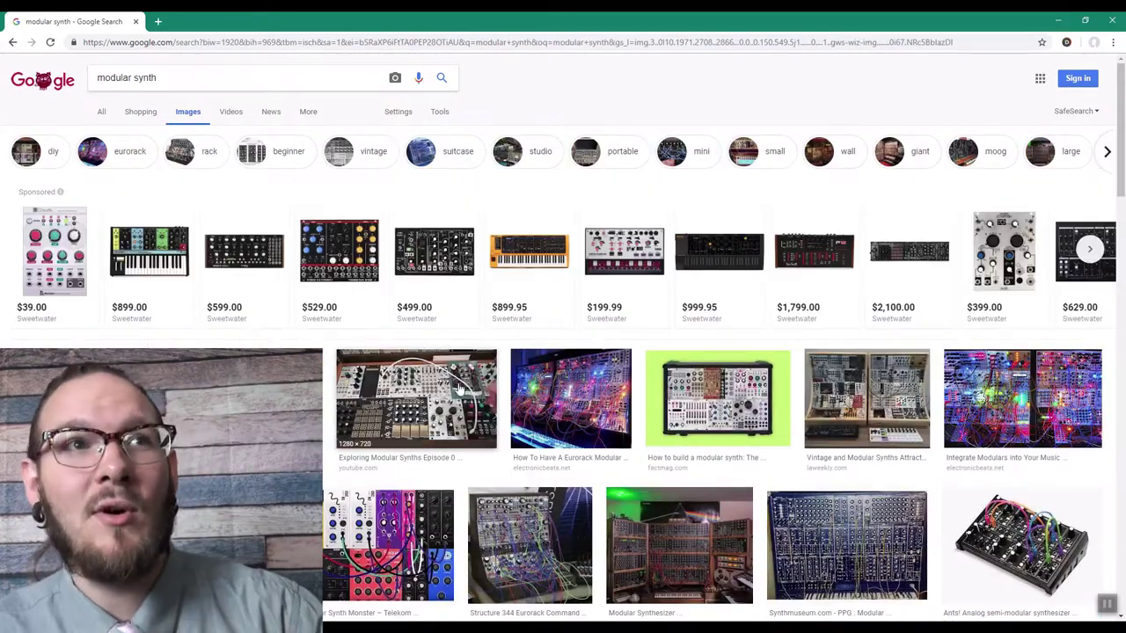
Look over the modular synth image results and preview the Doepfer Dark Energy III semi-modular synth image, closing the preview when done.
{"action": "scroll", "coordinate": [457, 390], "scroll_direction": "down", "scroll_amount": 3}
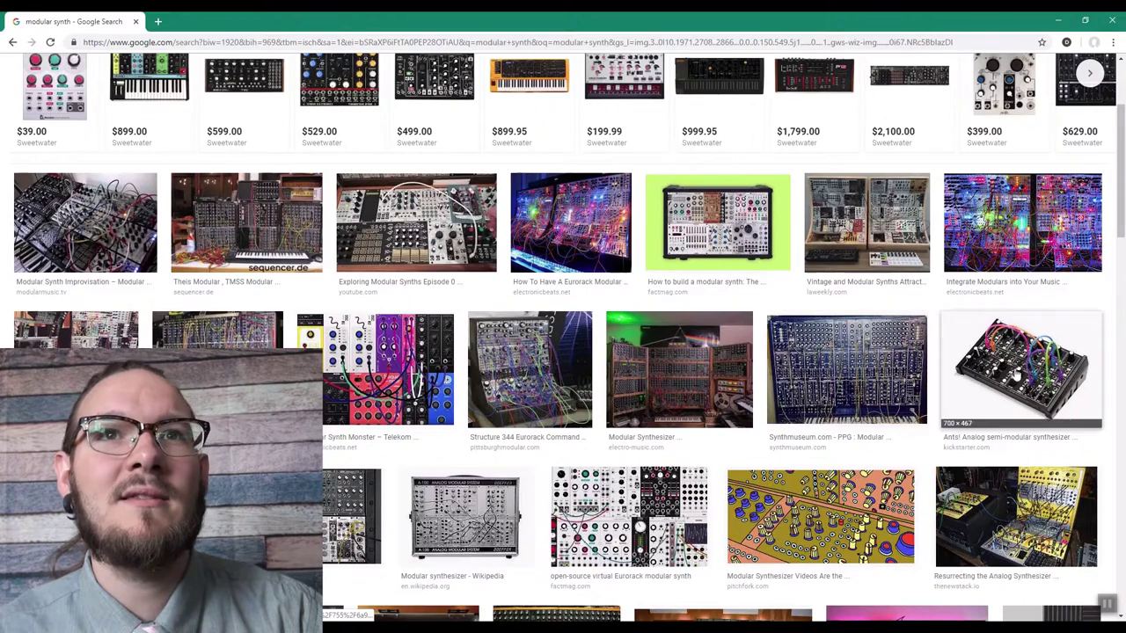
{"action": "scroll", "coordinate": [1007, 384], "scroll_direction": "down", "scroll_amount": 2}
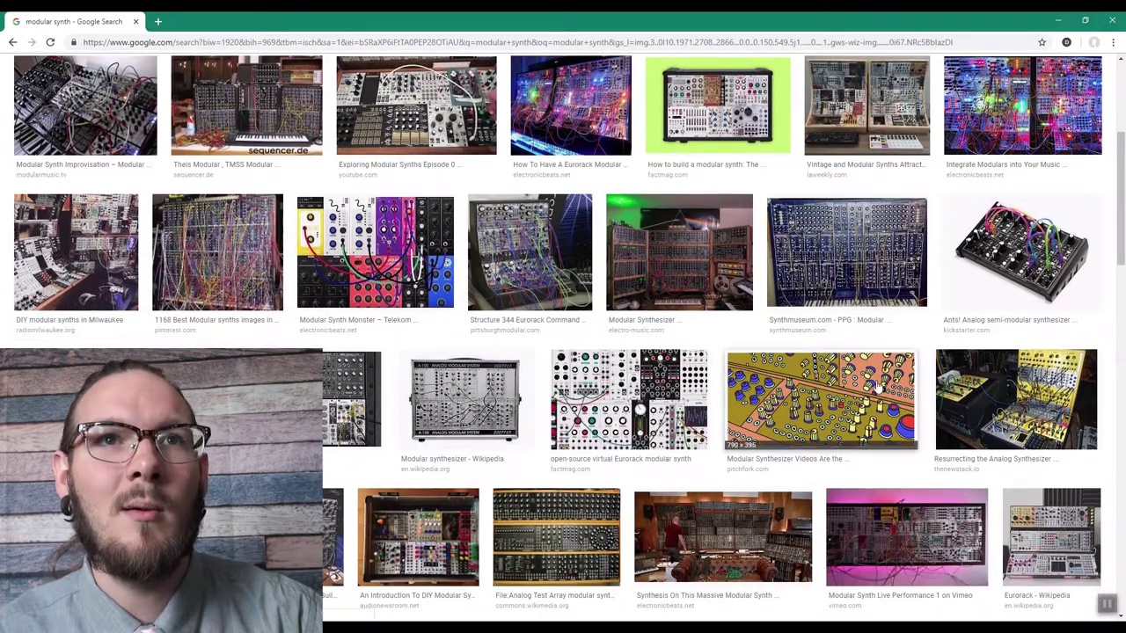
{"action": "scroll", "coordinate": [485, 370], "scroll_direction": "up", "scroll_amount": 2}
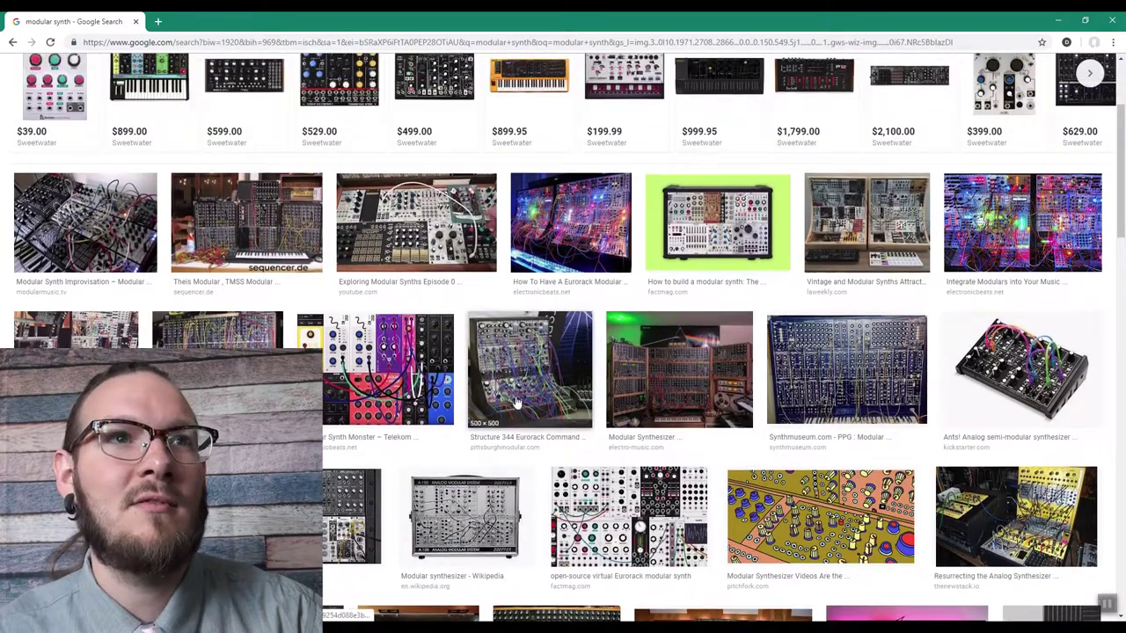
{"action": "scroll", "coordinate": [517, 402], "scroll_direction": "up", "scroll_amount": 1}
{"action": "scroll", "coordinate": [668, 370], "scroll_direction": "up", "scroll_amount": 1}
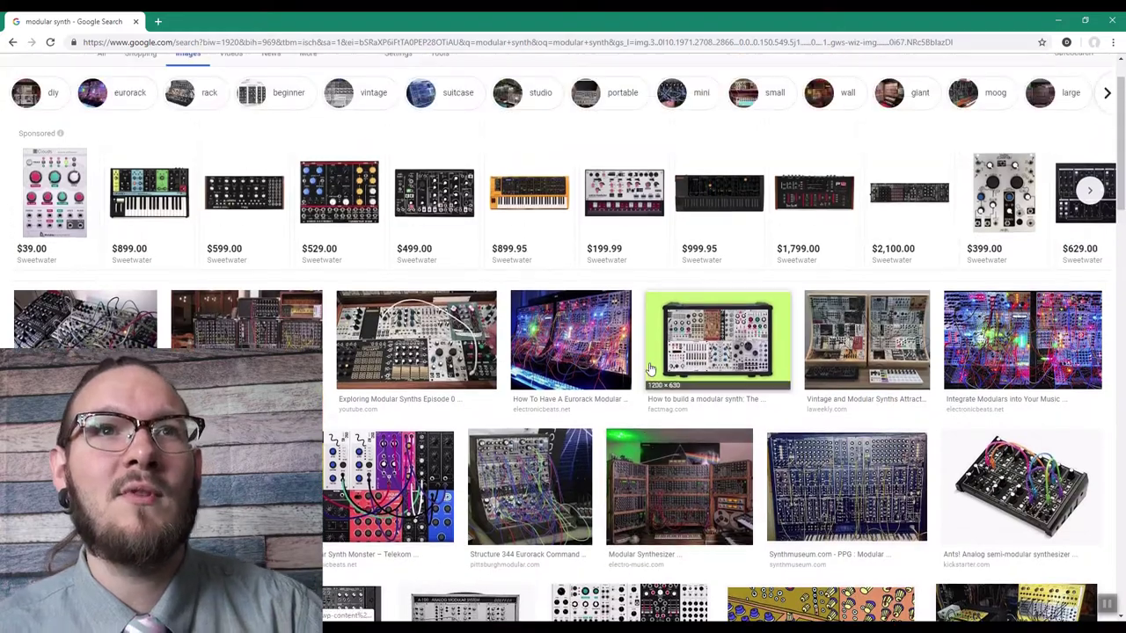
{"action": "scroll", "coordinate": [651, 361], "scroll_direction": "down", "scroll_amount": 12}
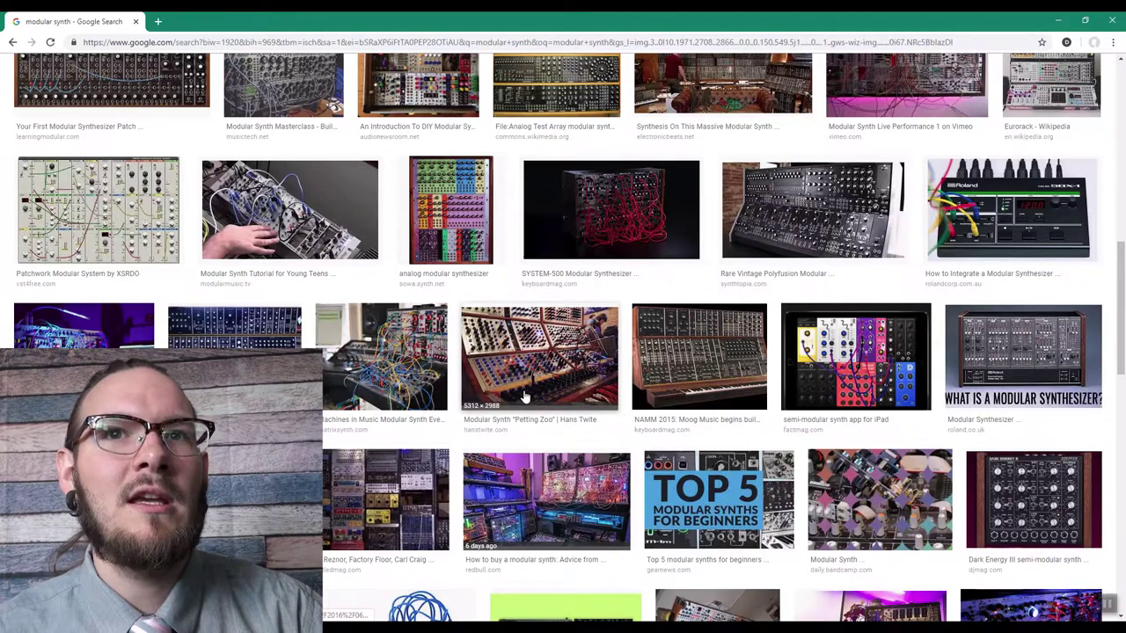
{"action": "left_click", "coordinate": [1043, 489]}
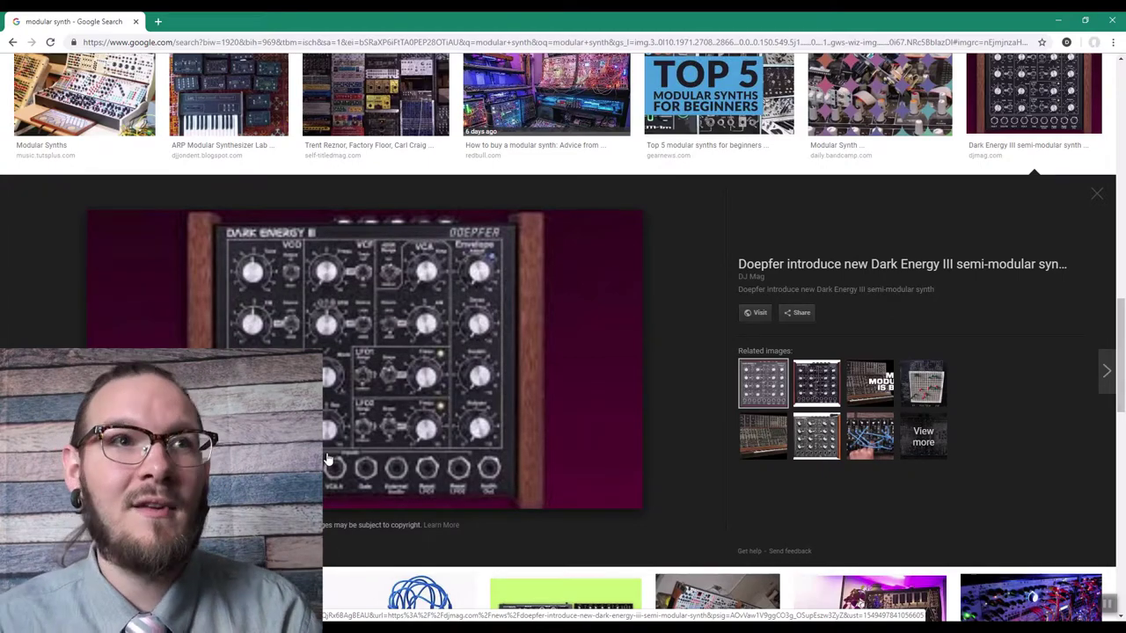
{"action": "left_click", "coordinate": [1095, 200]}
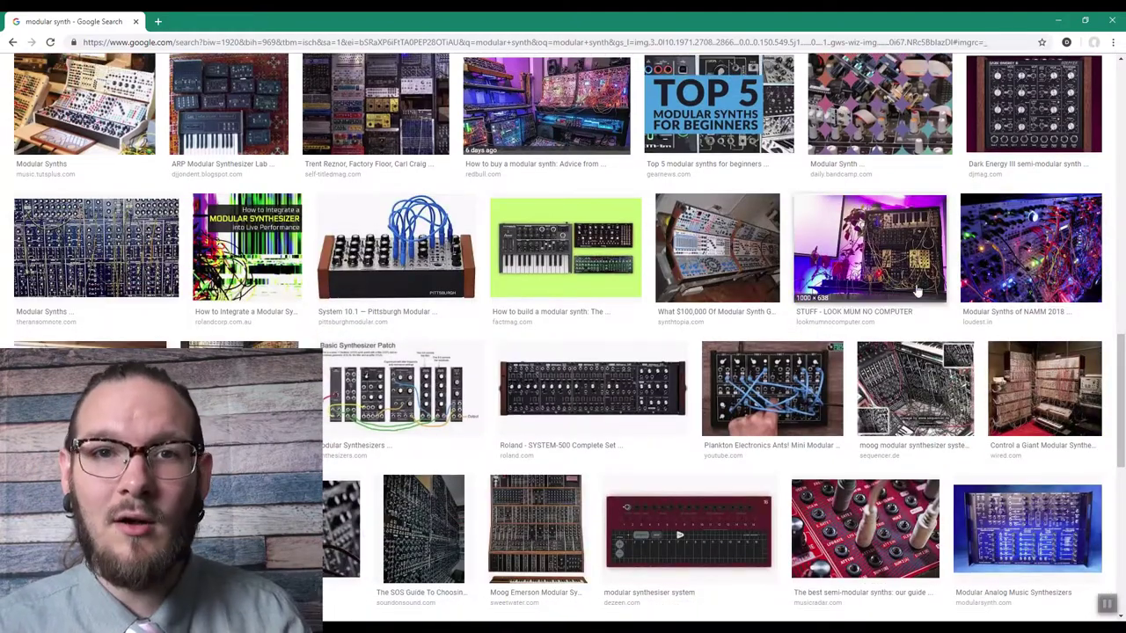
Open the sponsored Sweetwater listing for the yellow keyboard synth priced $899.95.
{"action": "scroll", "coordinate": [692, 346], "scroll_direction": "up", "scroll_amount": 3}
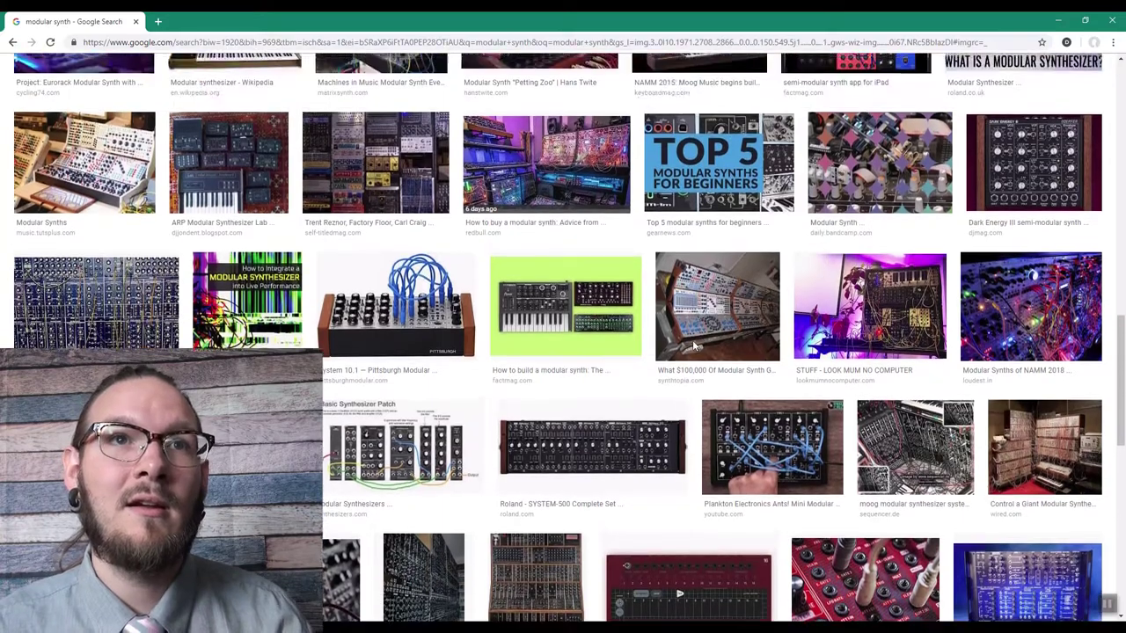
{"action": "scroll", "coordinate": [783, 404], "scroll_direction": "up", "scroll_amount": 10}
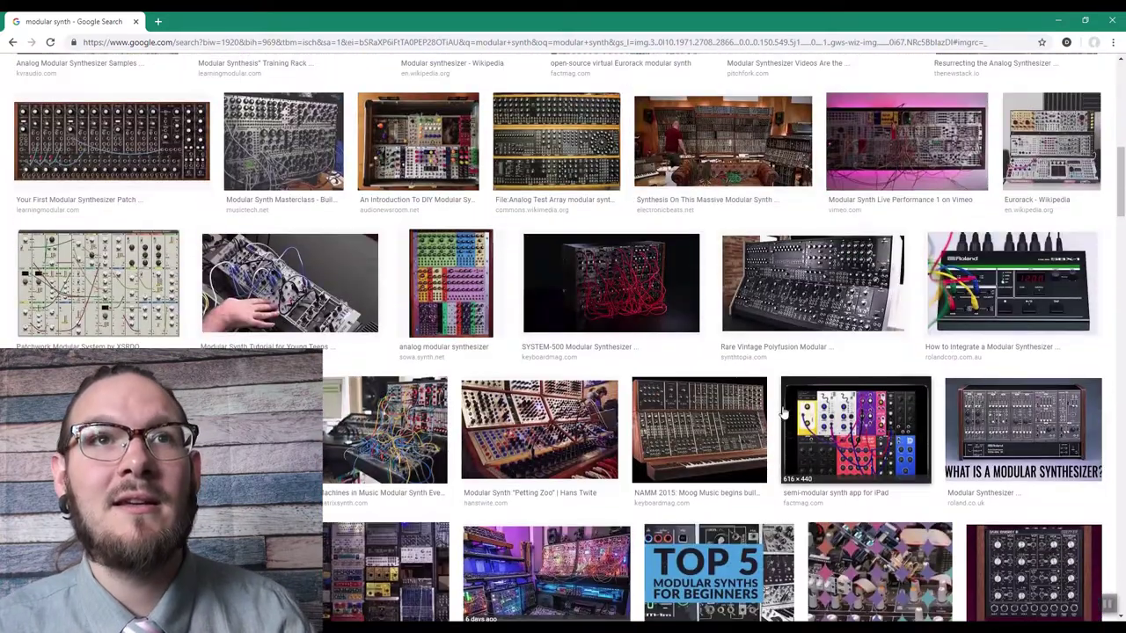
{"action": "scroll", "coordinate": [776, 367], "scroll_direction": "up", "scroll_amount": 1}
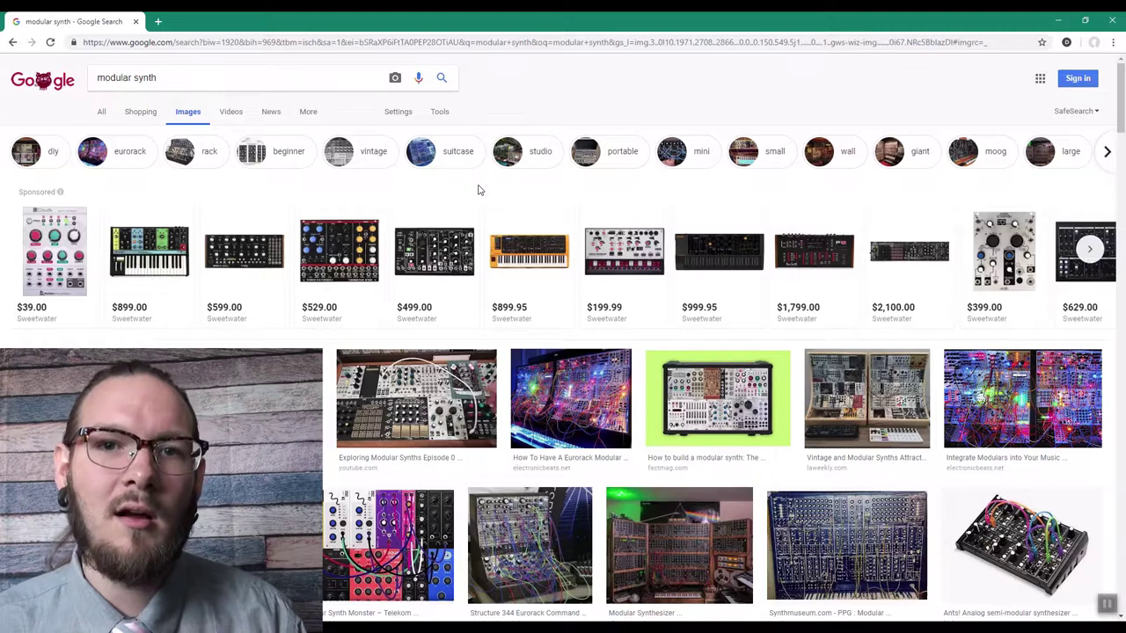
{"action": "mouse_move", "coordinate": [353, 236]}
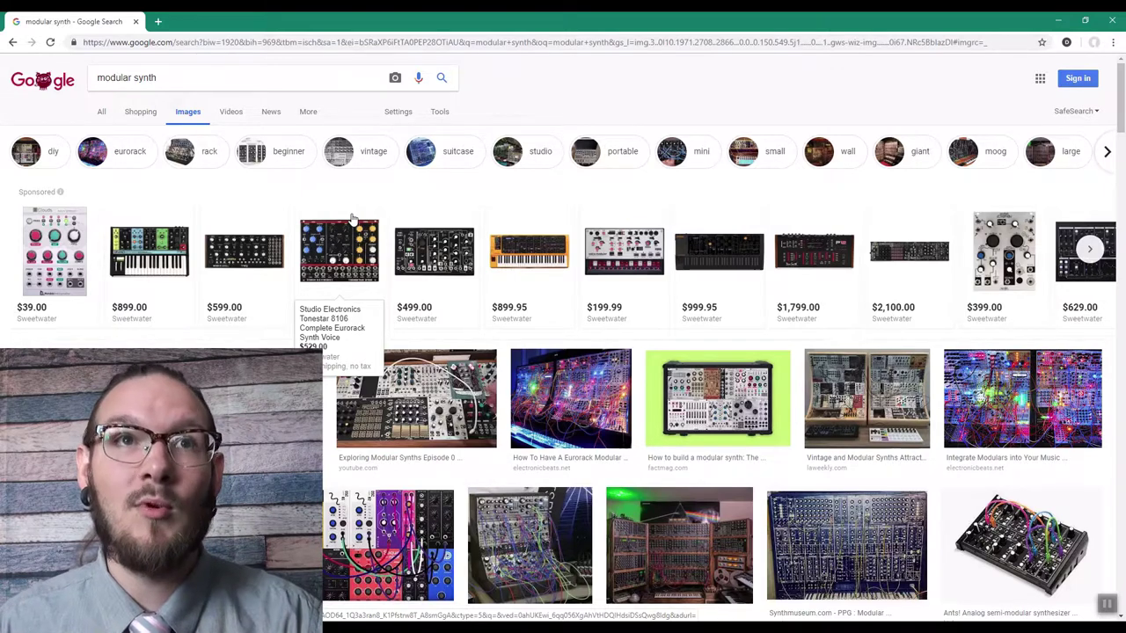
{"action": "left_click", "coordinate": [532, 305]}
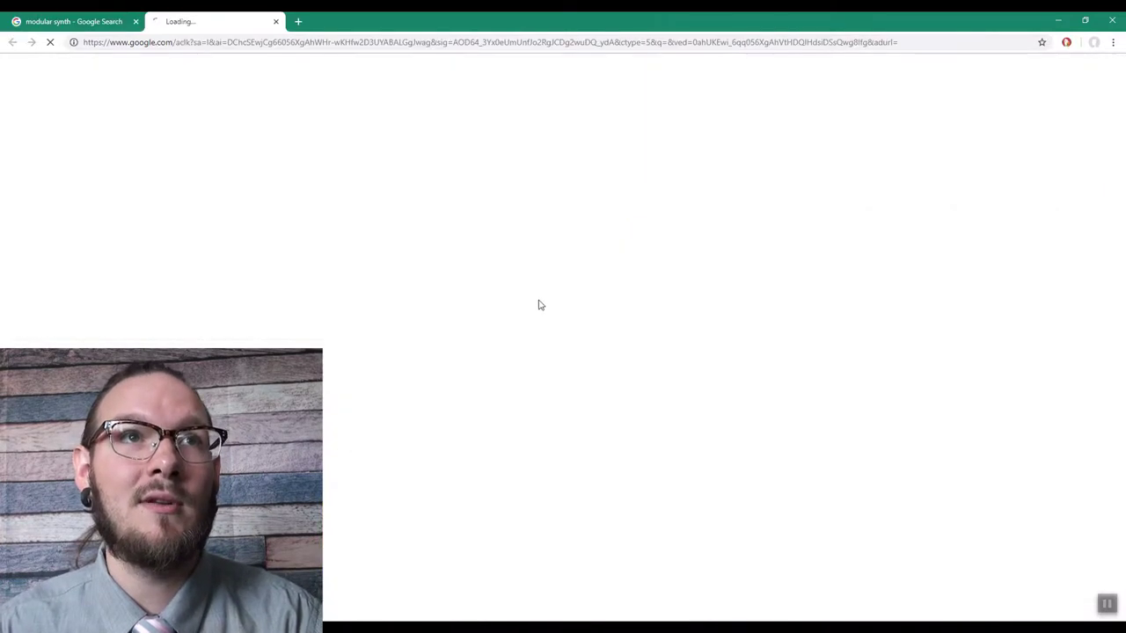
Close the opened sponsored listing and search the images for "battery native instruments".
{"action": "left_click", "coordinate": [275, 22]}
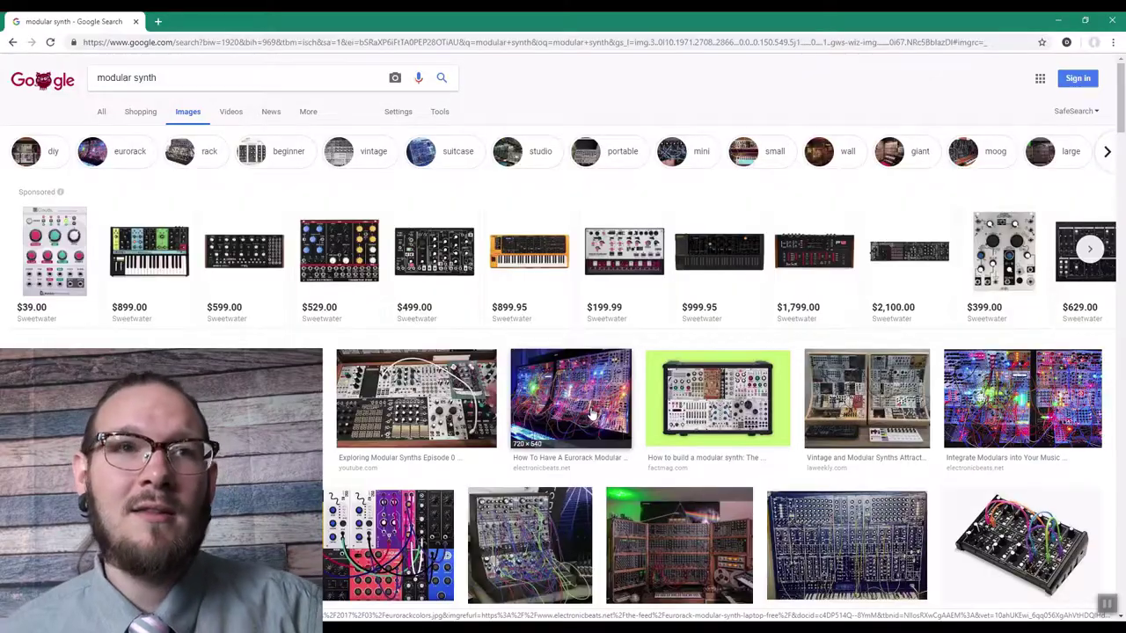
{"action": "left_click_drag", "start_coordinate": [219, 78], "coordinate": [48, 75]}
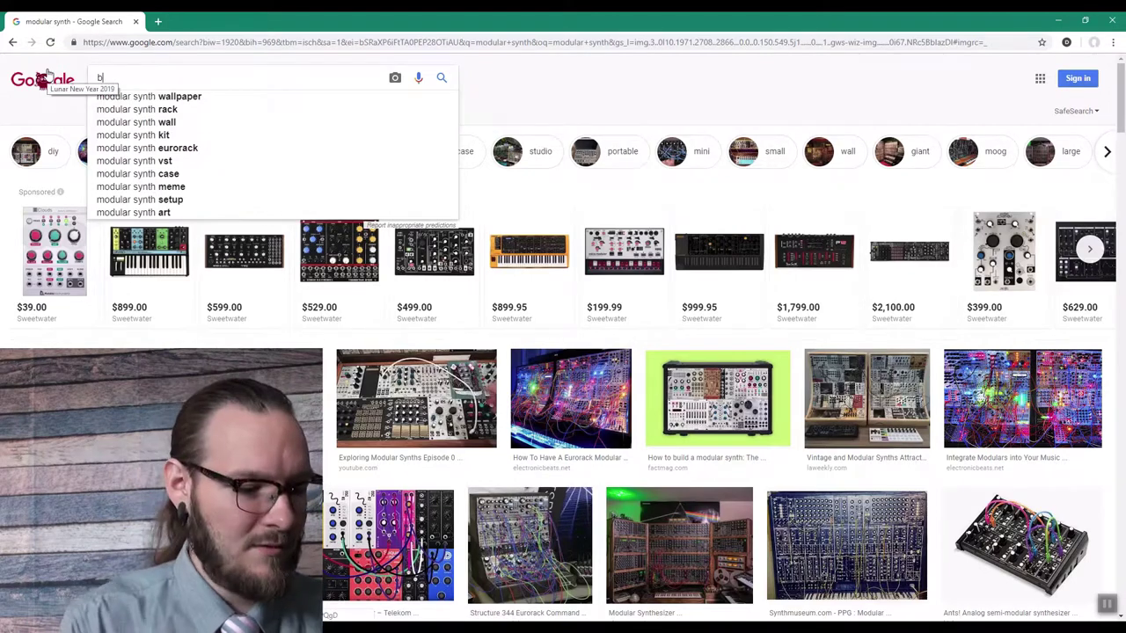
{"action": "type", "text": "batyt"}
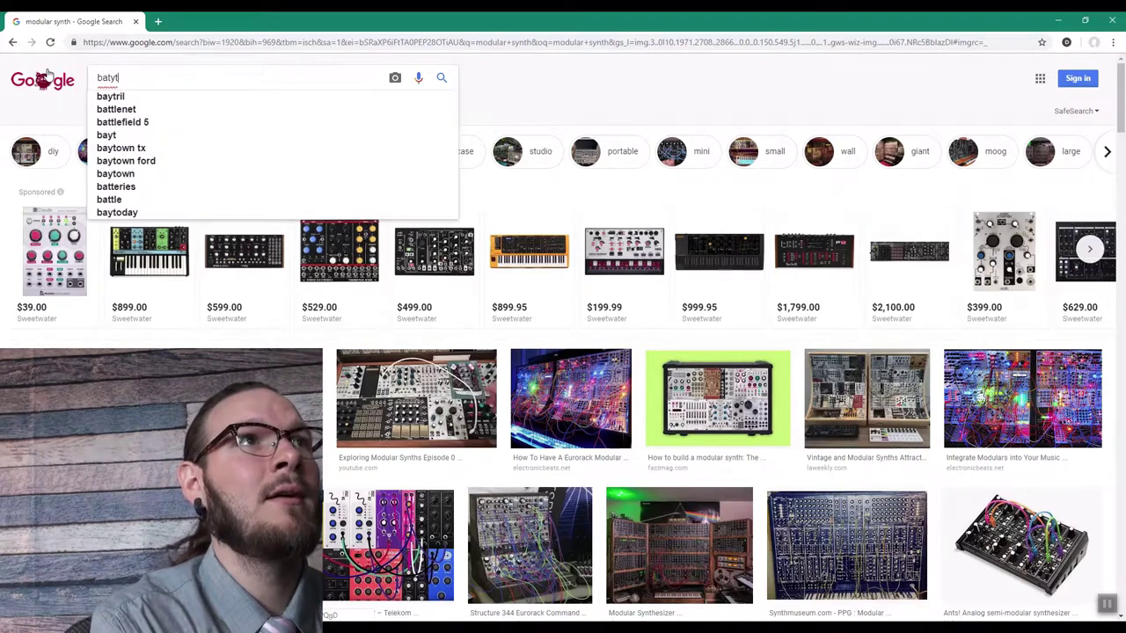
{"action": "key", "text": "BackSpace"}
{"action": "key", "text": "BackSpace"}
{"action": "type", "text": "tery native instruments"}
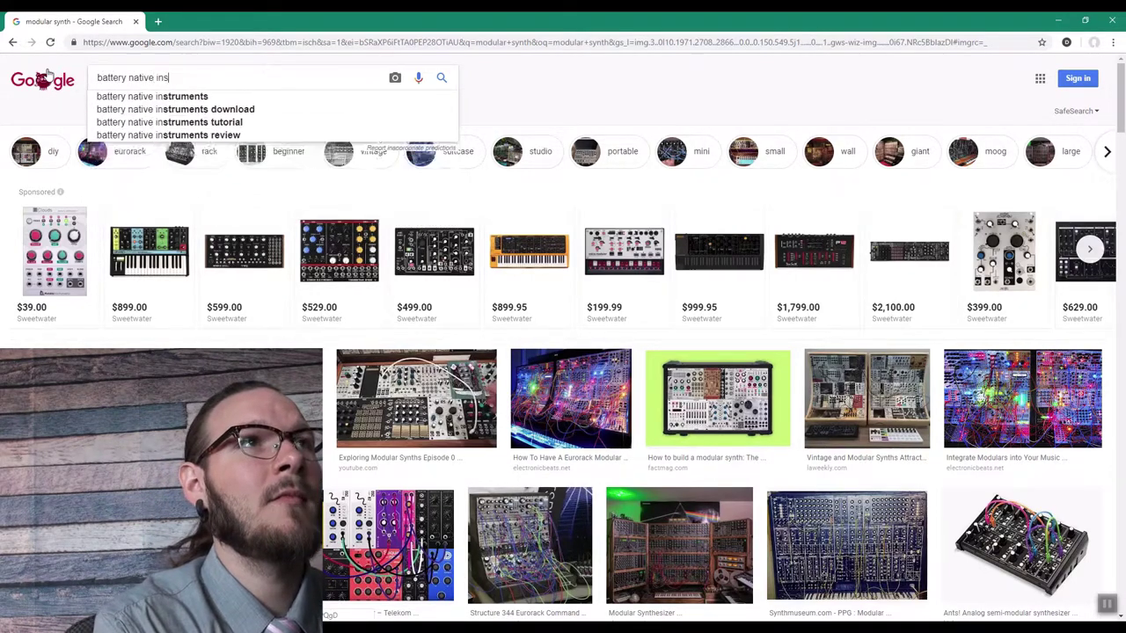
{"action": "key", "text": "Return"}
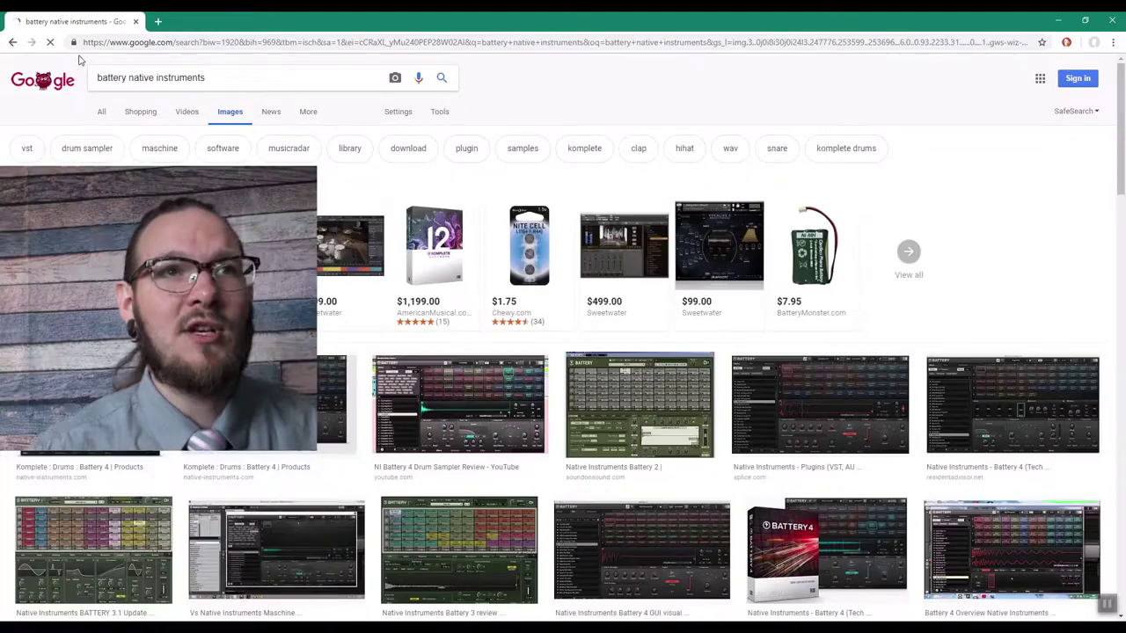
Preview the Komplete : Drums : Battery 4 product image from native-instruments.com, closing the preview when done.
{"action": "scroll", "coordinate": [563, 264], "scroll_direction": "down", "scroll_amount": 1}
{"action": "left_click", "coordinate": [299, 317]}
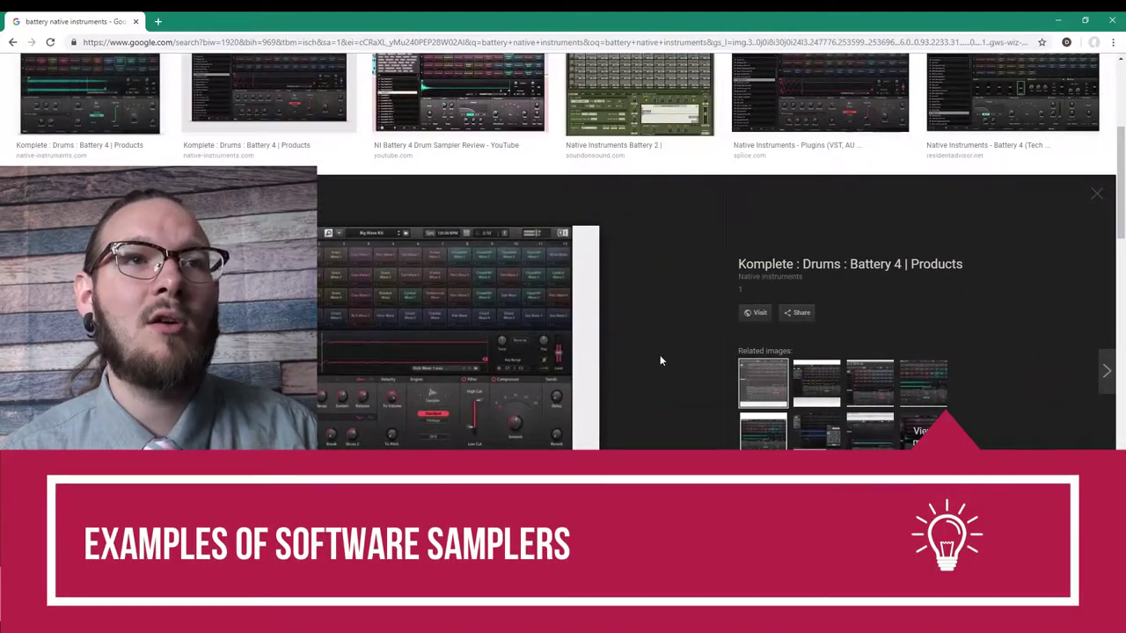
{"action": "key", "text": "Escape"}
{"action": "scroll", "coordinate": [490, 312], "scroll_direction": "up", "scroll_amount": 2}
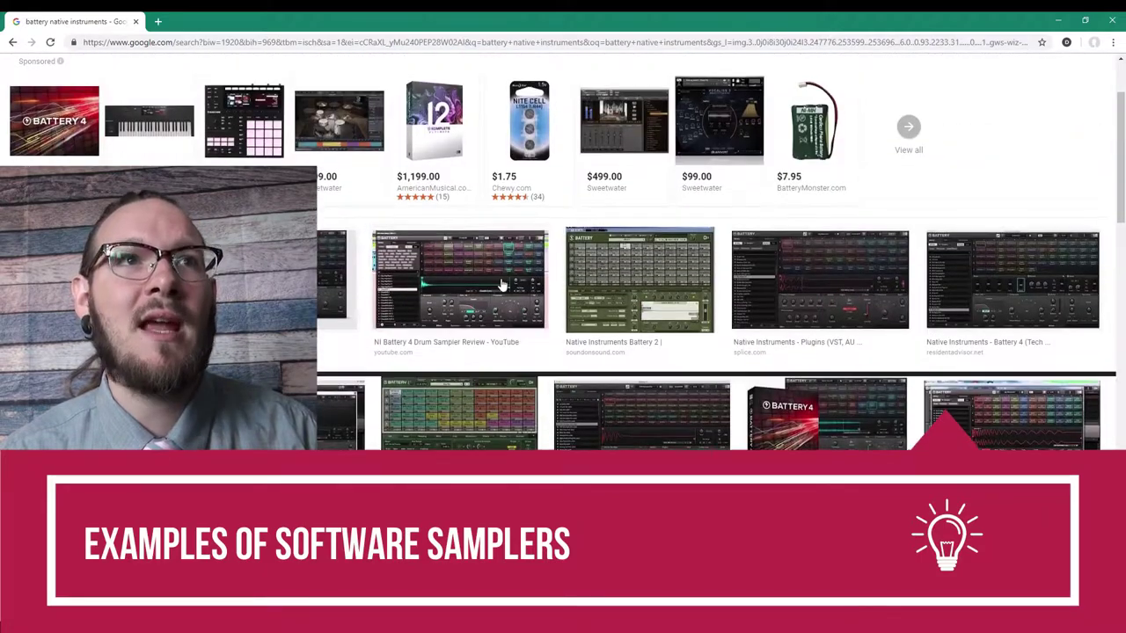
Preview the NI Battery 4 Drum Sampler Review image from YouTube, closing the preview when done.
{"action": "left_click", "coordinate": [490, 312]}
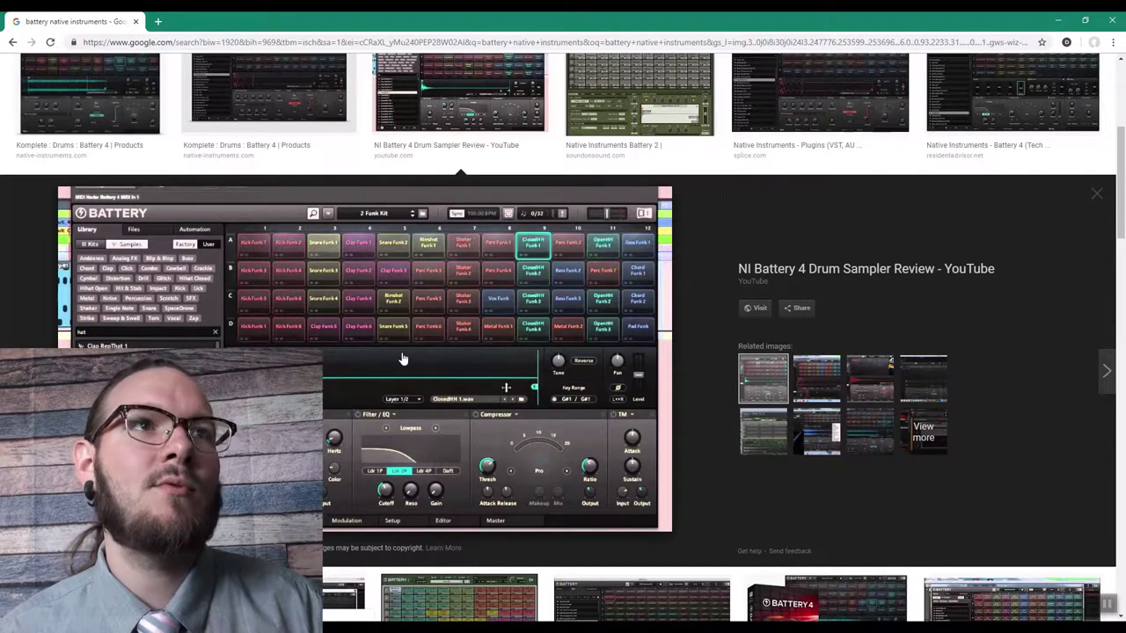
{"action": "left_click", "coordinate": [1093, 197]}
{"action": "scroll", "coordinate": [1064, 213], "scroll_direction": "up", "scroll_amount": 4}
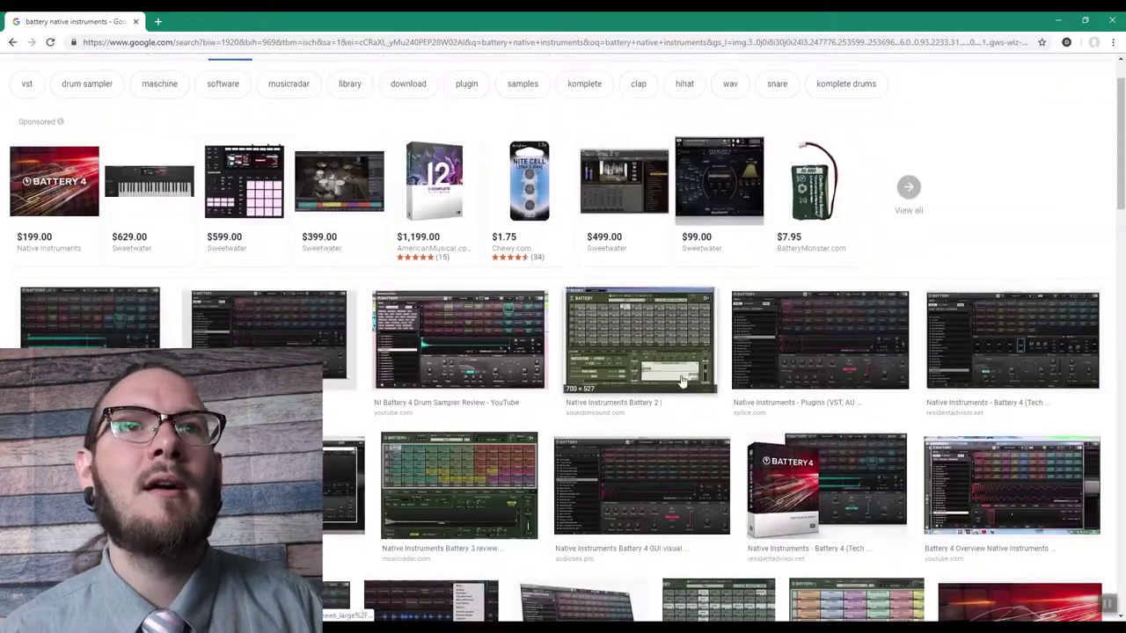